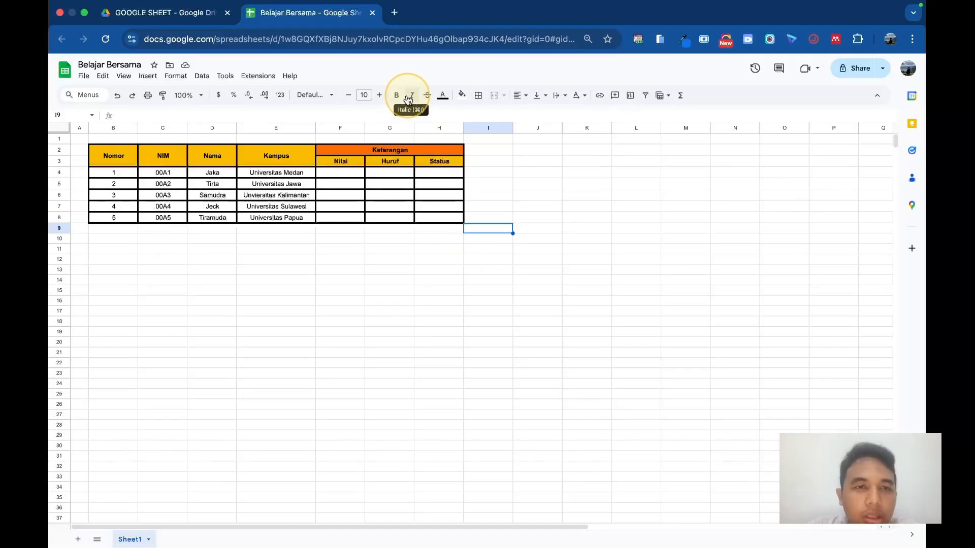
pyautogui.click(249, 161)
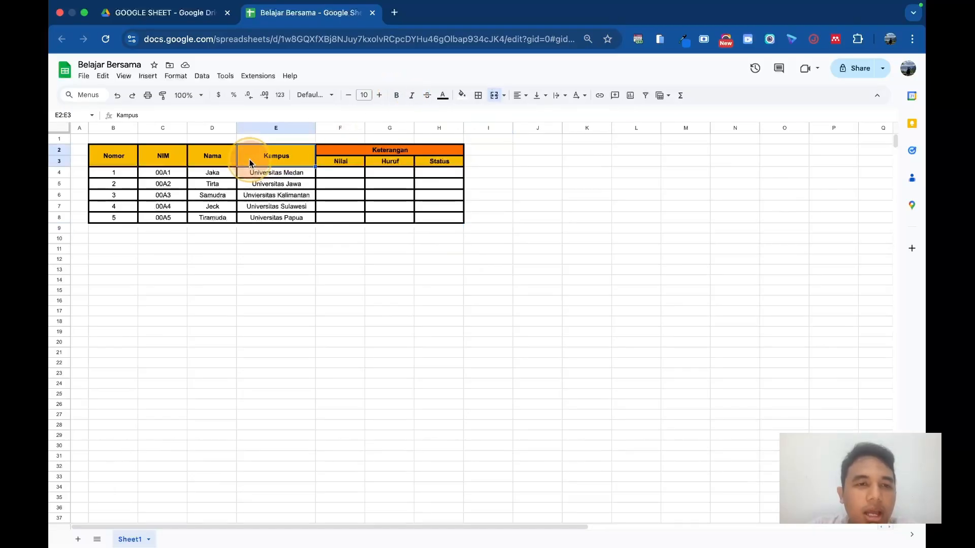
pyautogui.click(362, 150)
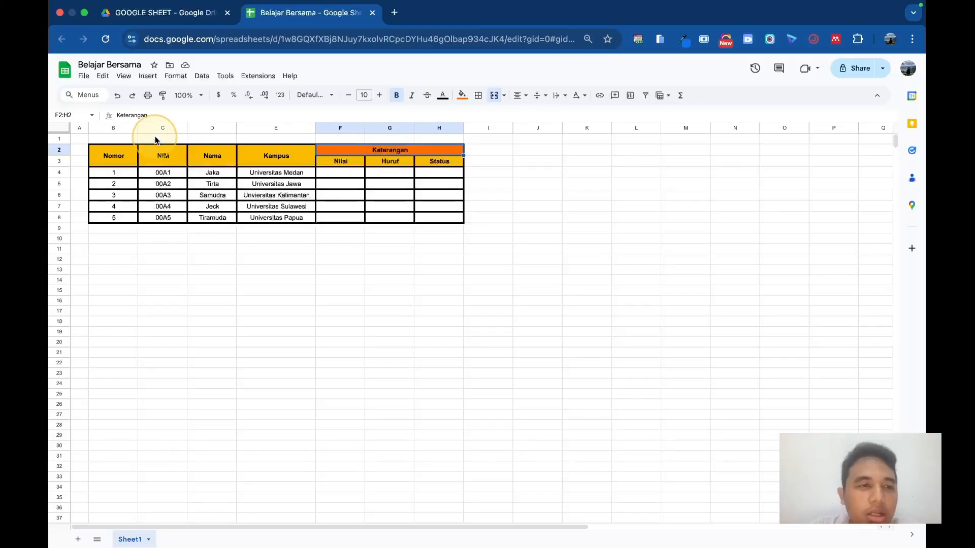
pyautogui.click(119, 159)
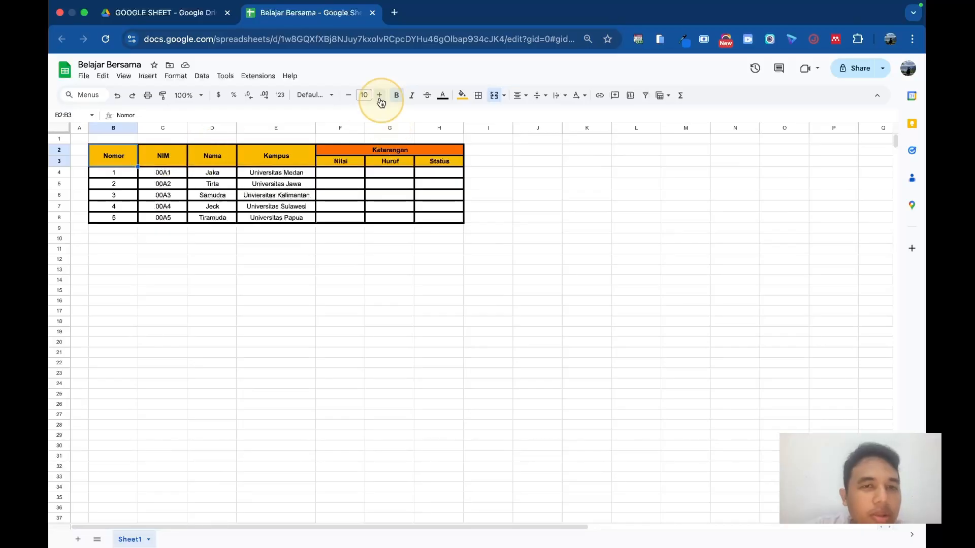
pyautogui.click(253, 212)
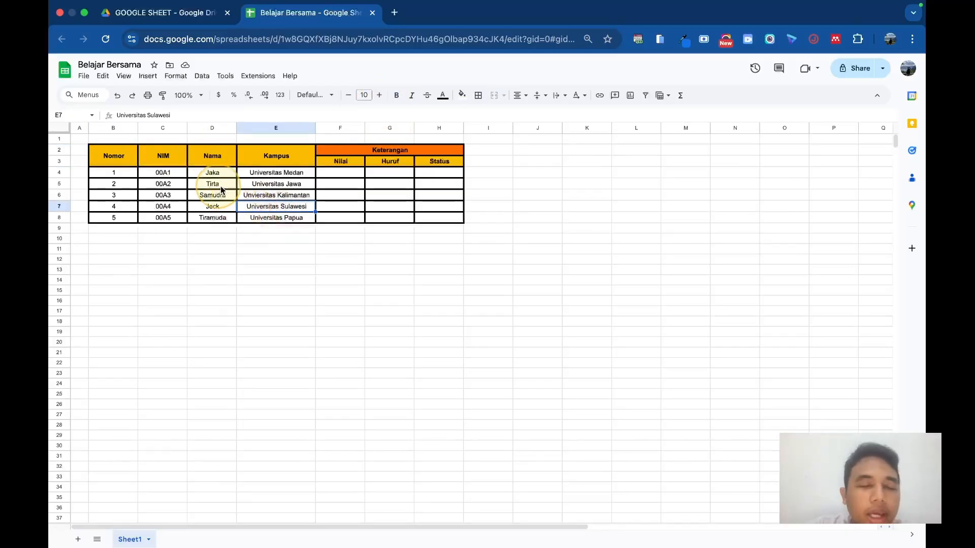
# Step: Enter 88 as the Nilai score for student number 1 in cell F4
pyautogui.click(348, 177)
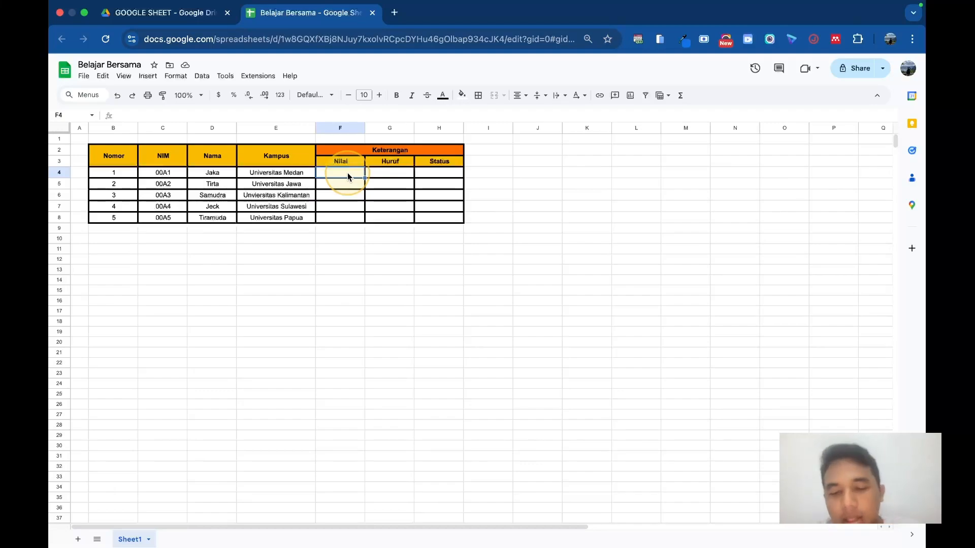
pyautogui.write('8')
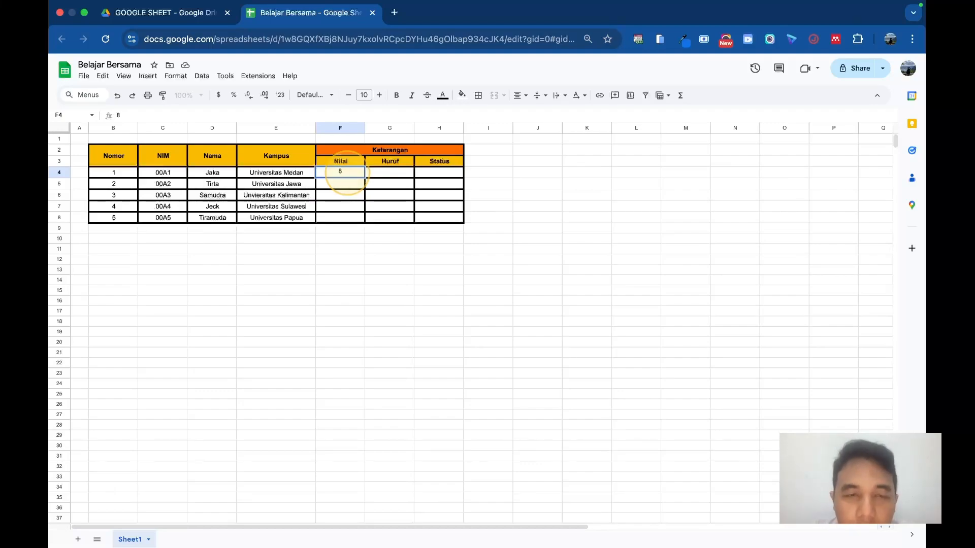
pyautogui.write('08')
pyautogui.press('Return')
pyautogui.click(344, 171)
pyautogui.press('Return')
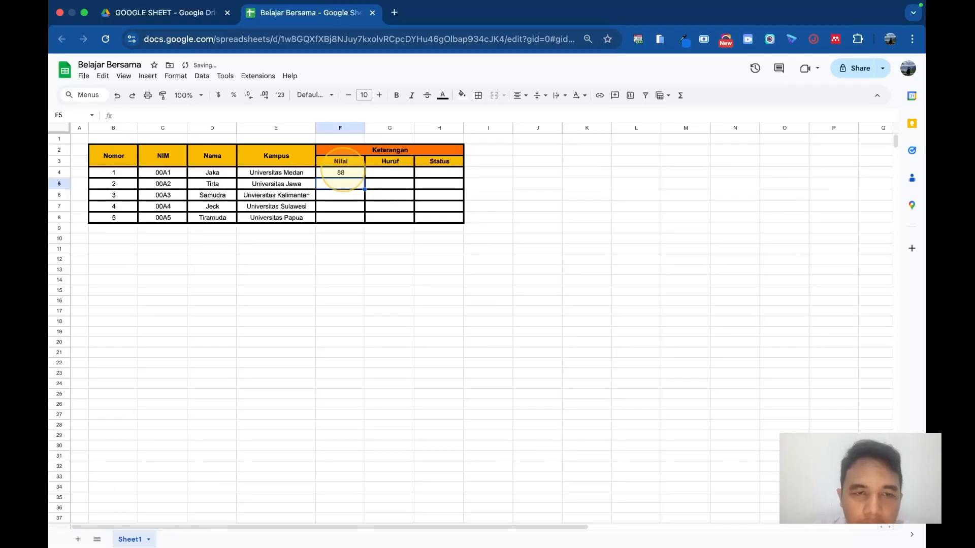
# Step: Fill the remaining Nilai scores in F5 to F8 with 94, 78, 68 and 77
pyautogui.write('94')
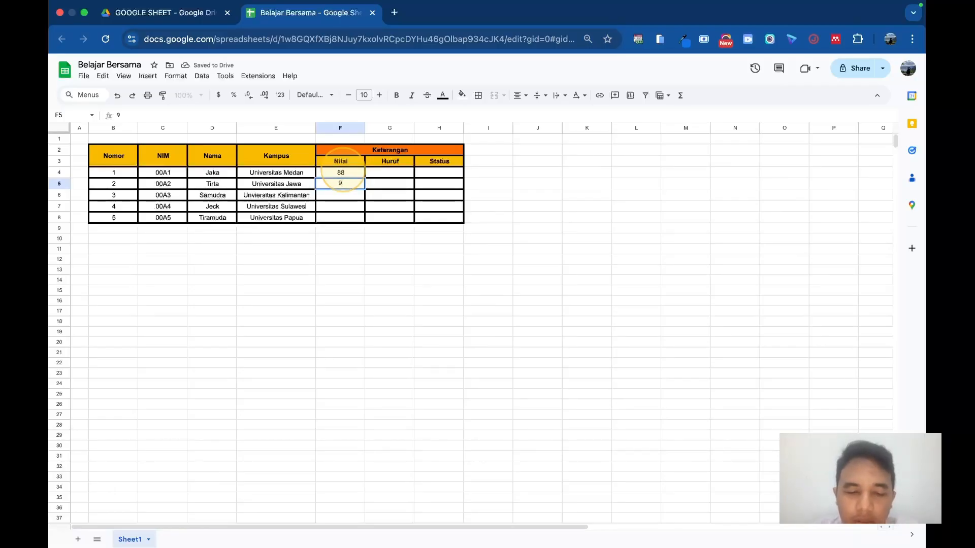
pyautogui.press('Return')
pyautogui.write('78')
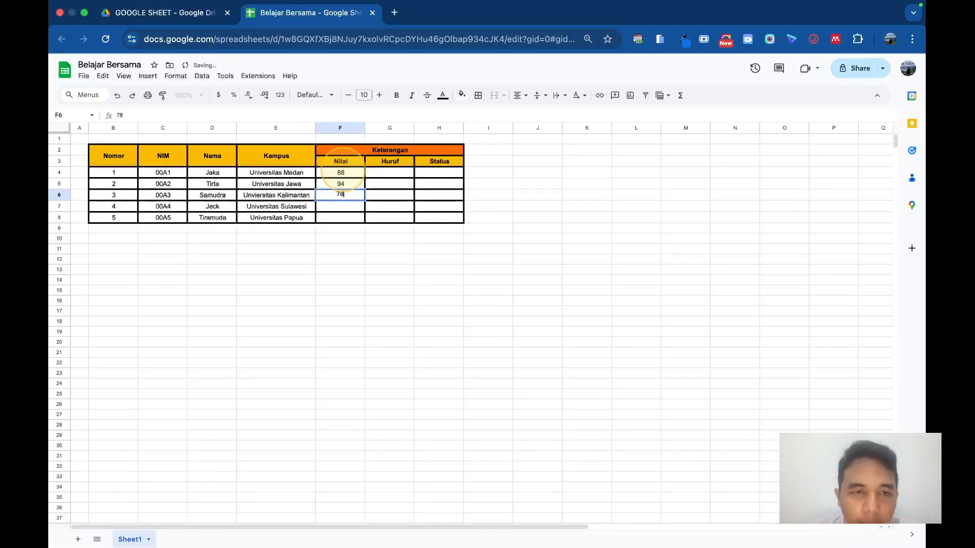
pyautogui.press('Return')
pyautogui.write('68')
pyautogui.press('Return')
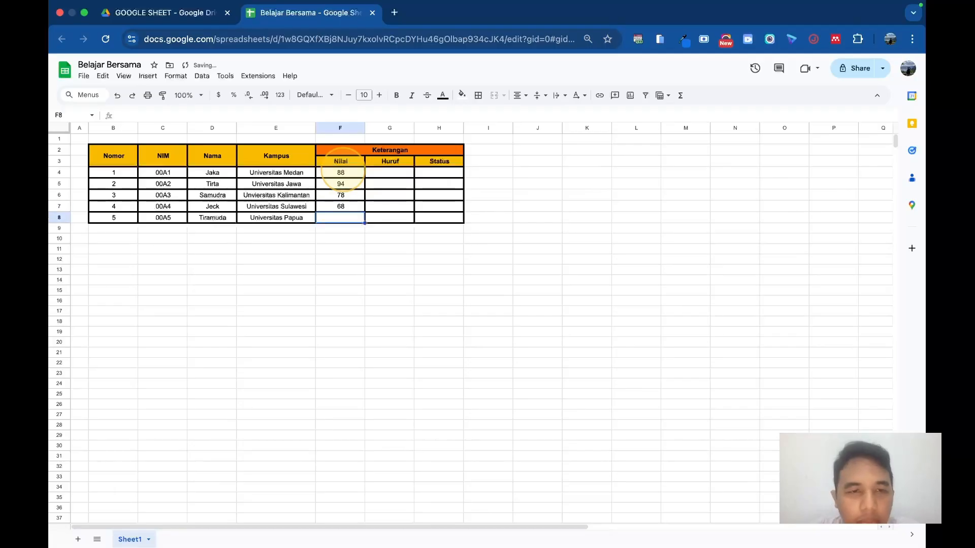
pyautogui.write('7')
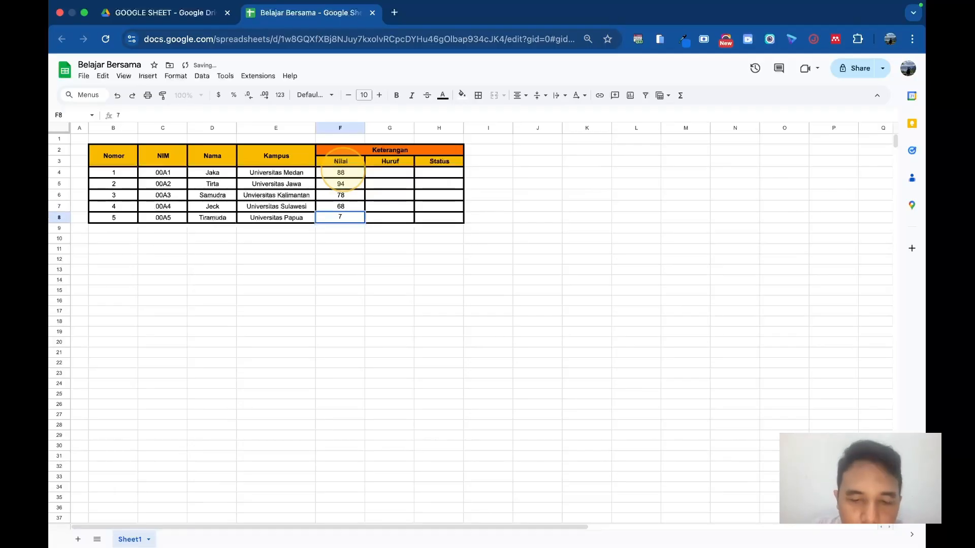
pyautogui.write('7')
pyautogui.press('Return')
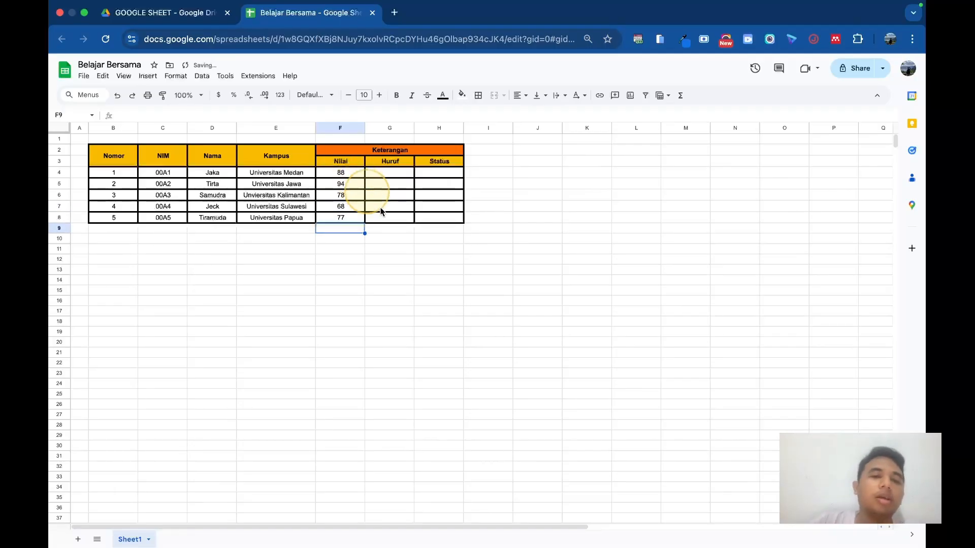
pyautogui.click(389, 260)
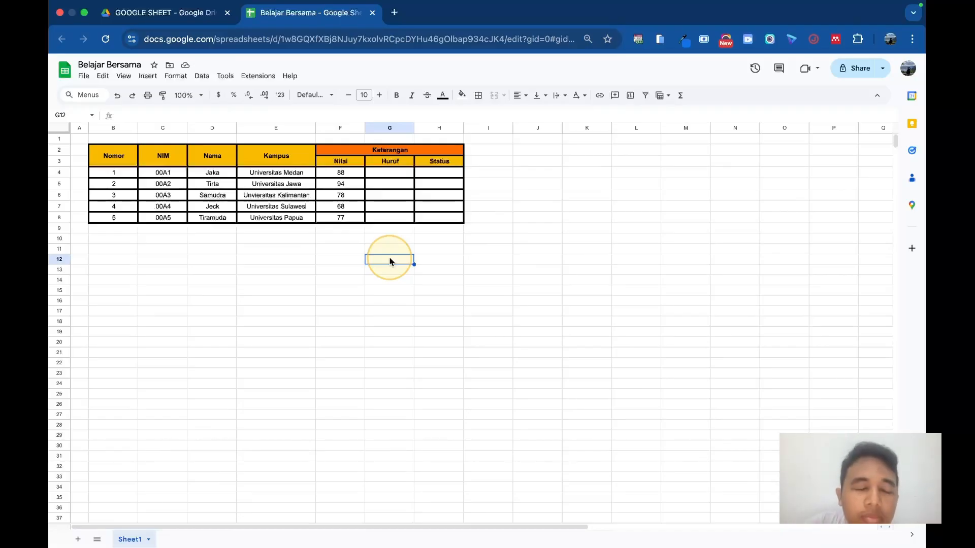
pyautogui.click(391, 172)
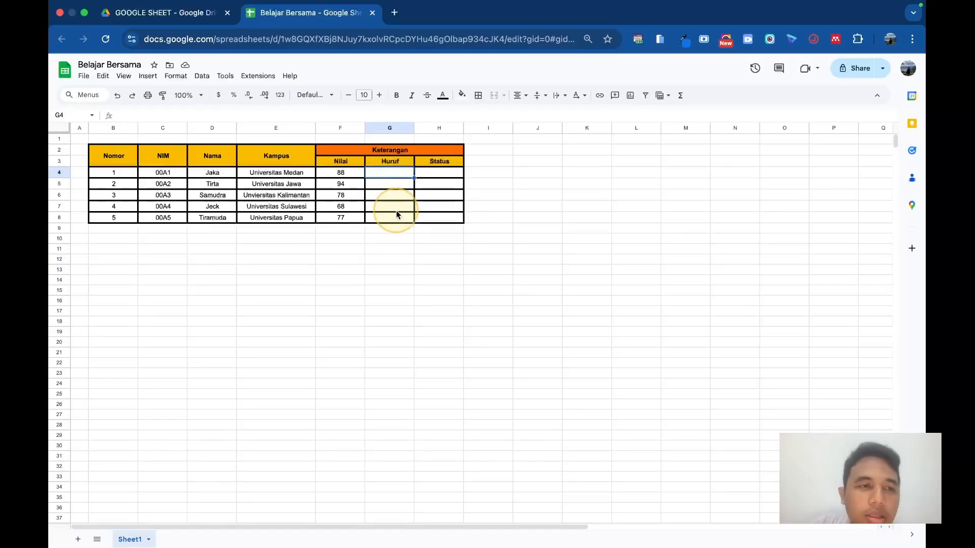
pyautogui.click(231, 239)
# Step: Narrow the Nomor and NIM columns close to their contents and widen the Kampus column slightly
pyautogui.moveTo(139, 129)
pyautogui.mouseDown()
pyautogui.moveTo(126, 129)
pyautogui.moveTo(137, 129)
pyautogui.mouseUp()
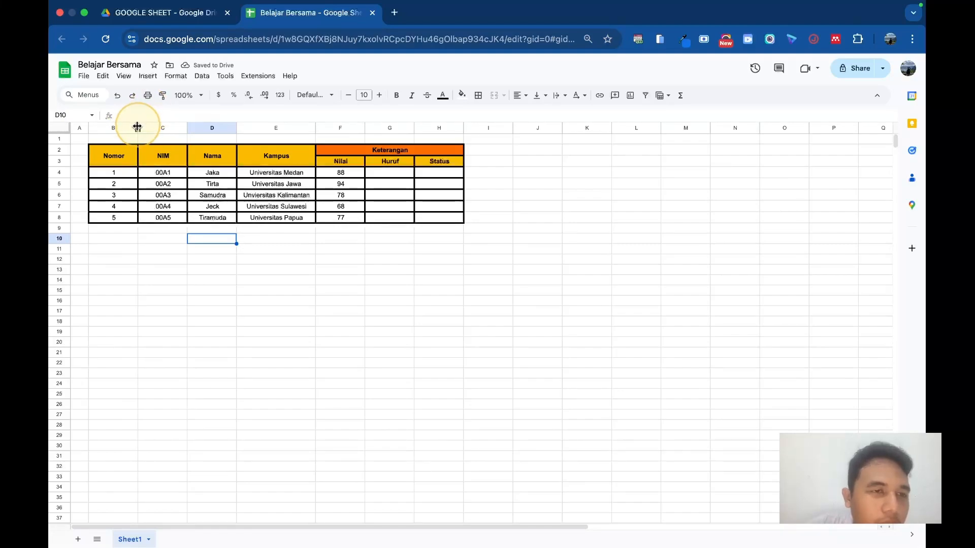
pyautogui.doubleClick(137, 128)
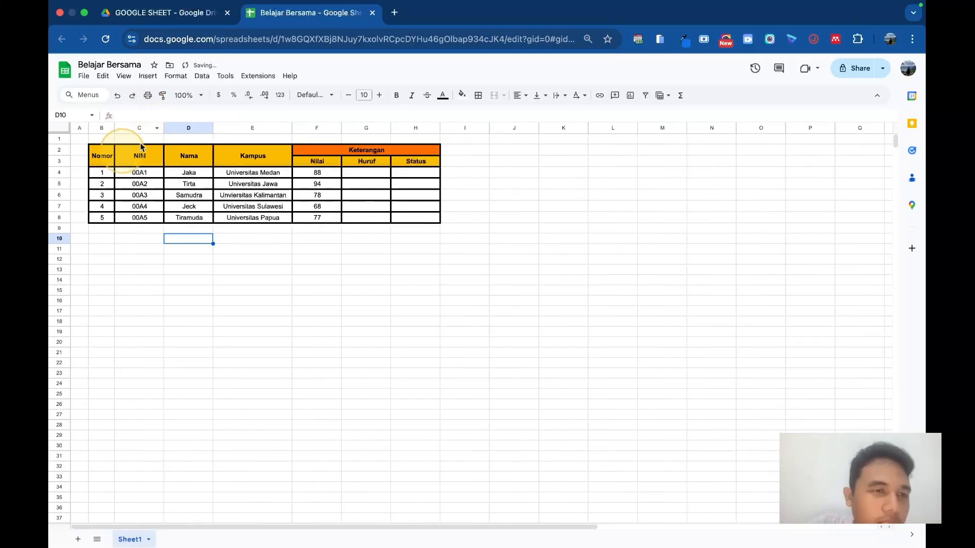
pyautogui.doubleClick(163, 127)
pyautogui.moveTo(134, 128)
pyautogui.mouseDown()
pyautogui.moveTo(145, 127)
pyautogui.moveTo(121, 126)
pyautogui.mouseUp()
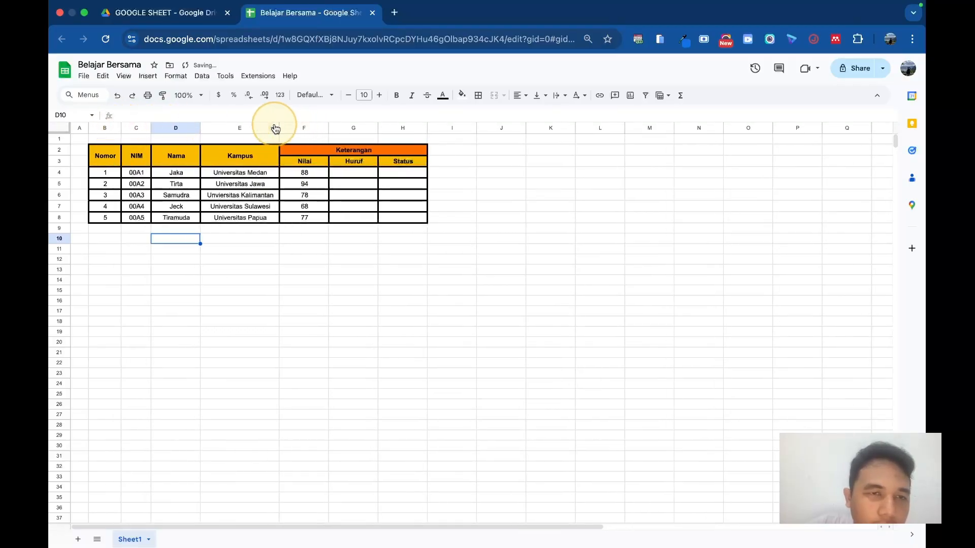
pyautogui.moveTo(277, 126); pyautogui.dragTo(290, 126)
# Step: Begin an IF formula in G4 under Huruf with the condition F4>="85" and the true result "A"
pyautogui.click(375, 173)
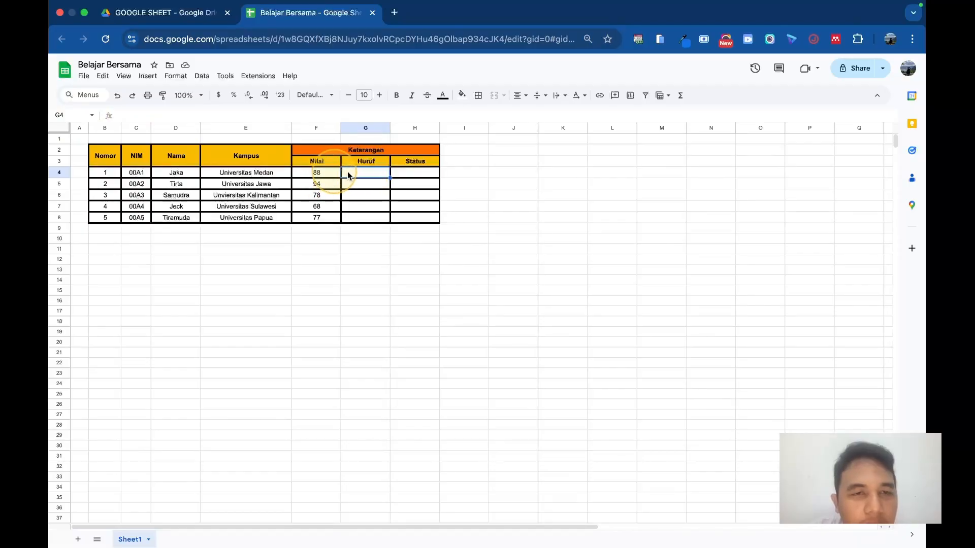
pyautogui.write('=if')
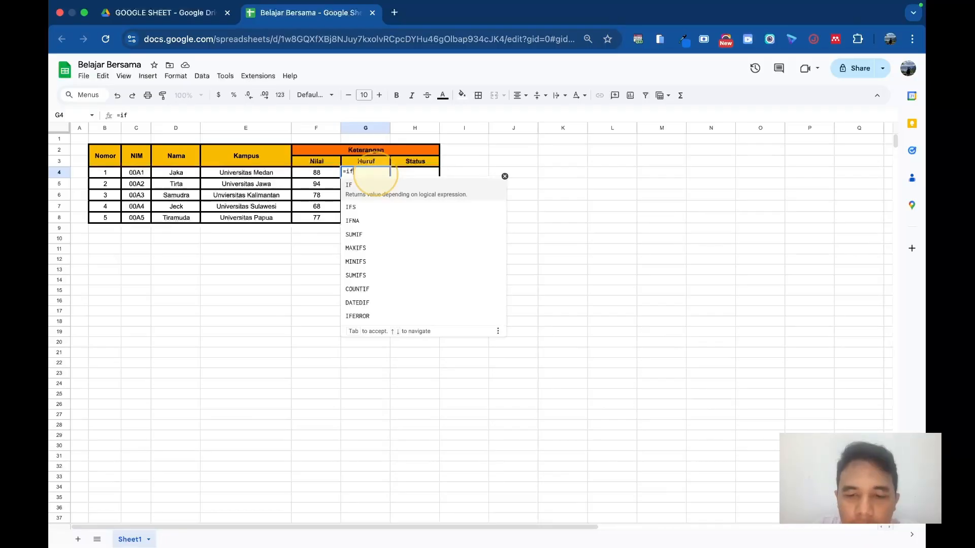
pyautogui.write('(')
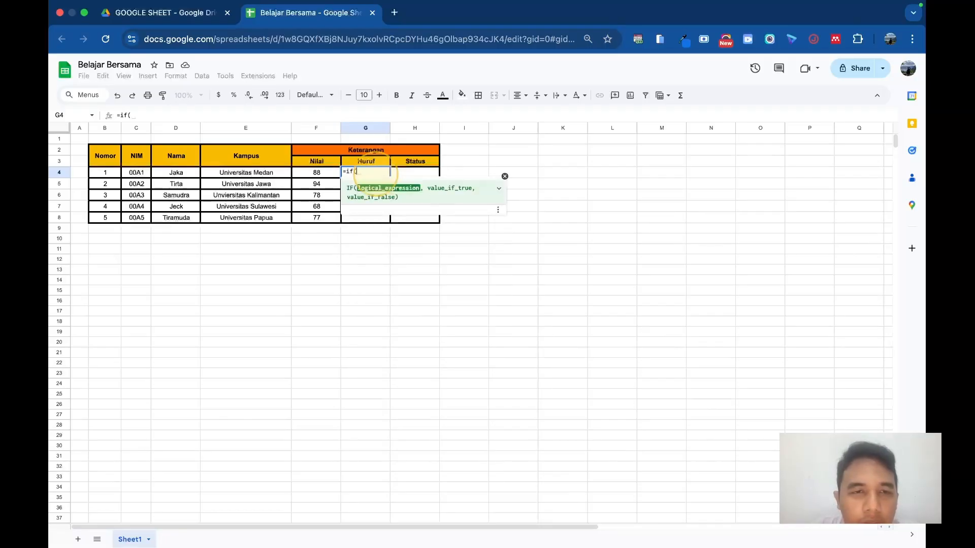
pyautogui.click(322, 174)
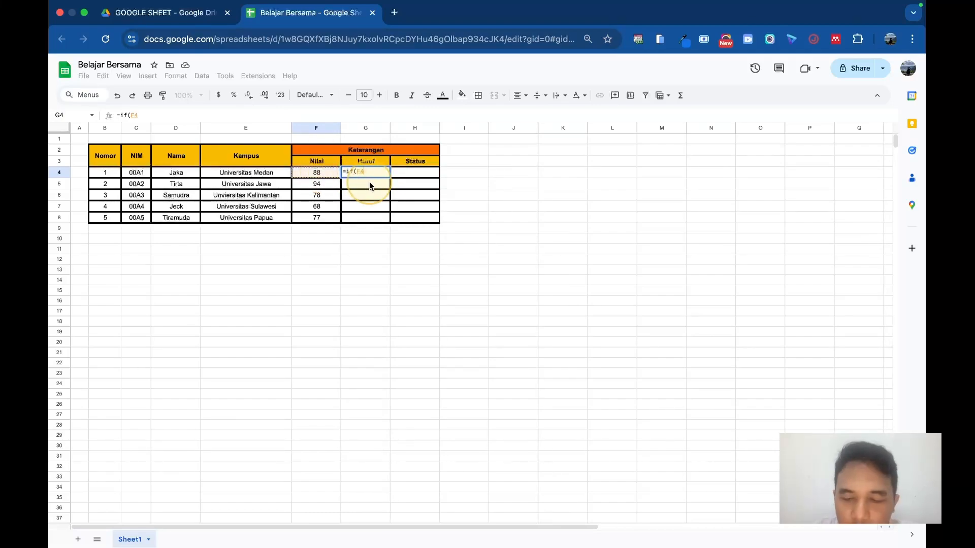
pyautogui.write('>')
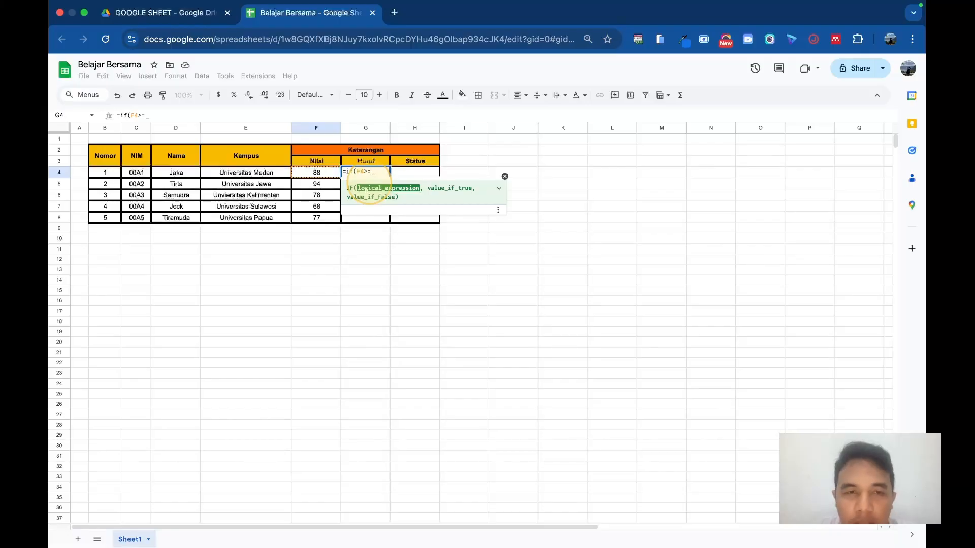
pyautogui.write('="')
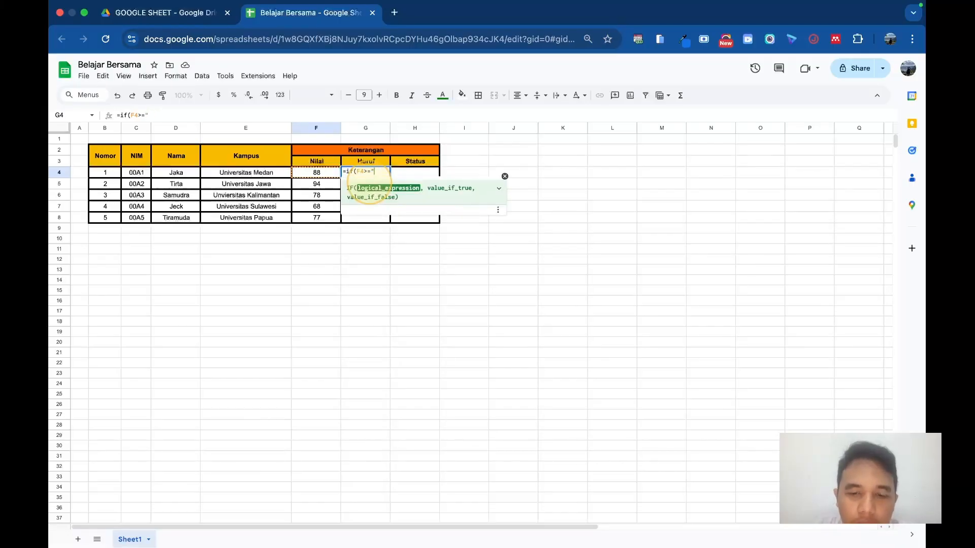
pyautogui.write('85",')
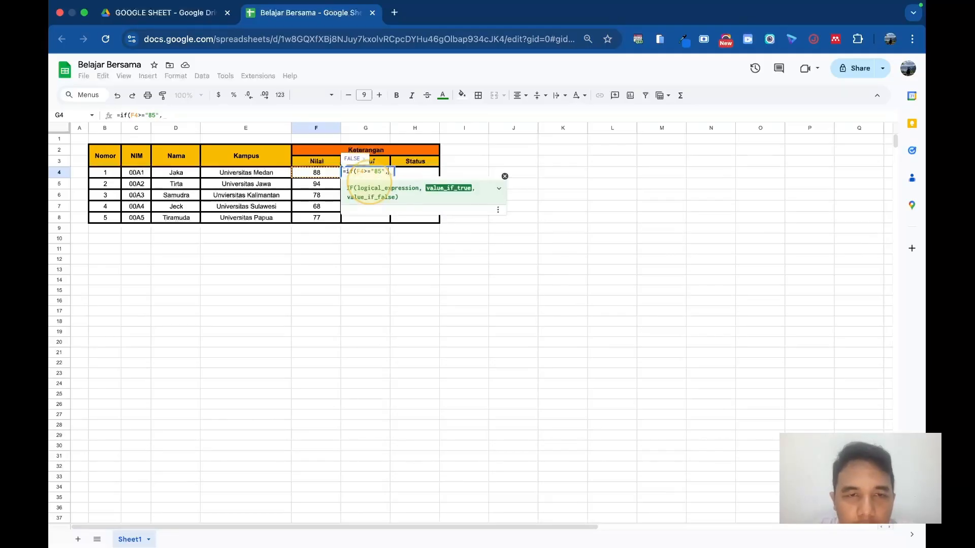
pyautogui.write('"A')
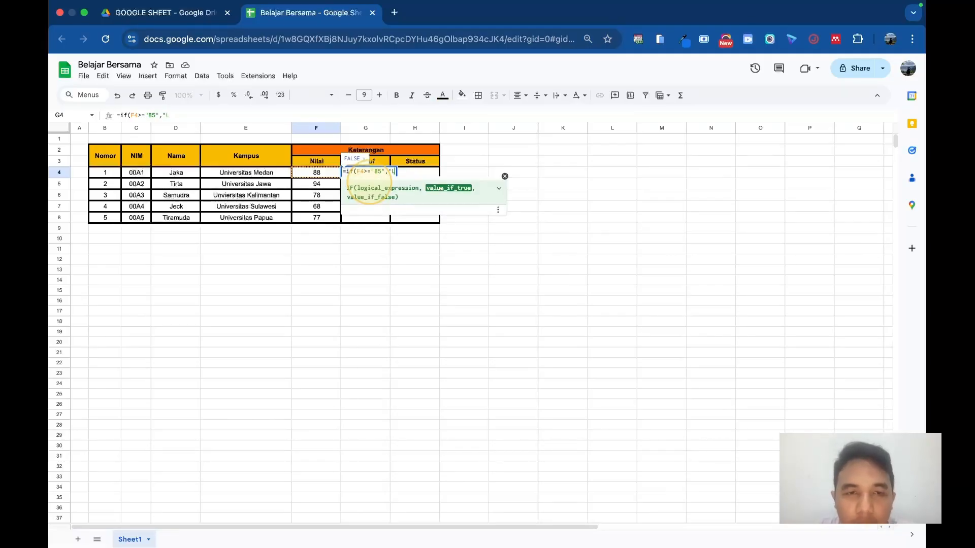
pyautogui.write('",if(')
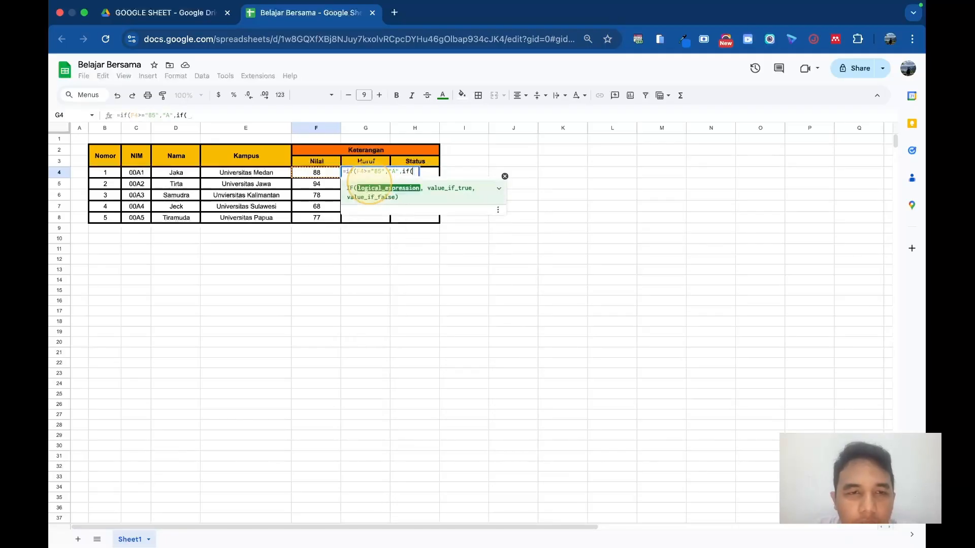
# Step: Add a nested IF as the false result in G4, starting its condition with F4>= and an opening quotation mark
pyautogui.click(315, 173)
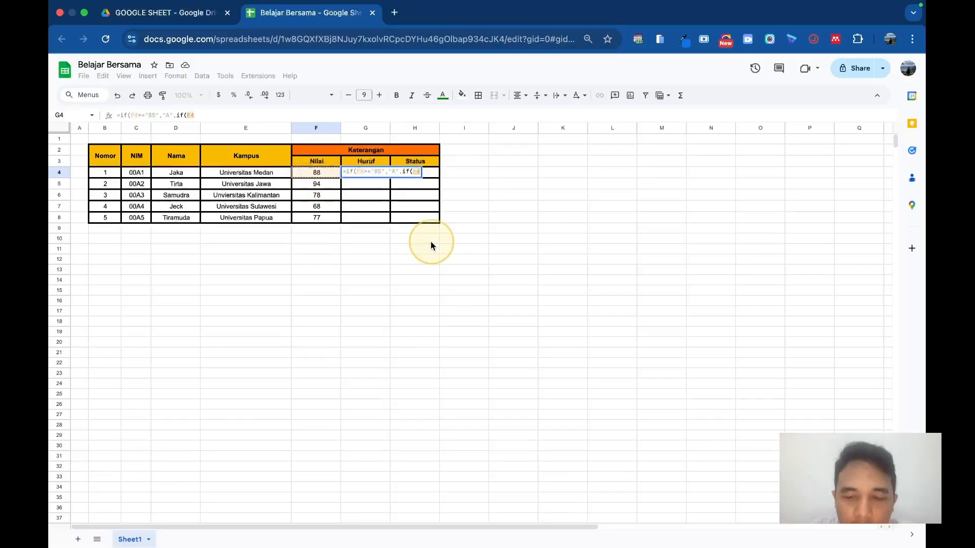
pyautogui.write('>="')
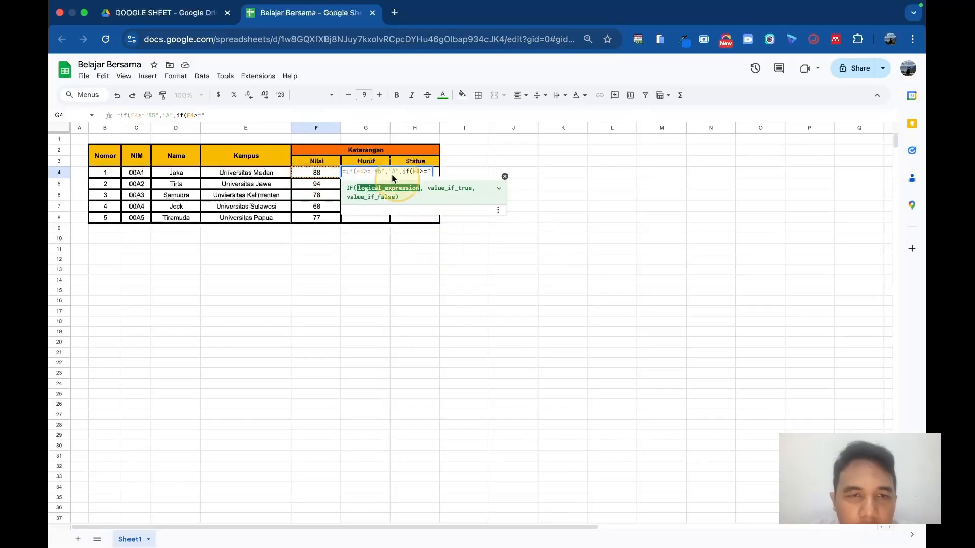
# Step: Remove the quotation marks around 85 and the one after the second >= in the G4 formula
pyautogui.press('BackSpace')
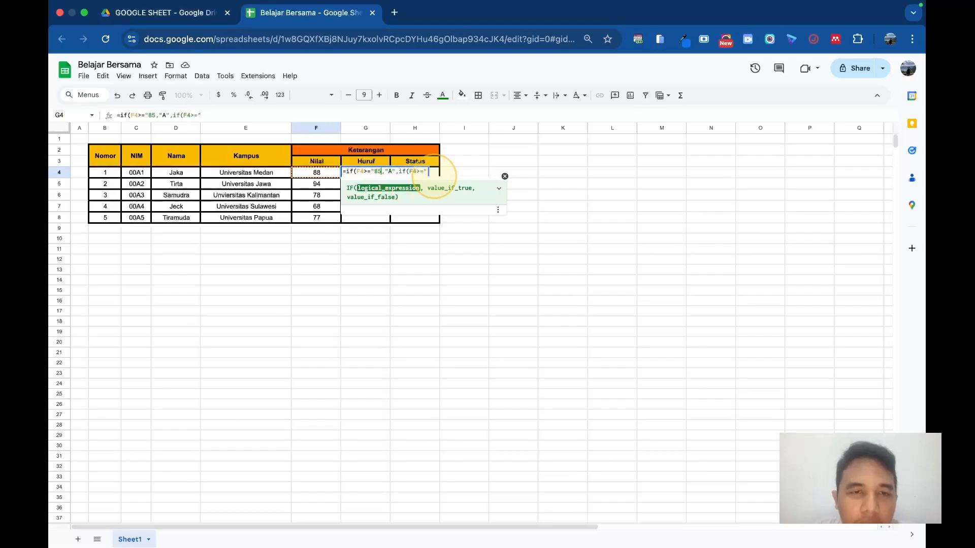
pyautogui.press('BackSpace')
pyautogui.click(434, 173)
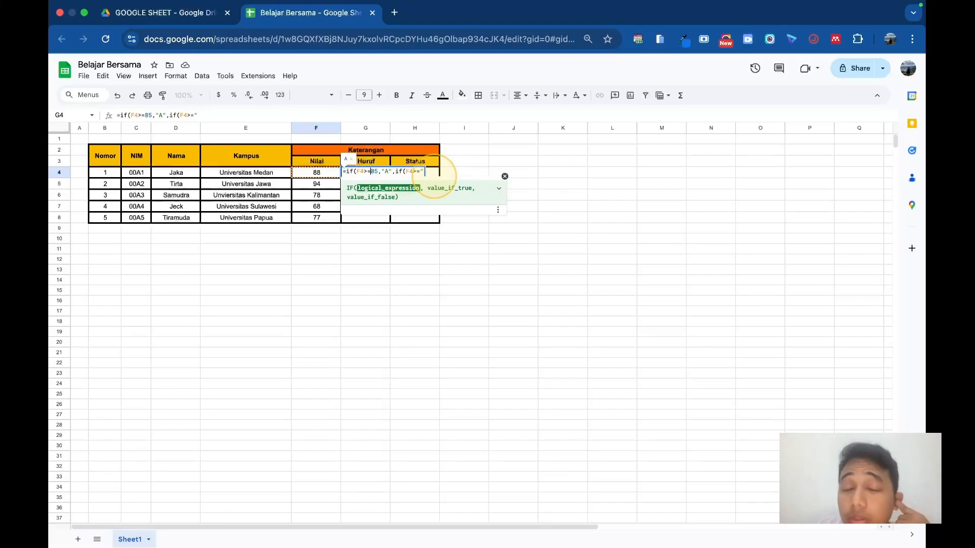
pyautogui.press('Right')
pyautogui.press('Right')
pyautogui.press('Right')
pyautogui.press('Right')
pyautogui.press('Right')
pyautogui.press('Right')
pyautogui.press('Right')
pyautogui.press('Right')
pyautogui.press('Right')
pyautogui.press('Right')
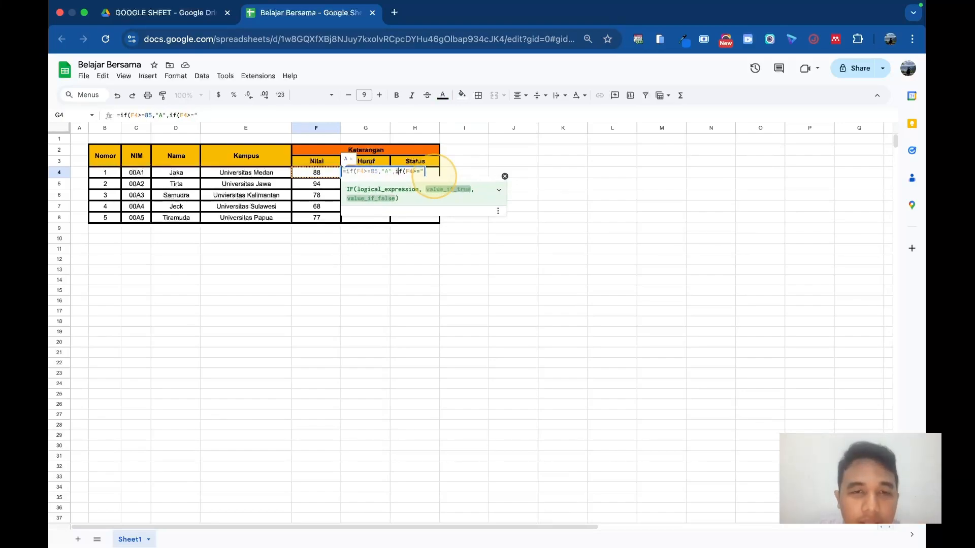
pyautogui.press('Right')
pyautogui.press('Right')
pyautogui.press('Right')
pyautogui.press('BackSpace')
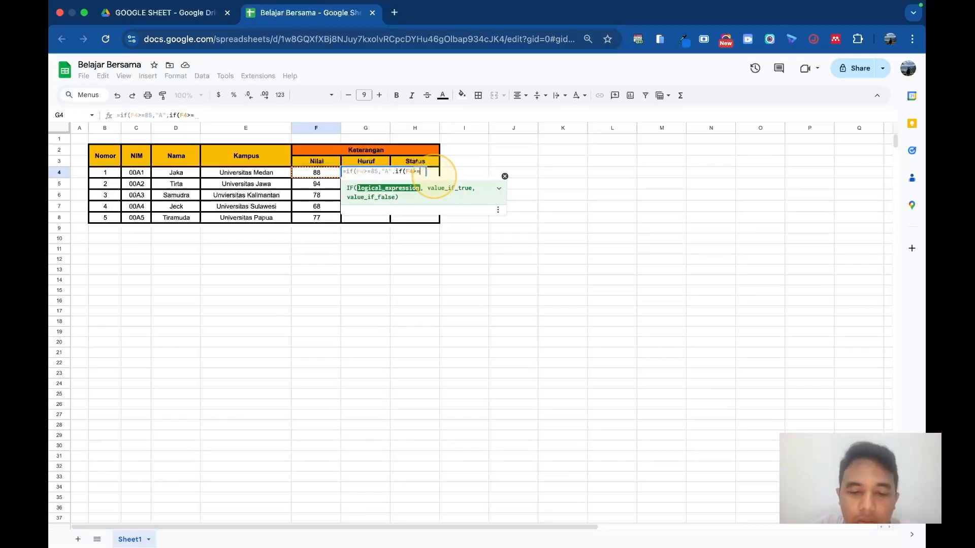
# Step: Complete the second IF in the G4 formula with the threshold 70 and the true result "B"
pyautogui.write('70')
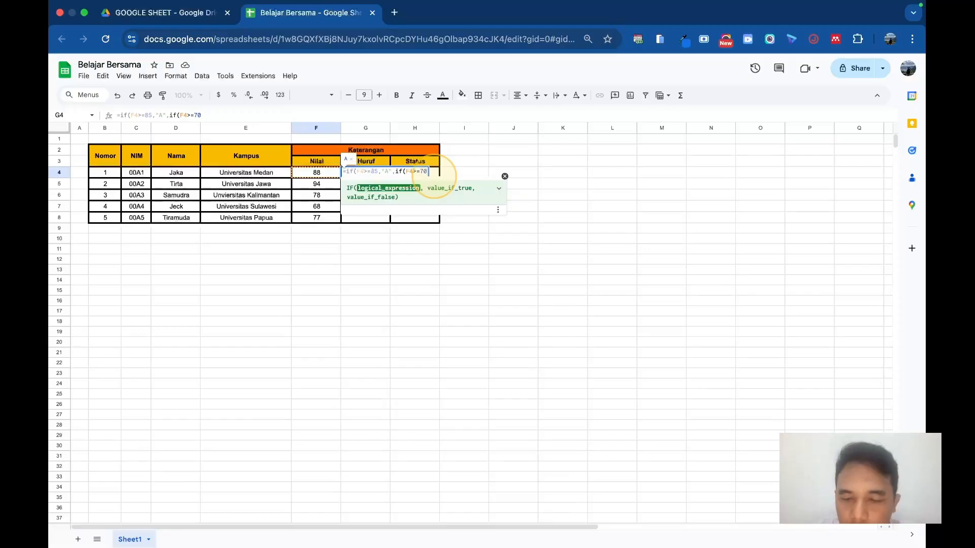
pyautogui.write(',"B"')
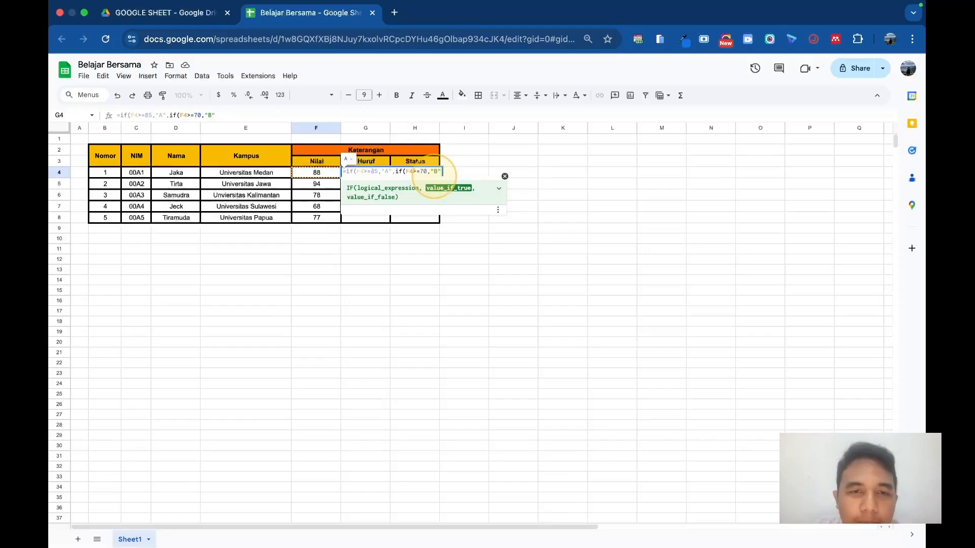
pyautogui.write(',if(')
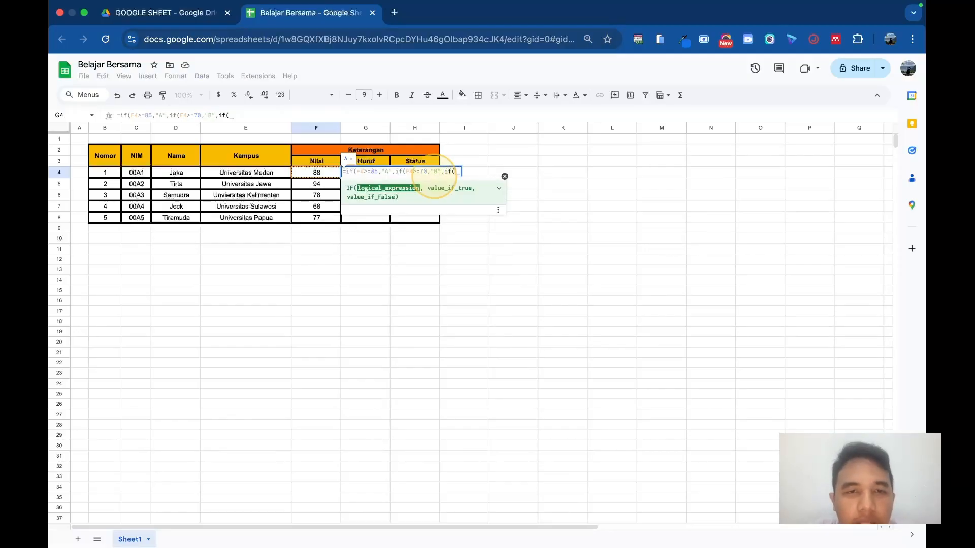
# Step: Add a third nested IF to the G4 formula with the condition F4>=60 and the true result "C"
pyautogui.click(306, 173)
pyautogui.write('>=')
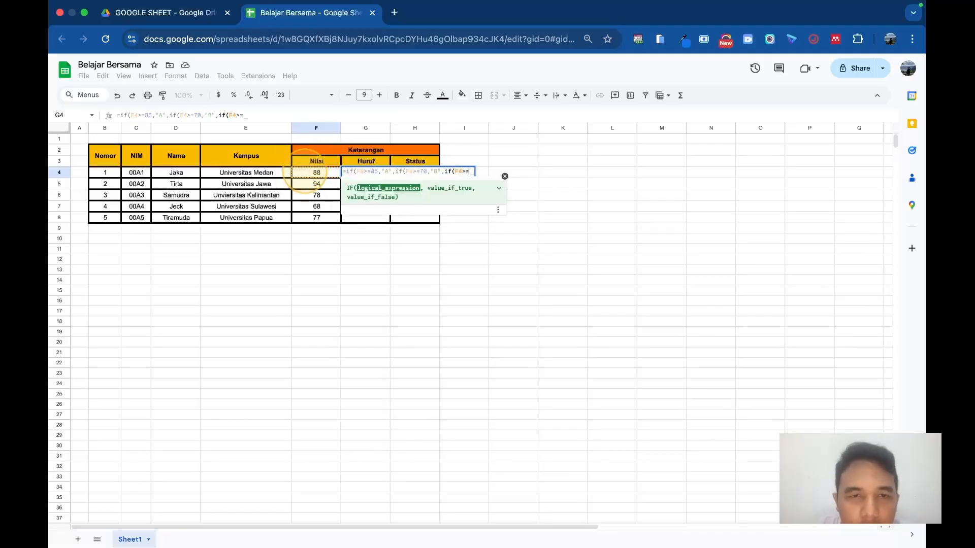
pyautogui.write('60')
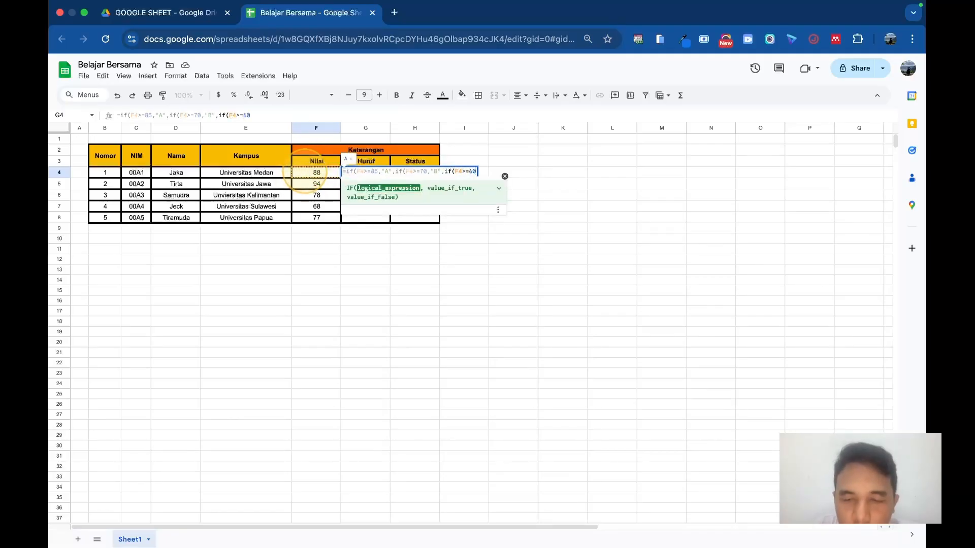
pyautogui.write('=')
pyautogui.press('BackSpace')
pyautogui.write(',"C')
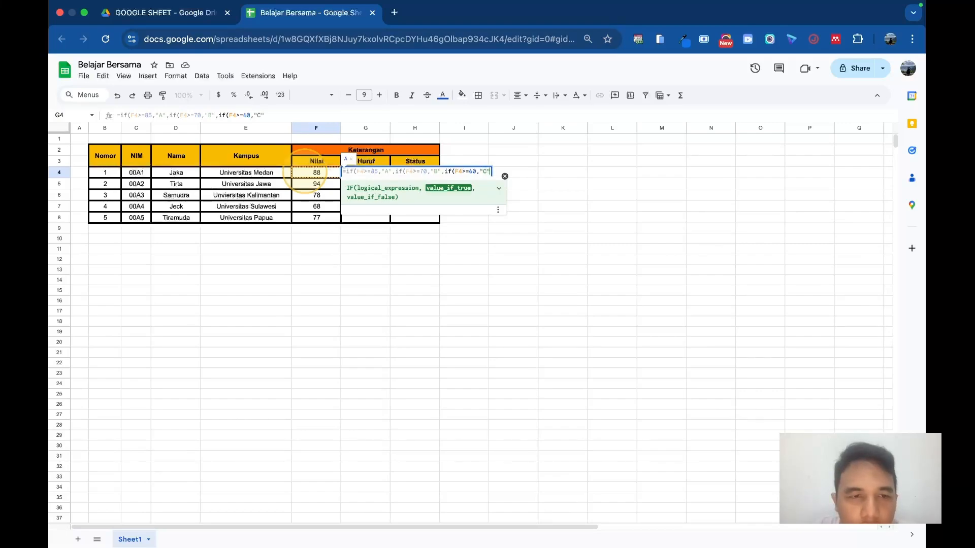
pyautogui.write('",')
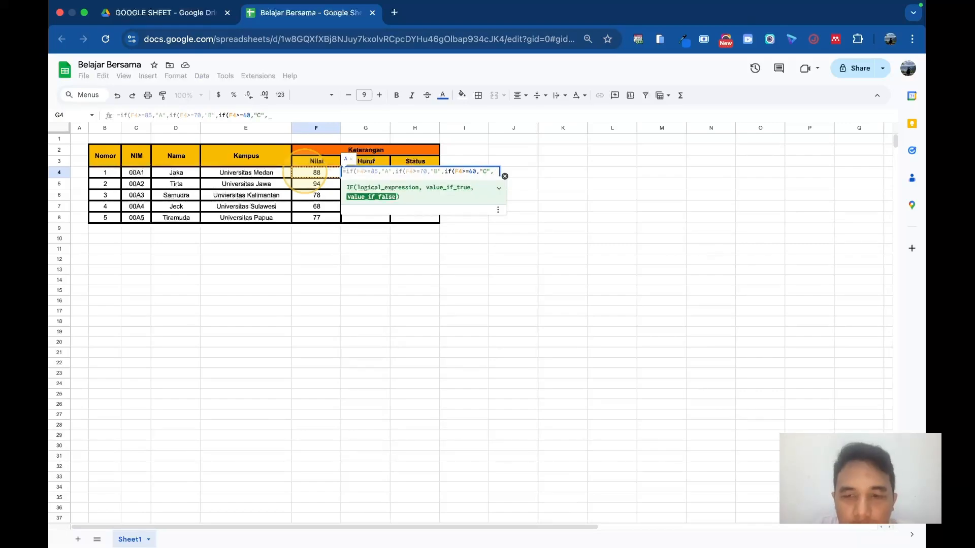
pyautogui.write('"D")))')
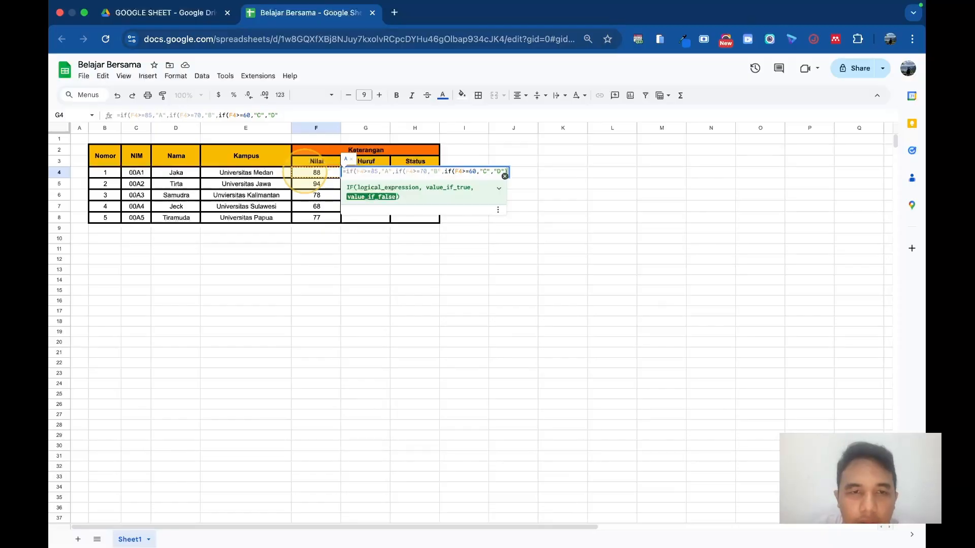
# Step: Finish the G4 formula with the false result "D" and three closing parentheses, and accept the suggested autofill for G5:G8
pyautogui.press('Return')
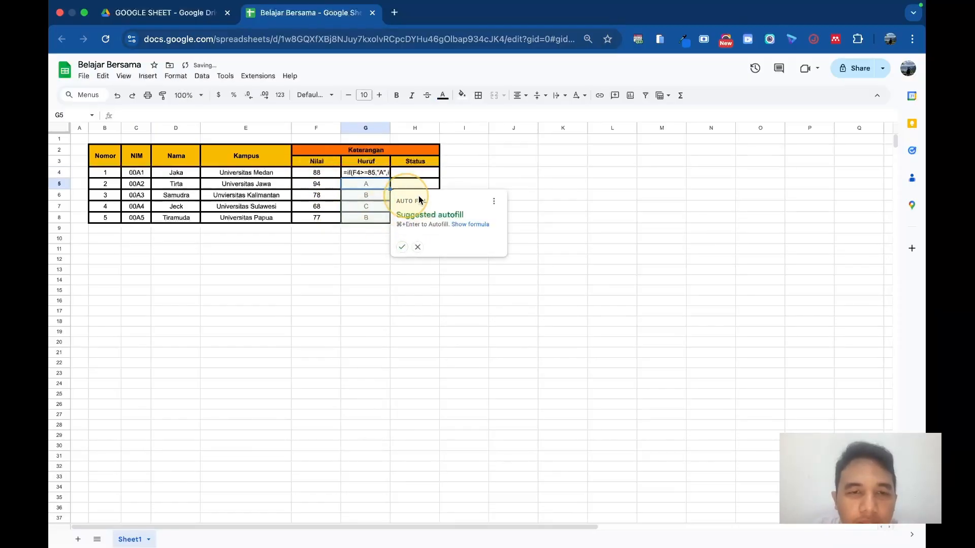
pyautogui.click(402, 247)
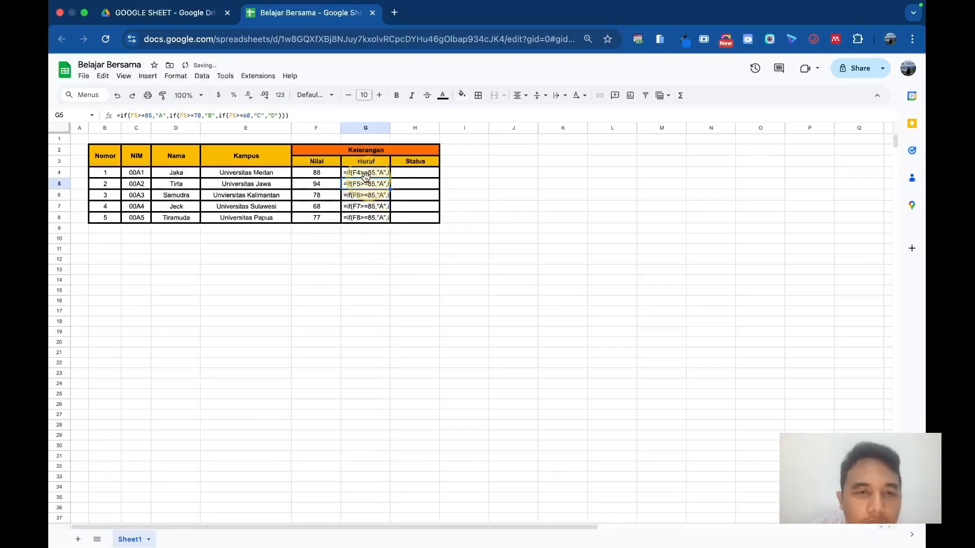
pyautogui.click(379, 248)
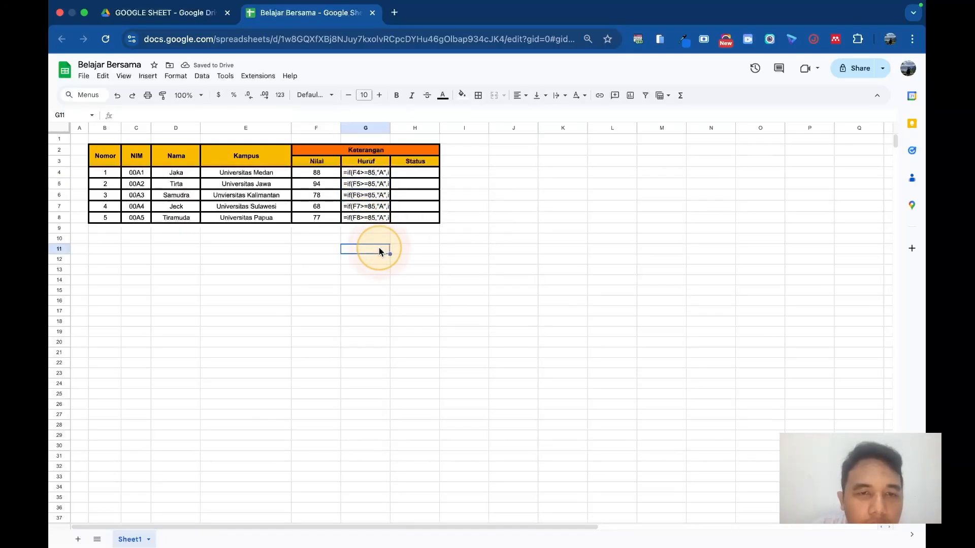
pyautogui.doubleClick(356, 173)
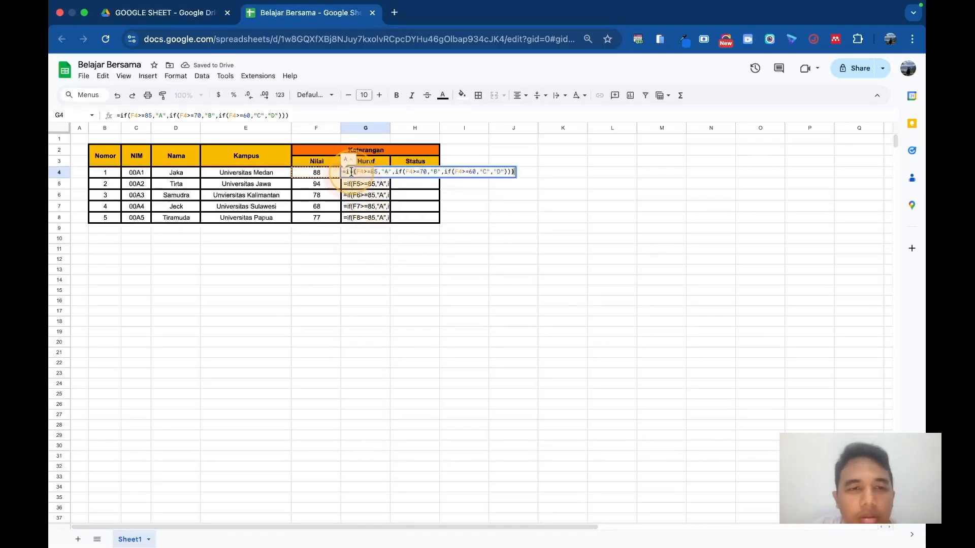
pyautogui.click(419, 176)
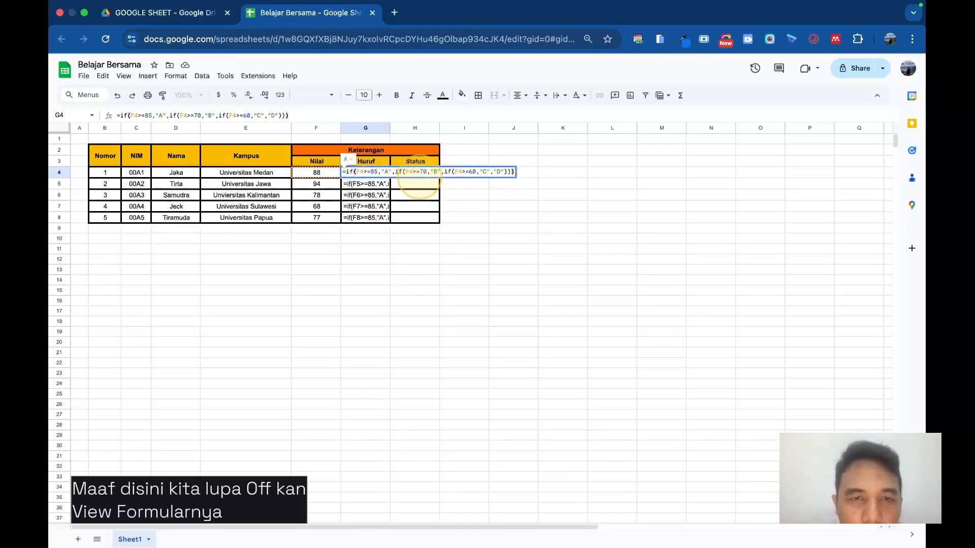
pyautogui.click(375, 172)
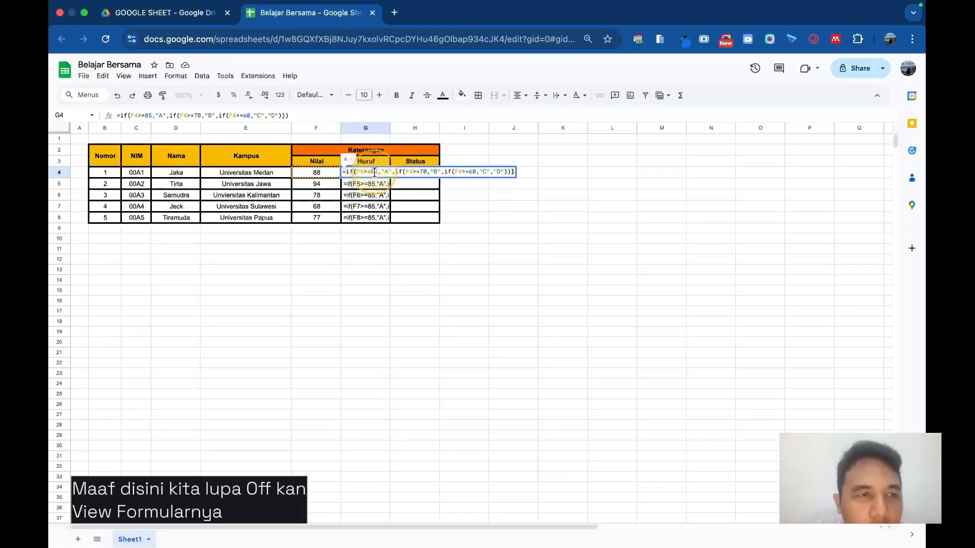
pyautogui.click(385, 173)
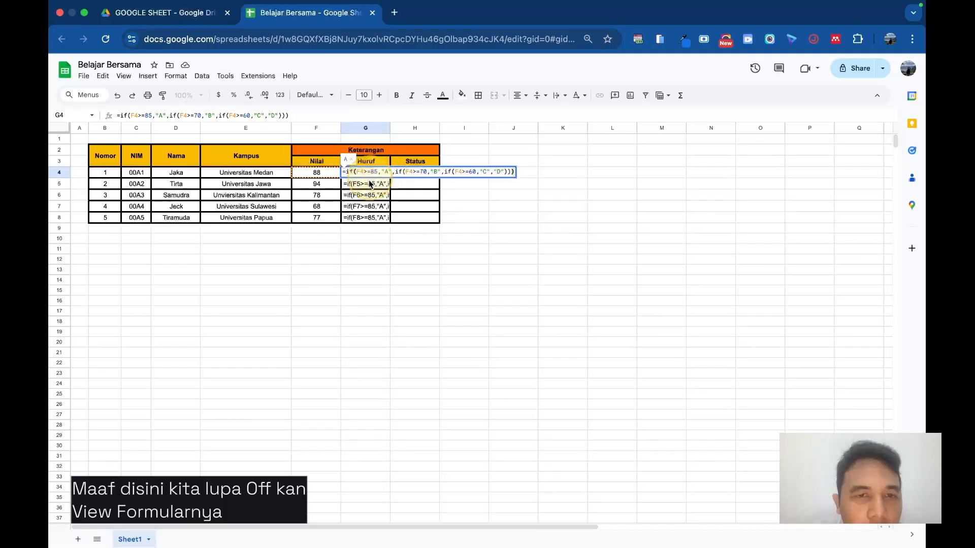
pyautogui.hotkey('ctrl', 'a')
pyautogui.press('BackSpace')
pyautogui.click(366, 250)
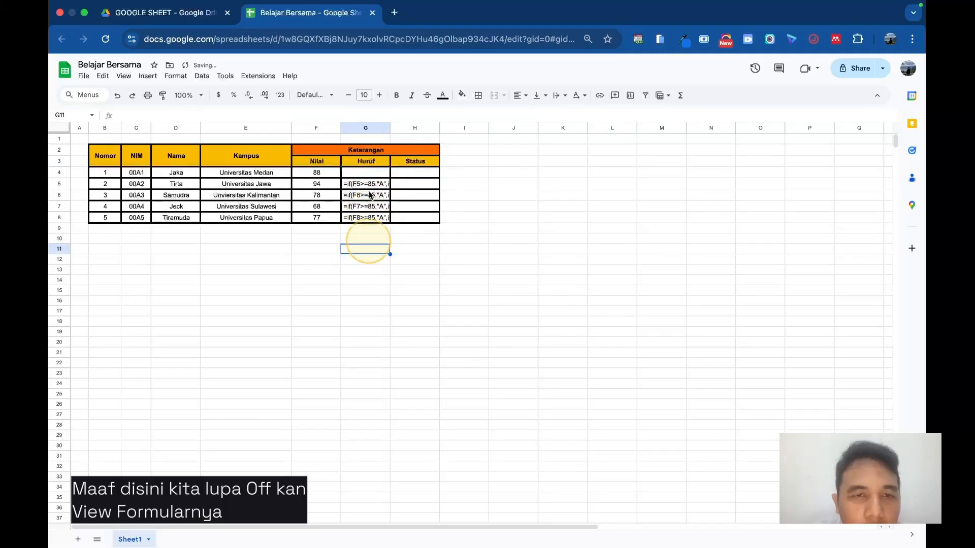
pyautogui.click(366, 173)
pyautogui.click(345, 258)
pyautogui.hotkey('ctrl', 'z')
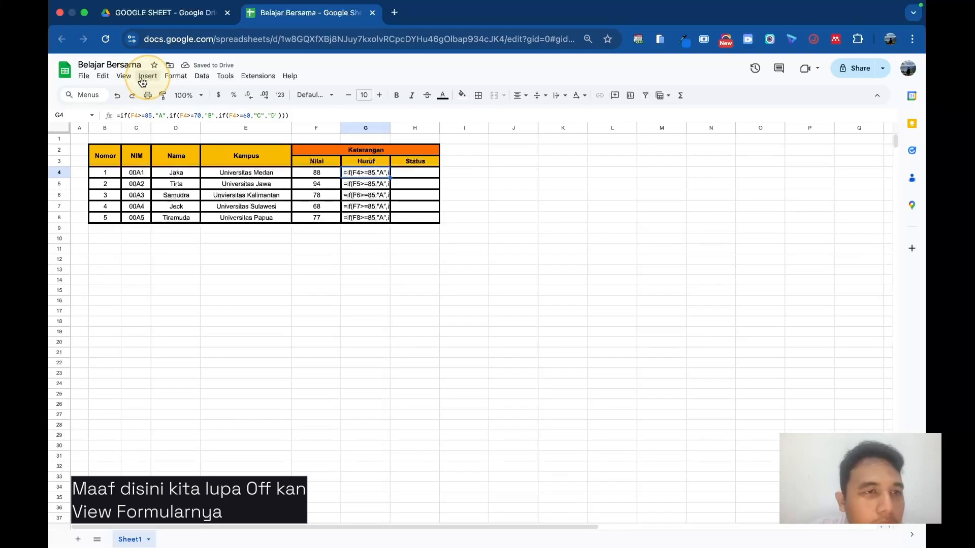
# Step: Turn off the display of formulas so that the cells show their results
pyautogui.click(124, 76)
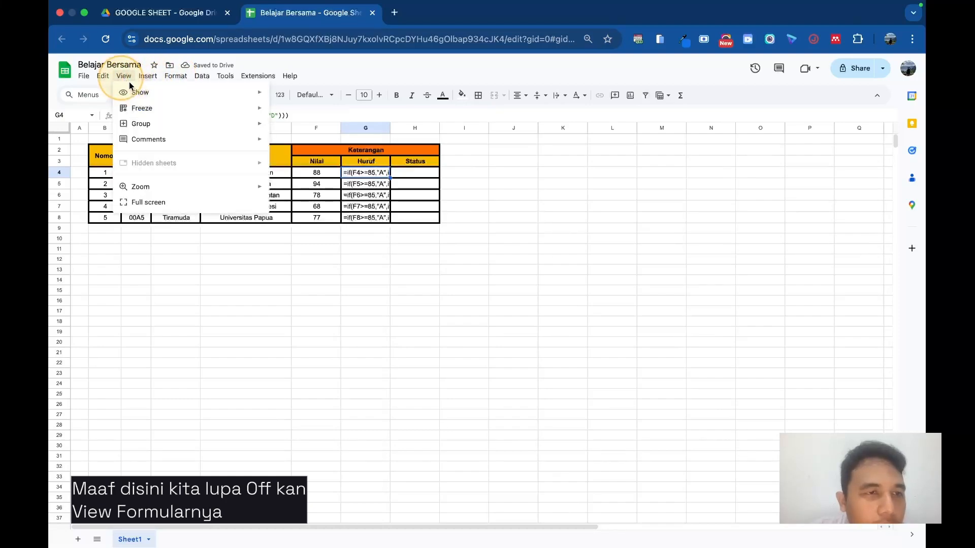
pyautogui.moveTo(224, 93)
pyautogui.click(300, 127)
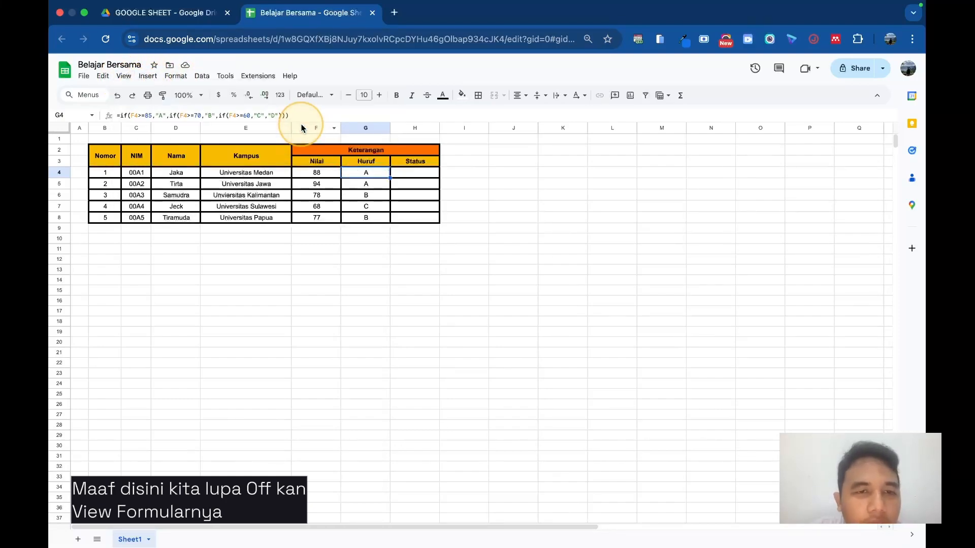
pyautogui.click(124, 75)
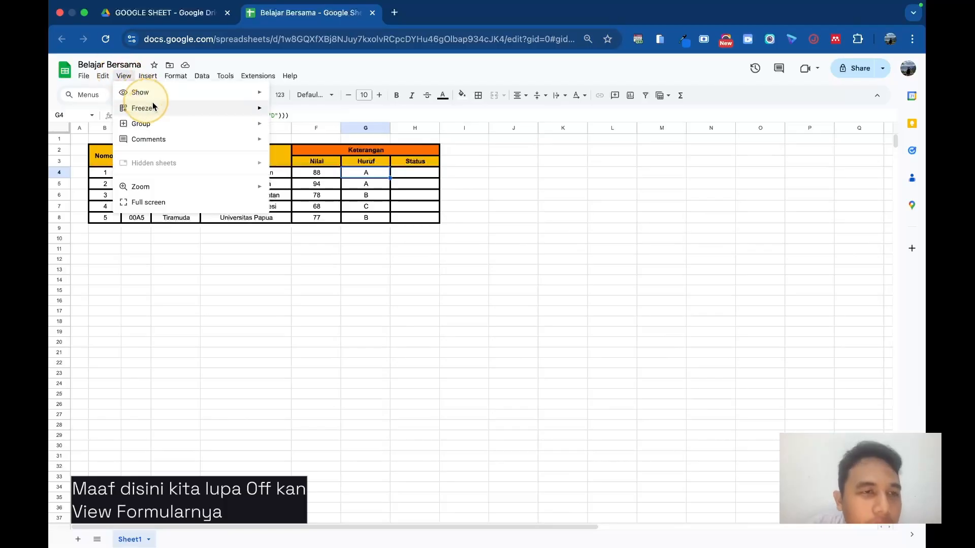
pyautogui.moveTo(170, 93)
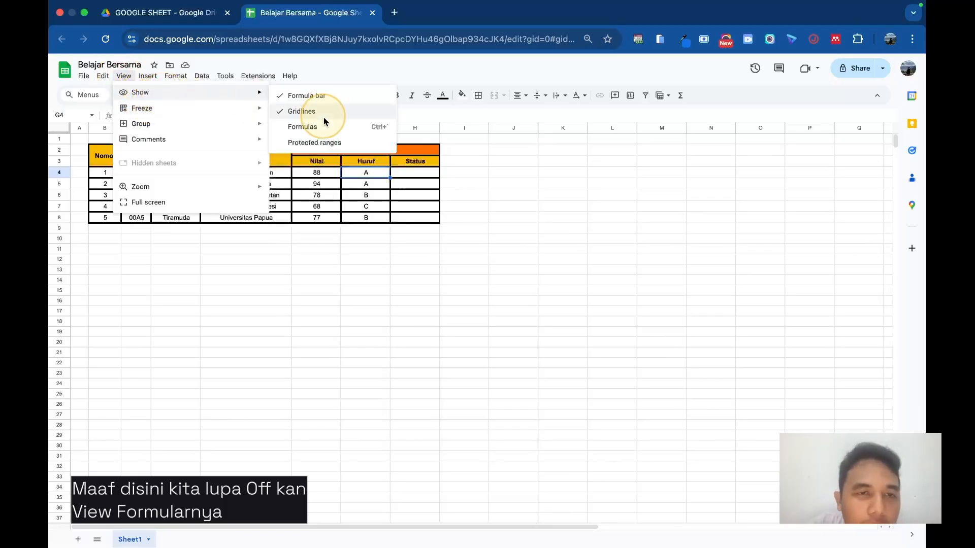
pyautogui.click(333, 342)
# Step: Set the Nilai score in F5 to 55 to test the grade formula
pyautogui.click(375, 173)
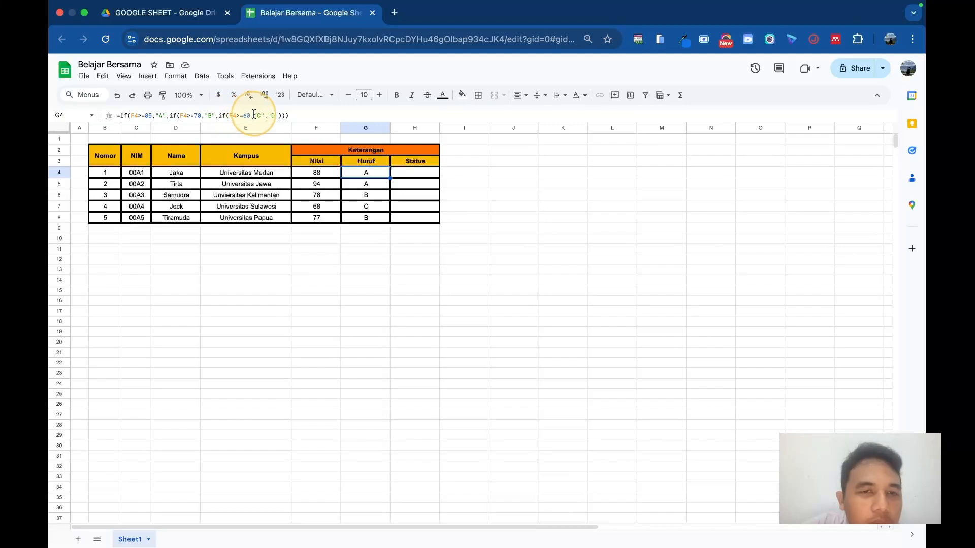
pyautogui.click(356, 218)
pyautogui.click(324, 217)
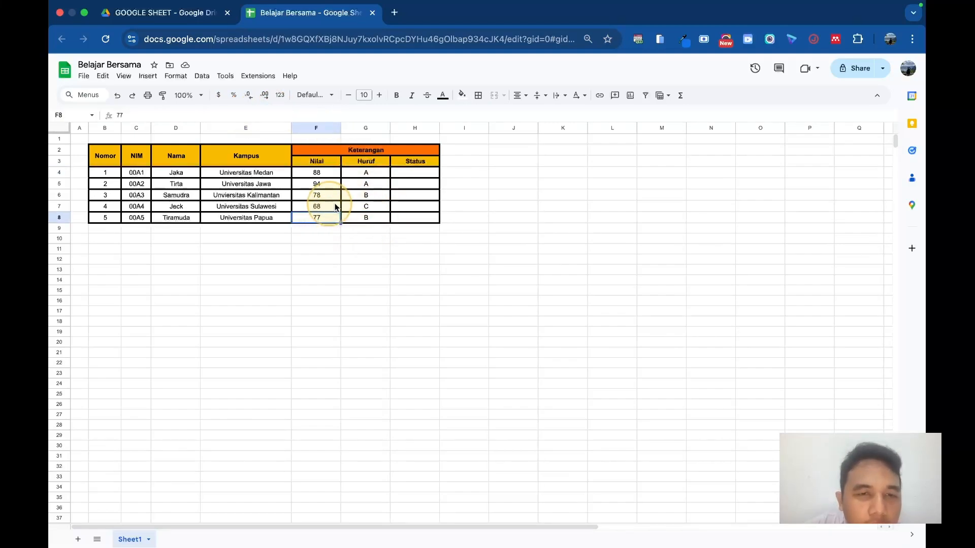
pyautogui.doubleClick(325, 184)
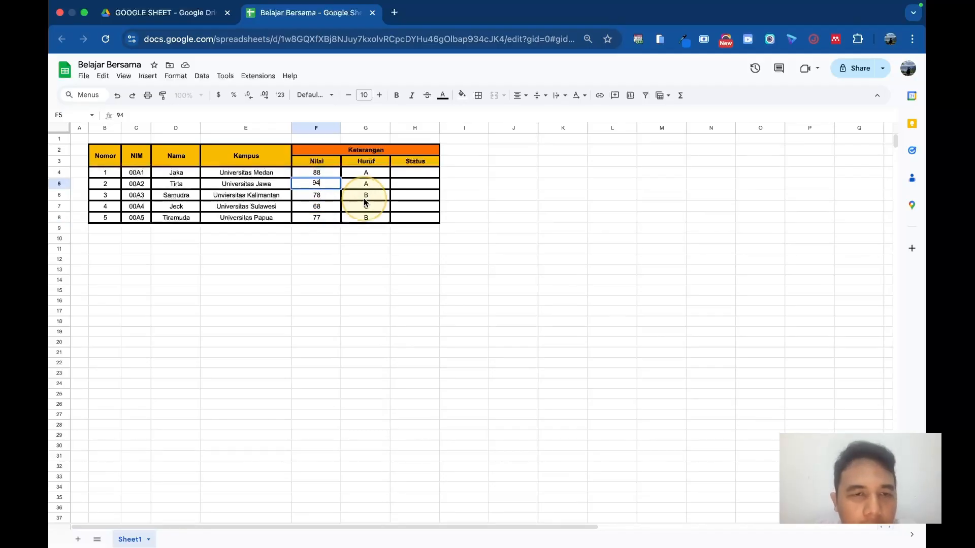
pyautogui.press('BackSpace')
pyautogui.press('BackSpace')
pyautogui.write('55')
pyautogui.press('Return')
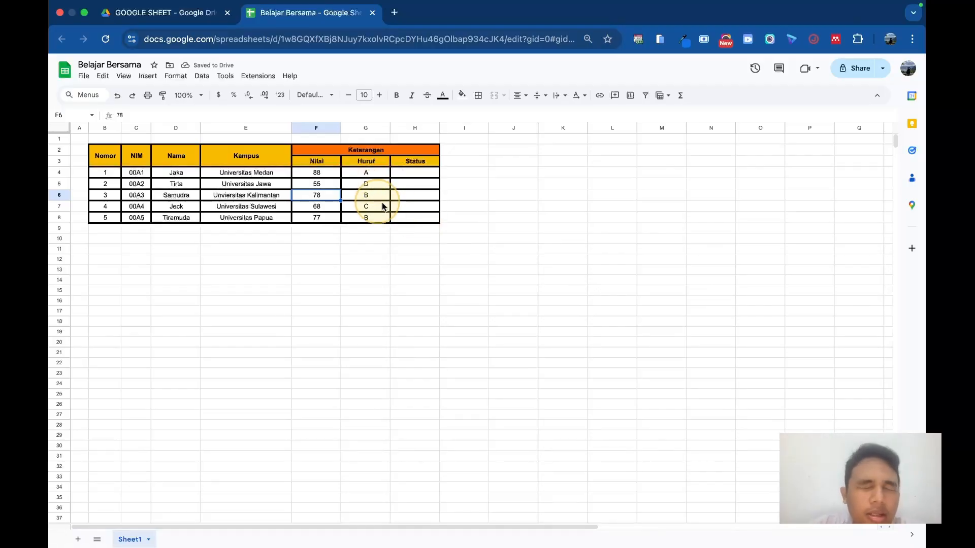
# Step: Begin an IF formula in H4 under Status with the condition G4="A" and the true result "LULUS"
pyautogui.click(413, 173)
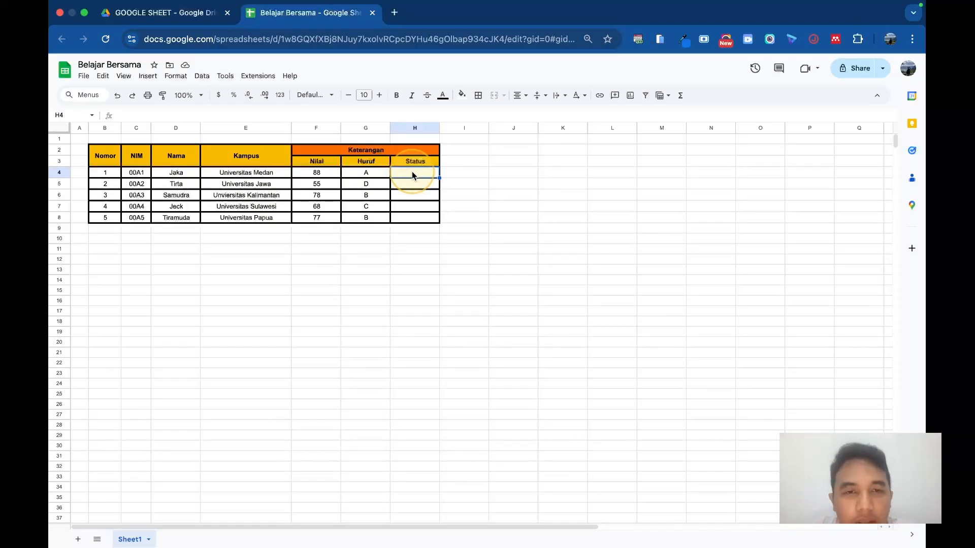
pyautogui.write('=')
pyautogui.press('Tab')
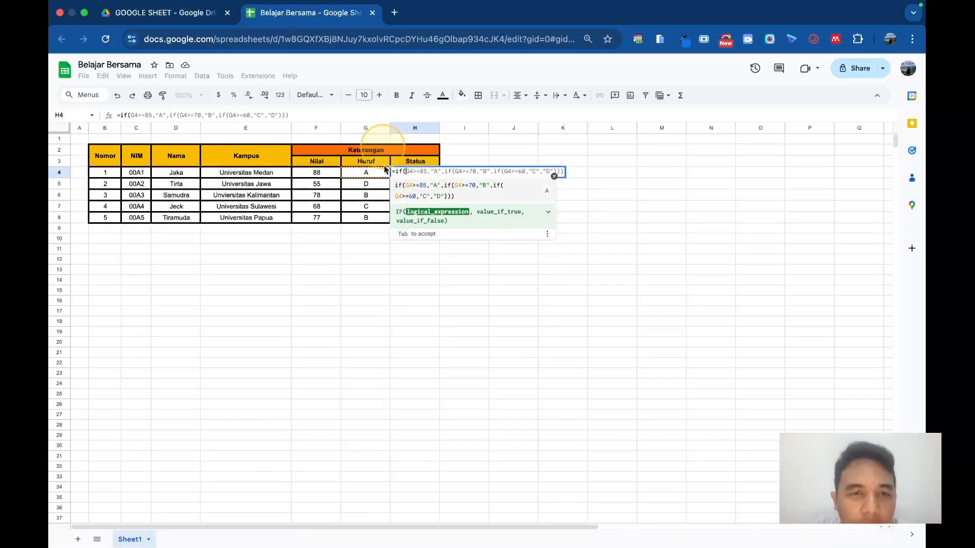
pyautogui.click(370, 173)
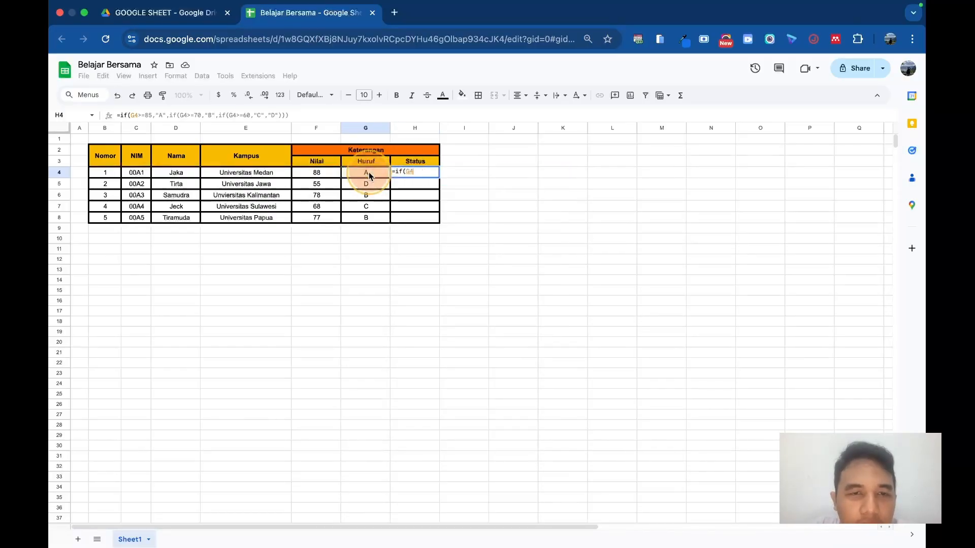
pyautogui.write('="')
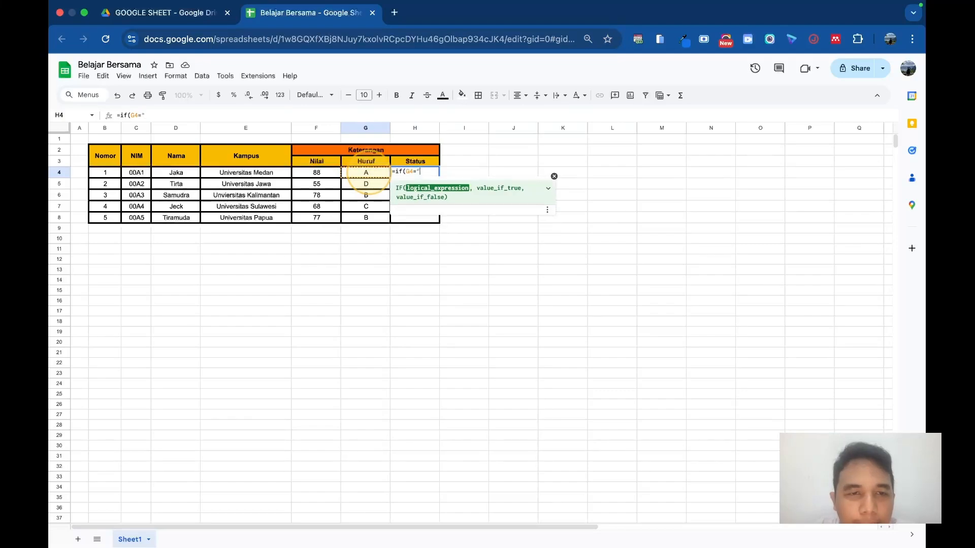
pyautogui.write('A","')
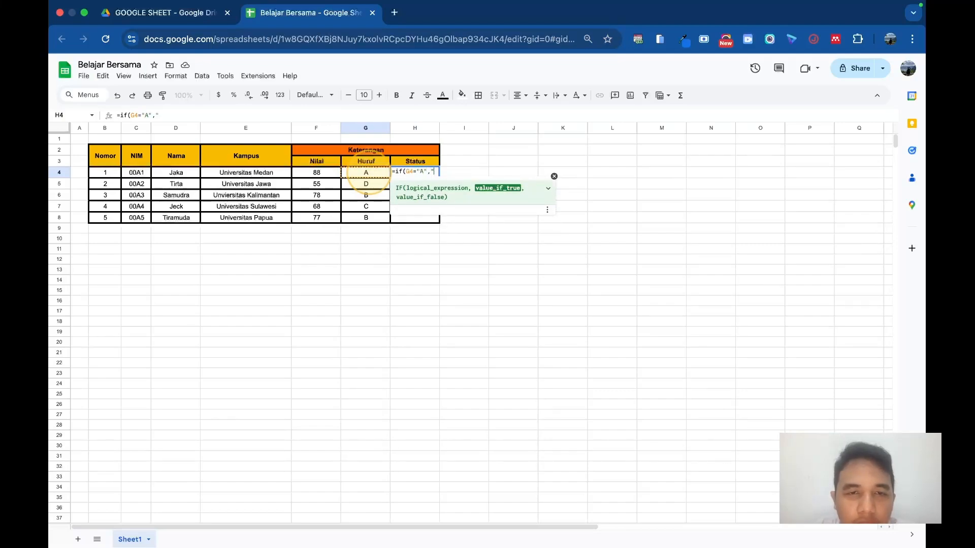
pyautogui.write('LULUS"')
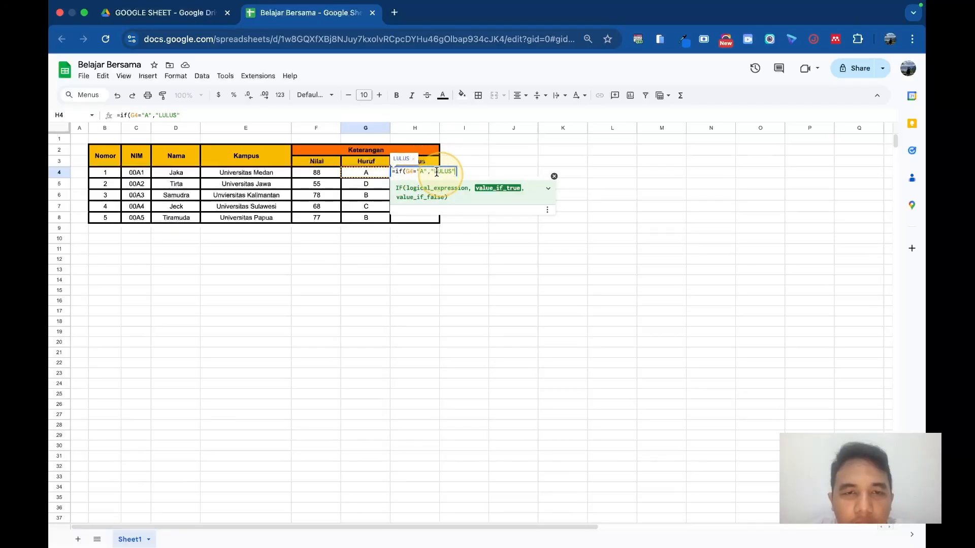
# Step: Continue the H4 formula with a nested IF using the condition G4="B" and the true result "REMEDIAL"
pyautogui.write(',if')
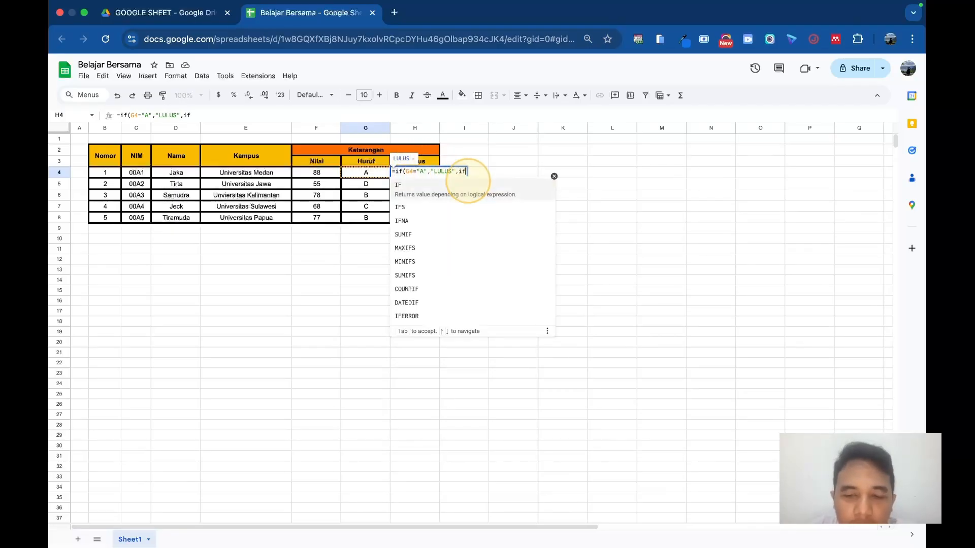
pyautogui.write('(G$')
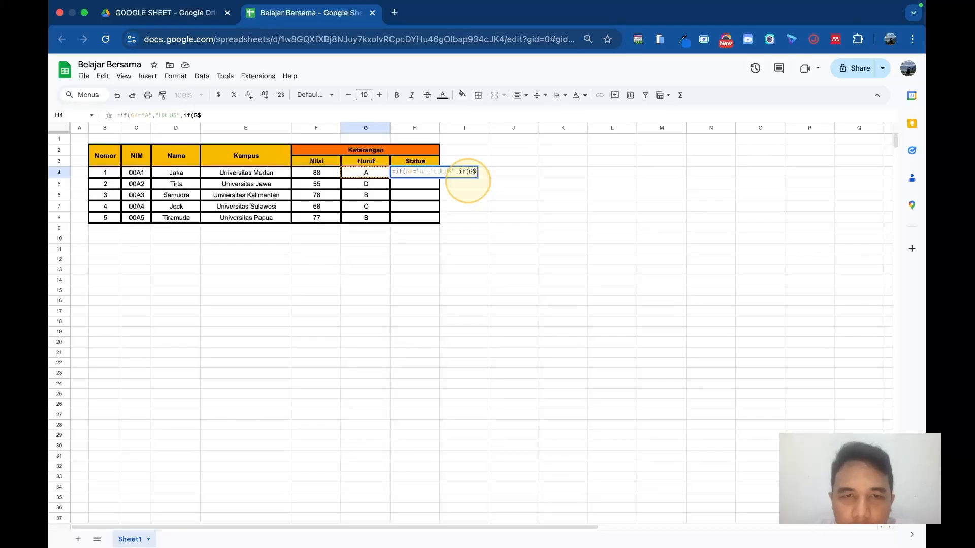
pyautogui.press('BackSpace')
pyautogui.write('4=')
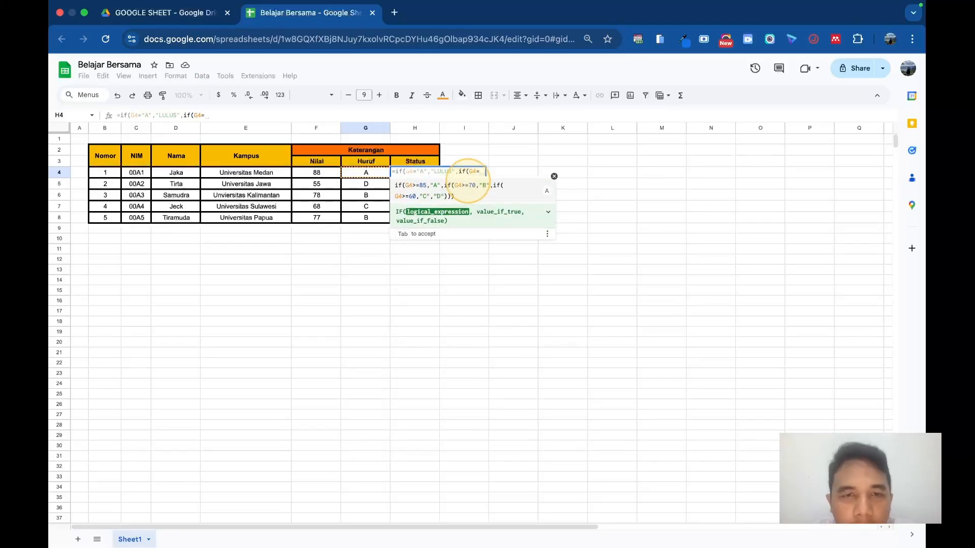
pyautogui.write('"')
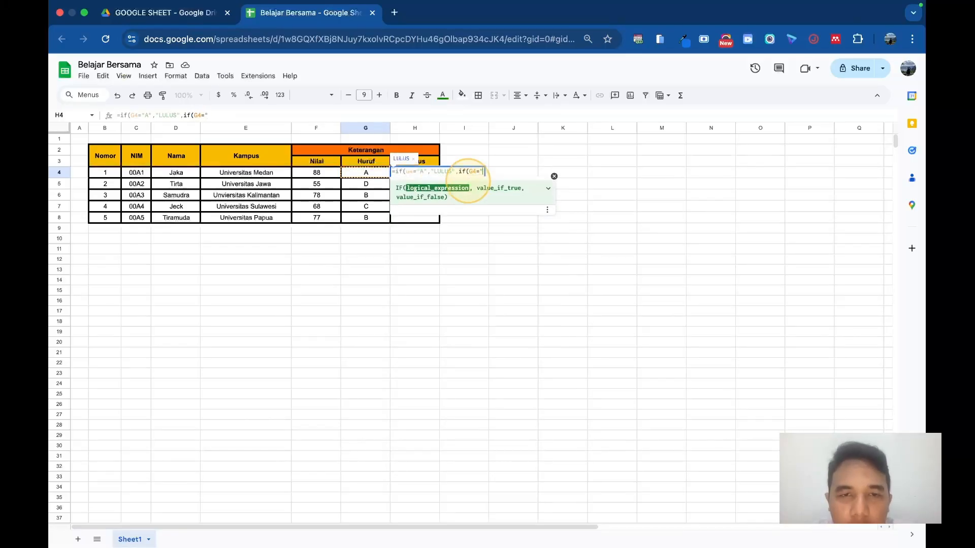
pyautogui.write('B')
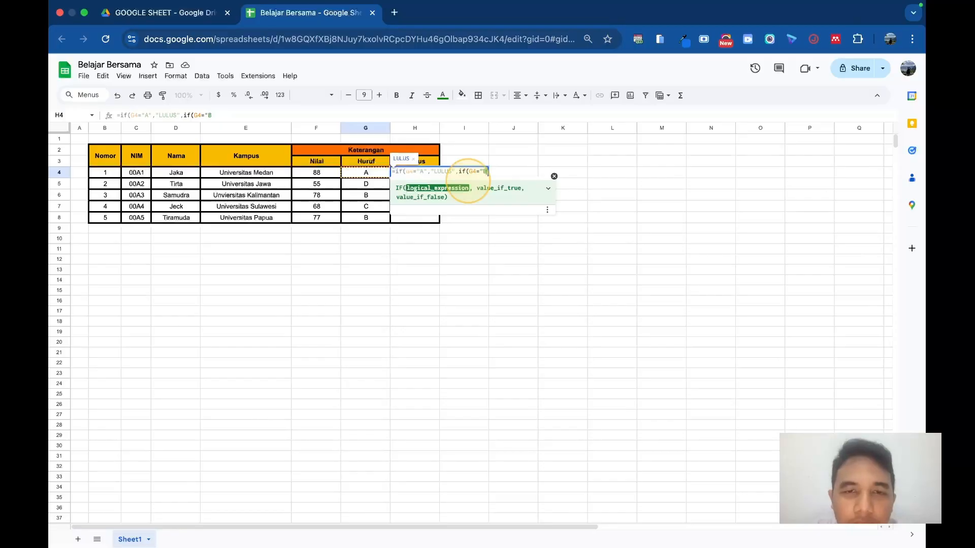
pyautogui.write('","Re')
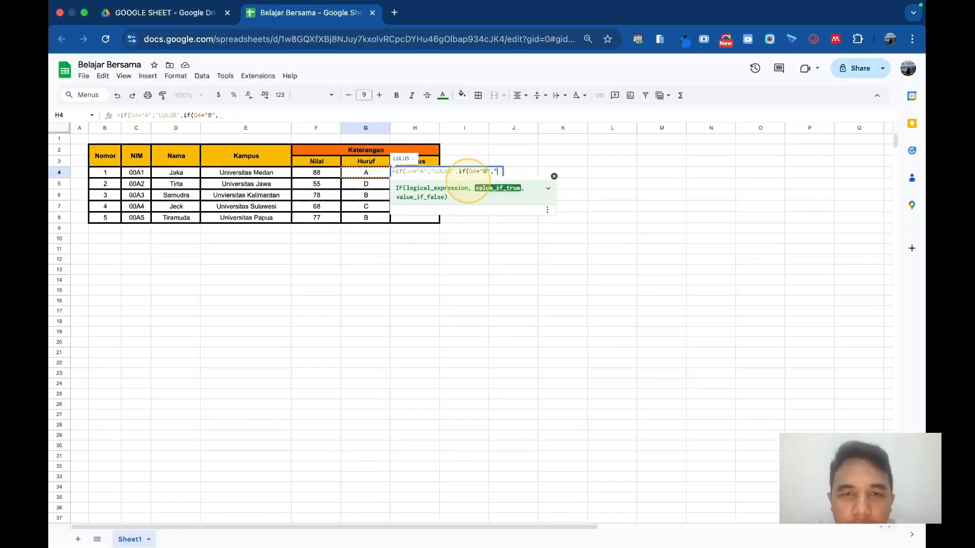
pyautogui.write('MEDIAL","')
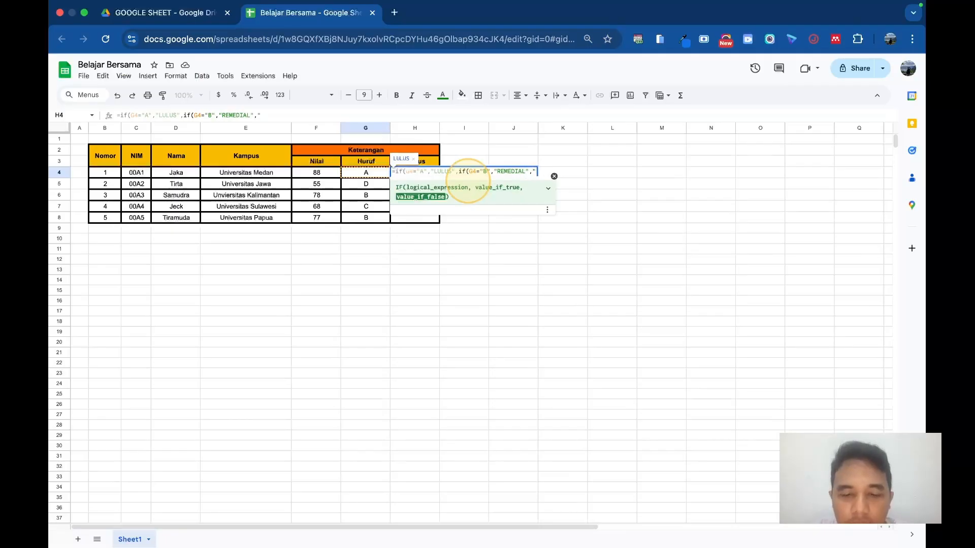
pyautogui.write('TIDAK LULUS"))')
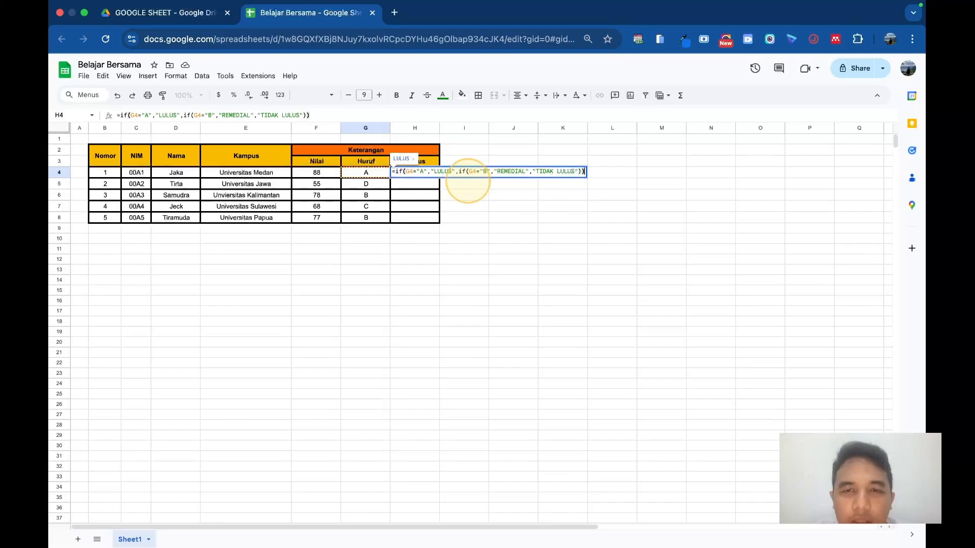
# Step: Finish the H4 formula with the false result "TIDAK LULUS" and two closing parentheses, and accept the suggested autofill for H5:H8
pyautogui.press('Return')
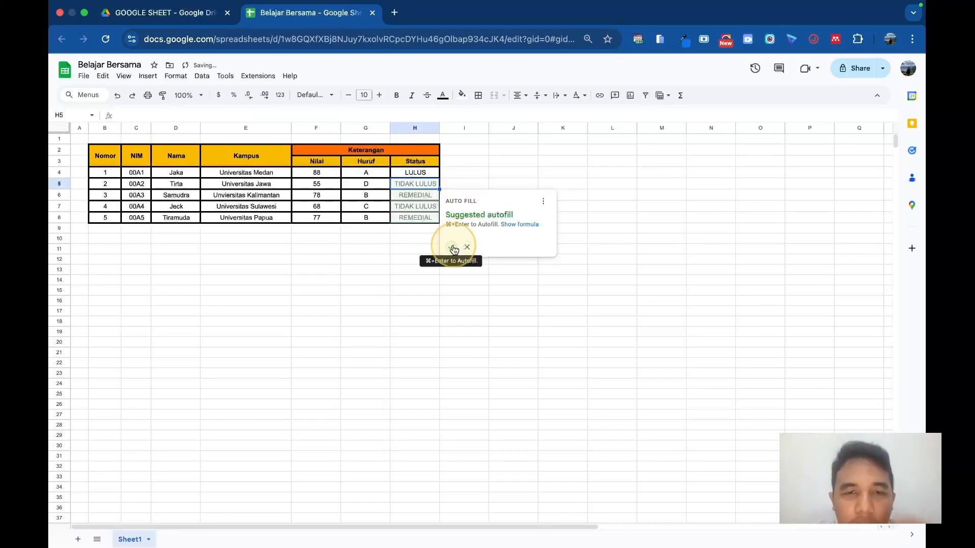
pyautogui.click(451, 247)
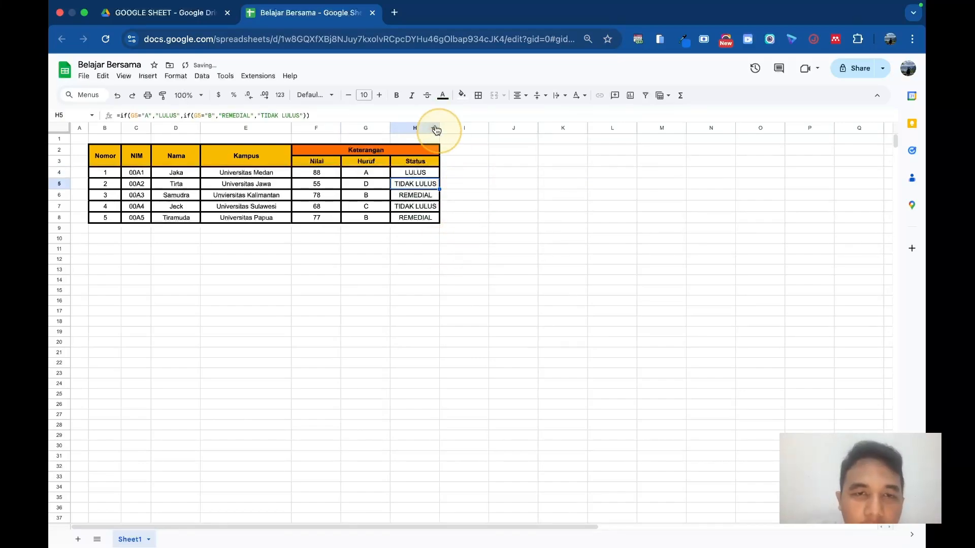
# Step: Widen the Status column slightly and check the Huruf and Status cells in rows 4 and 5
pyautogui.moveTo(440, 128); pyautogui.dragTo(457, 127)
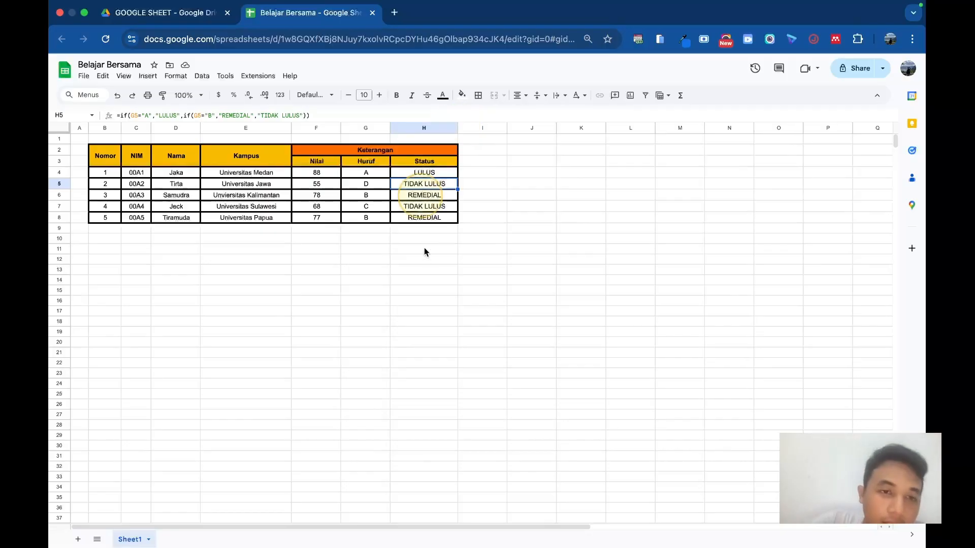
pyautogui.click(431, 260)
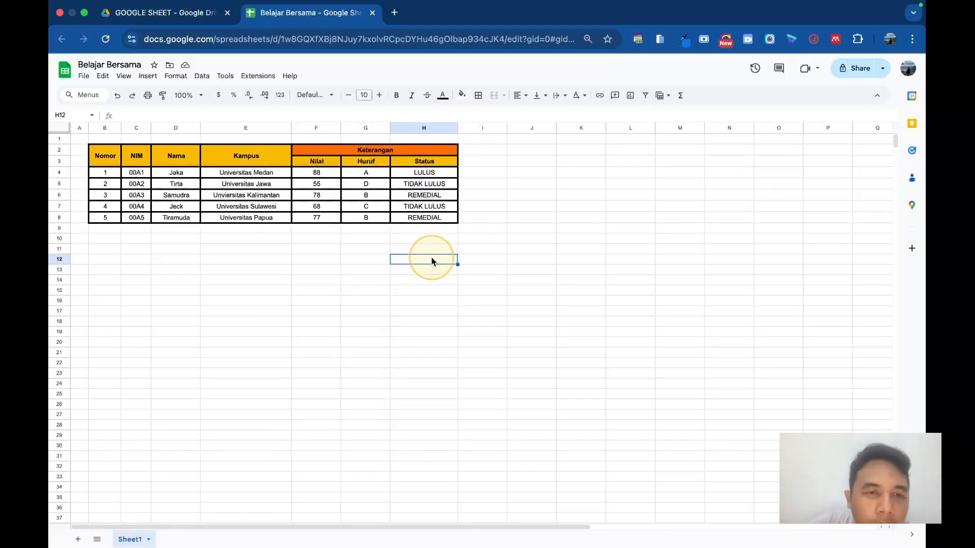
pyautogui.click(358, 173)
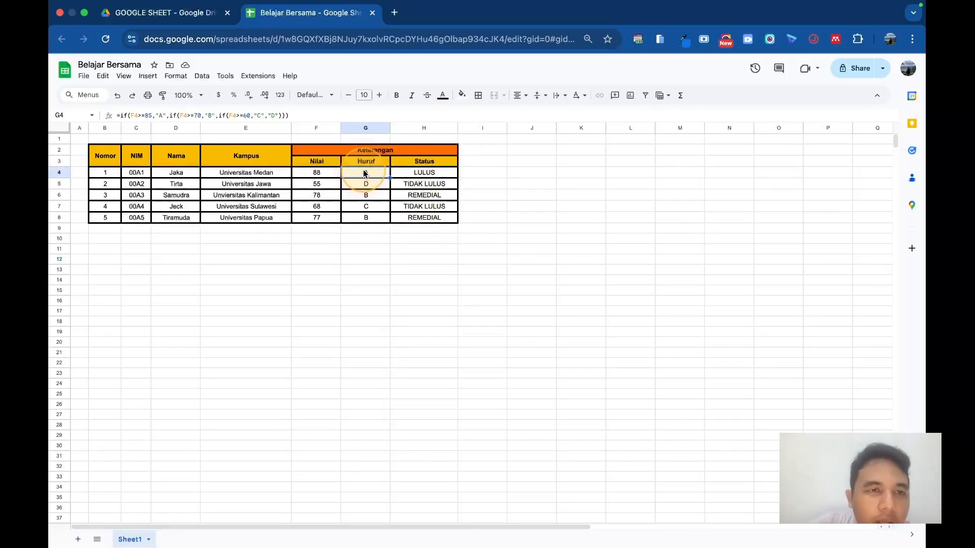
pyautogui.click(425, 172)
pyautogui.click(368, 187)
pyautogui.click(414, 184)
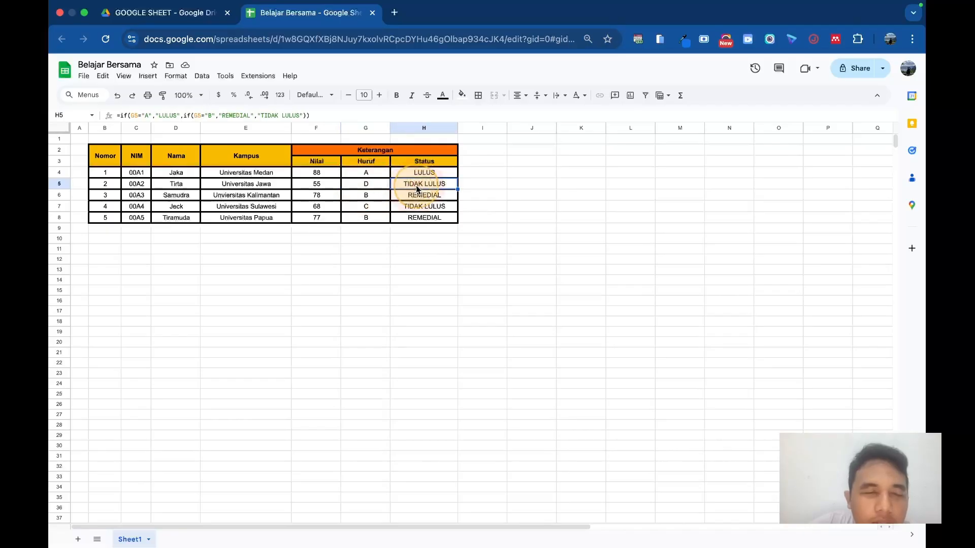
pyautogui.click(106, 229)
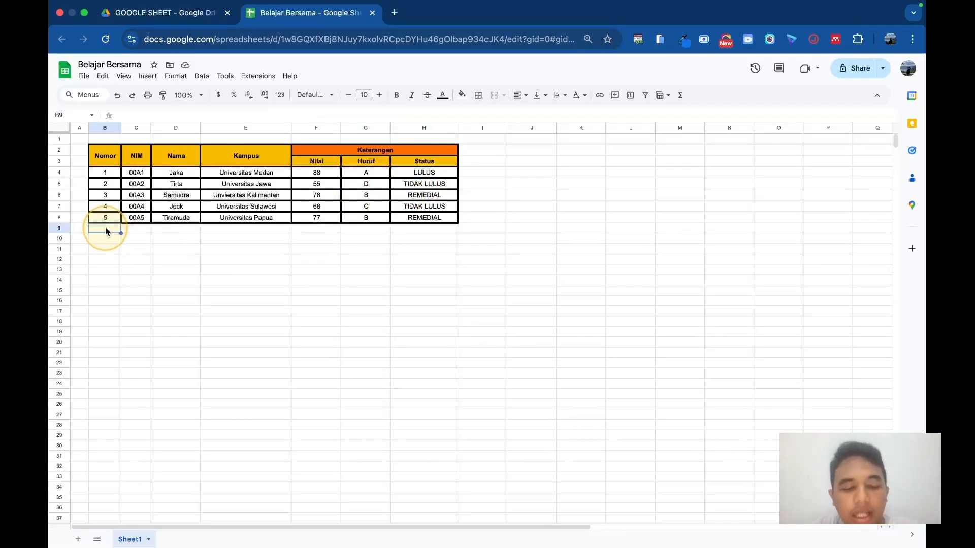
pyautogui.write('TOTAL NILAI')
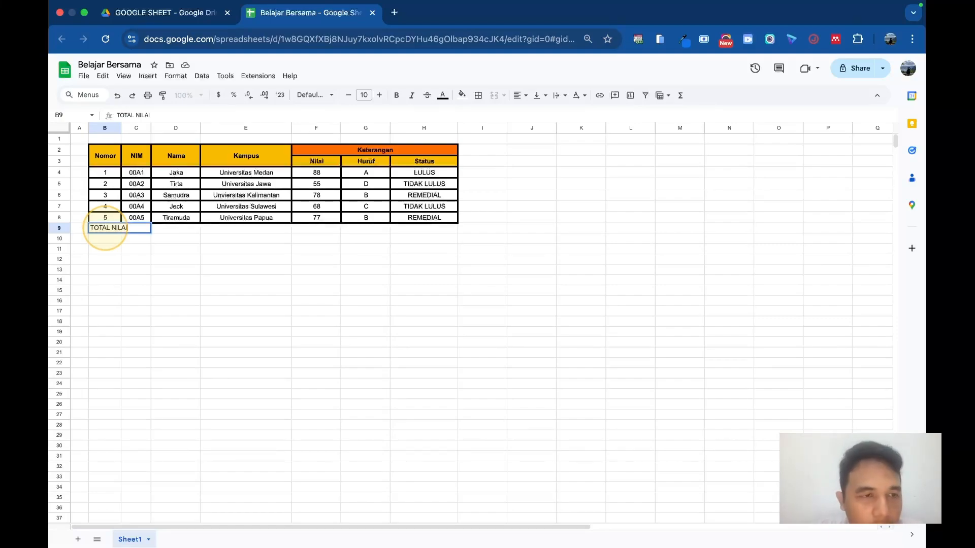
pyautogui.press('BackSpace')
pyautogui.press('BackSpace')
pyautogui.press('BackSpace')
pyautogui.press('BackSpace')
pyautogui.press('BackSpace')
pyautogui.press('BackSpace')
pyautogui.click(232, 229)
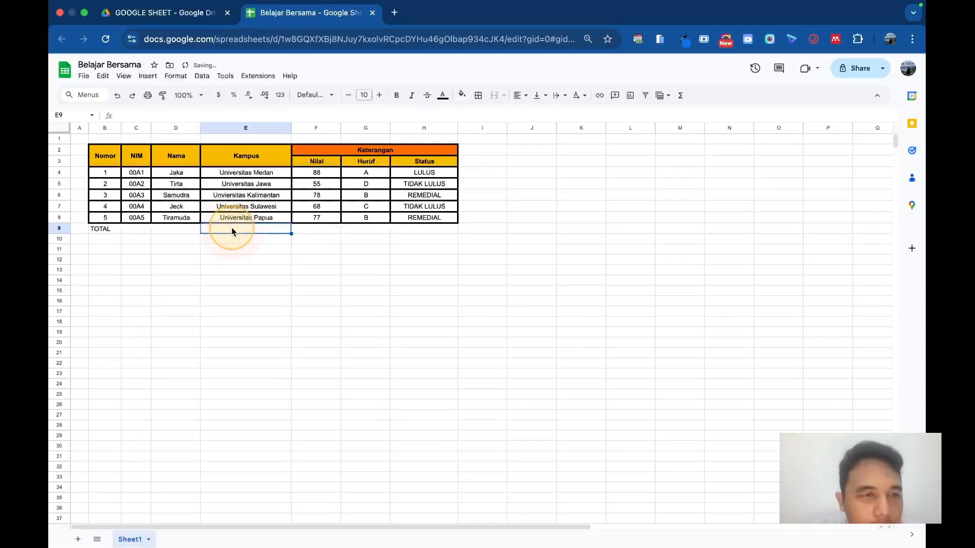
pyautogui.hotkey('ctrl', 'z')
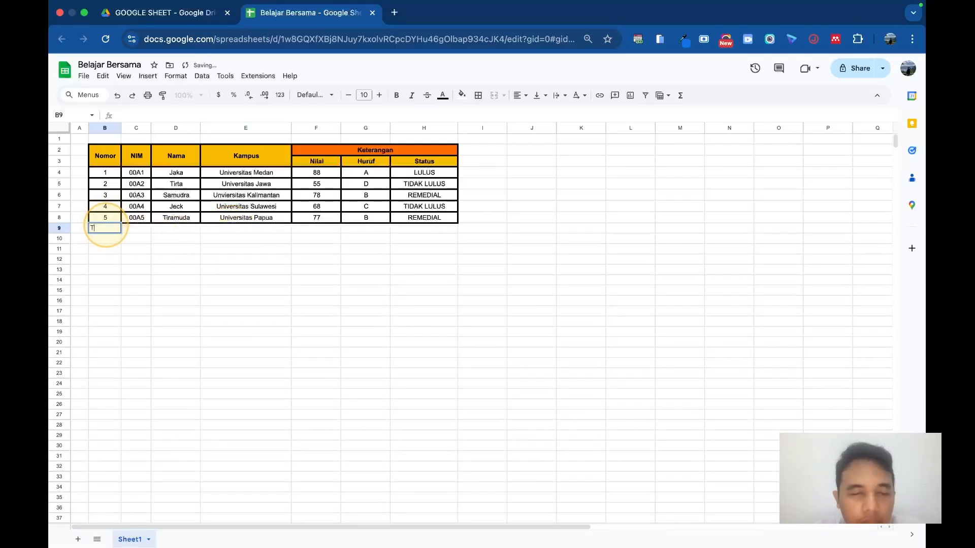
# Step: Enter the labels "Total Nilai", "Nilai Tertinggi" and "Nilai Terendah" in B9, B10 and B11 below the table
pyautogui.write('TOTAL N')
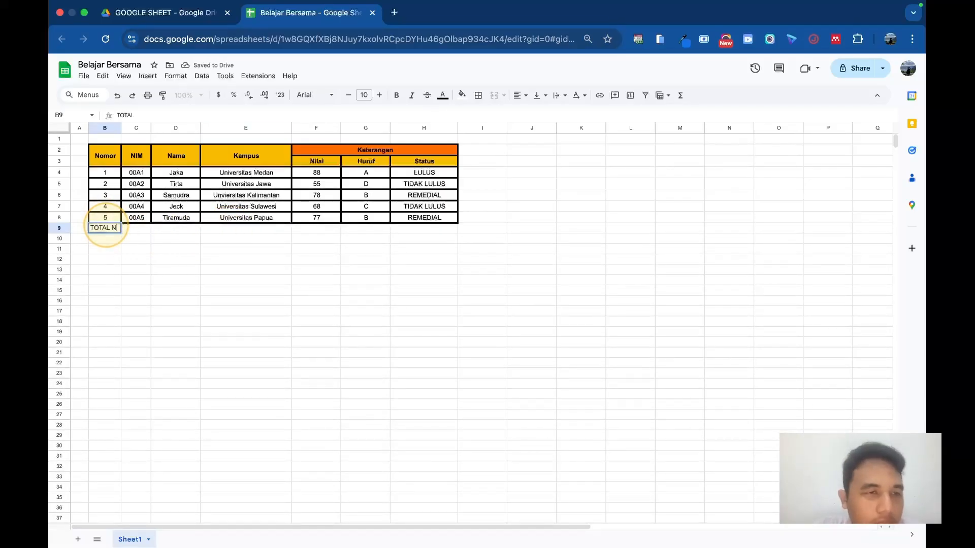
pyautogui.write('otal Nilai')
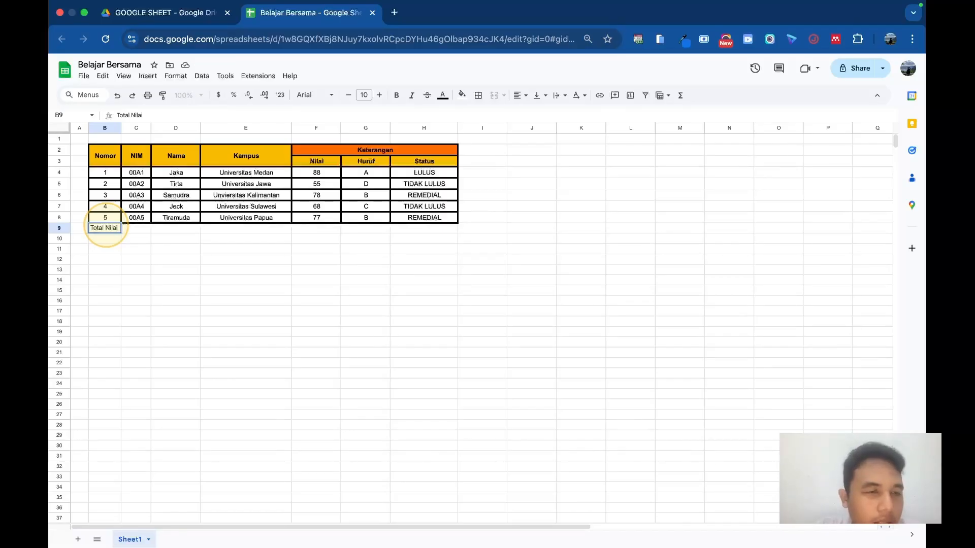
pyautogui.press('Return')
pyautogui.write('Nilai Tertinggi')
pyautogui.press('Return')
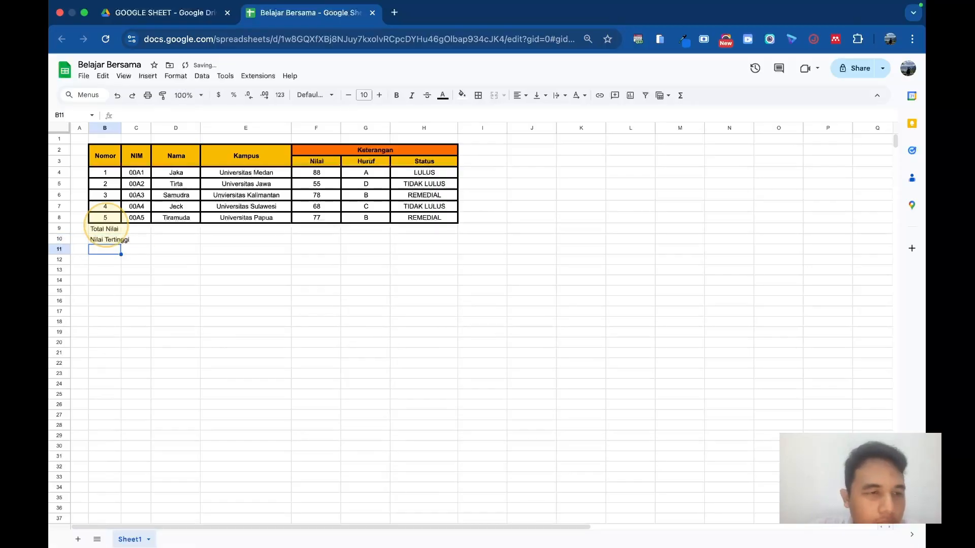
pyautogui.write('Nilai Tere')
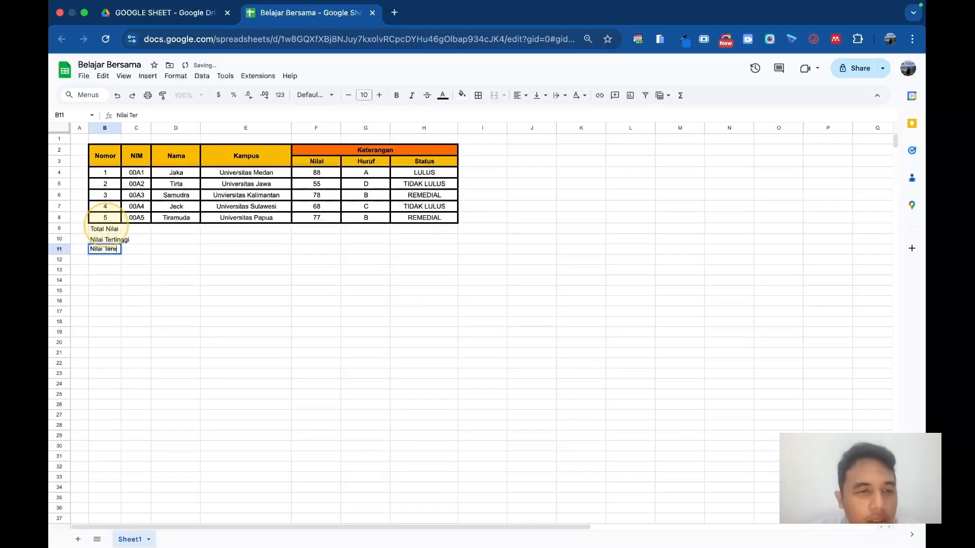
pyautogui.write('ndah')
pyautogui.press('Return')
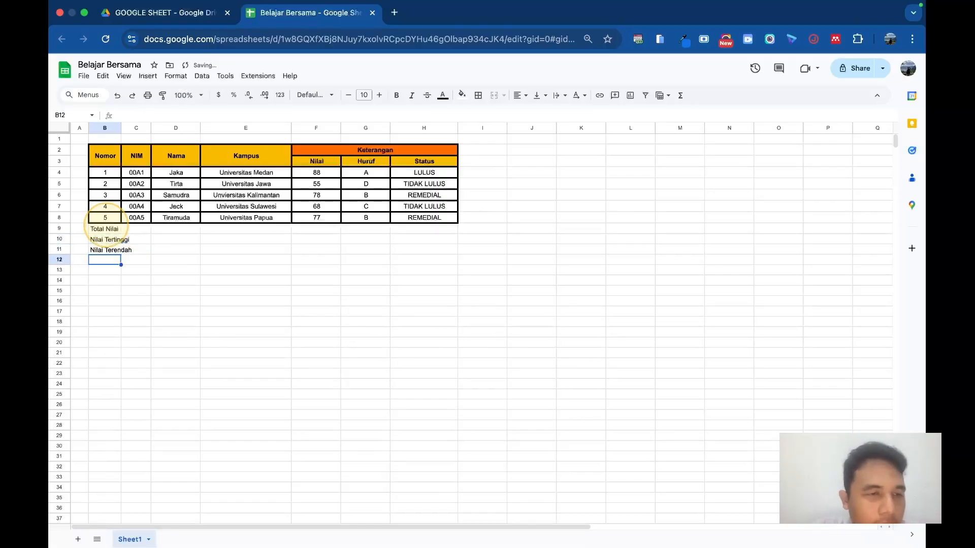
# Step: Merge columns B through E separately in rows 9, 10 and 11 so that each summary label has one wide cell
pyautogui.click(108, 231)
pyautogui.keyDown('shift'); pyautogui.click(275, 228); pyautogui.keyUp('shift')
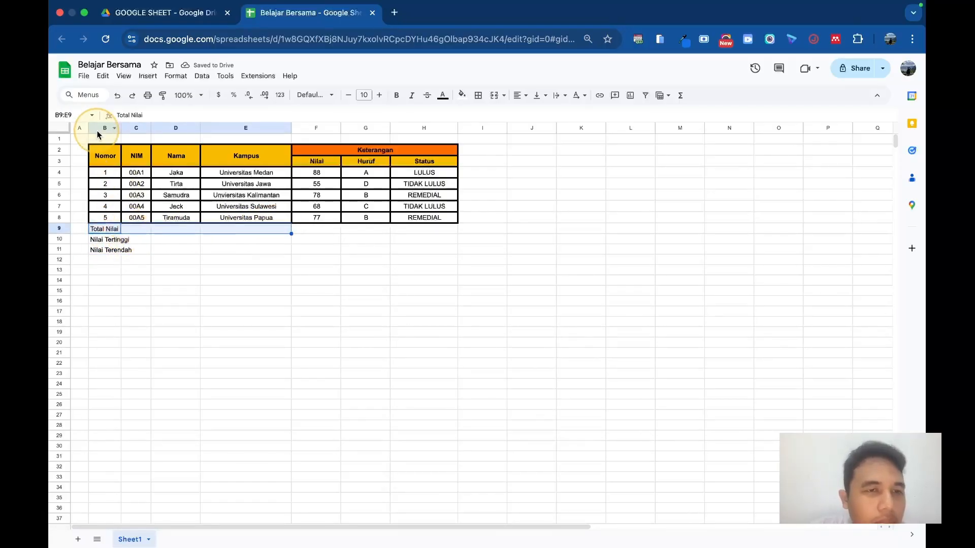
pyautogui.click(494, 96)
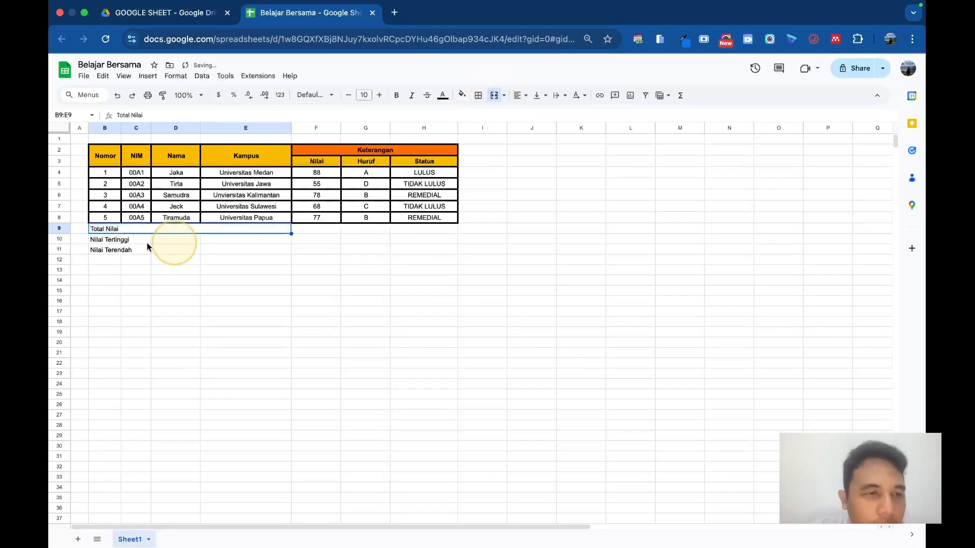
pyautogui.click(131, 241)
pyautogui.click(113, 240)
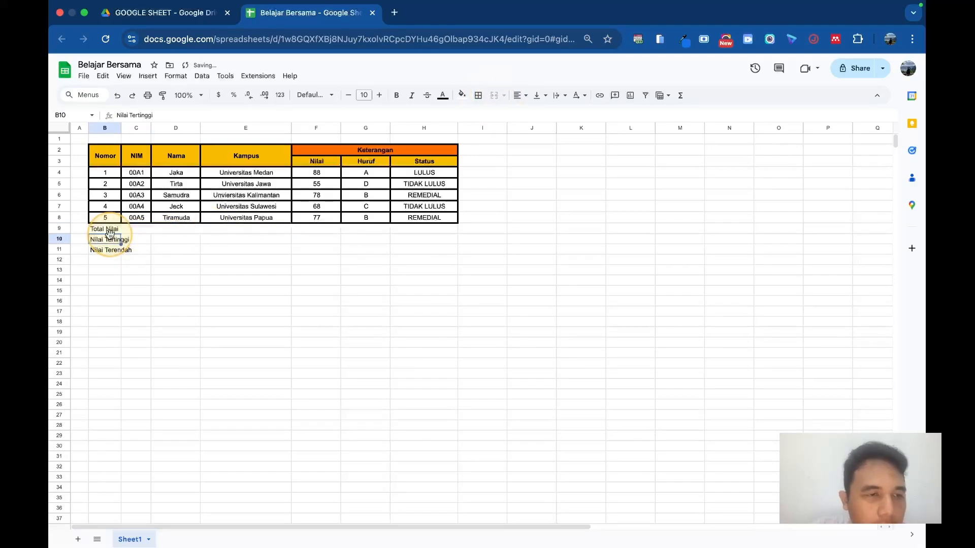
pyautogui.keyDown('shift'); pyautogui.click(282, 242); pyautogui.keyUp('shift')
pyautogui.click(494, 96)
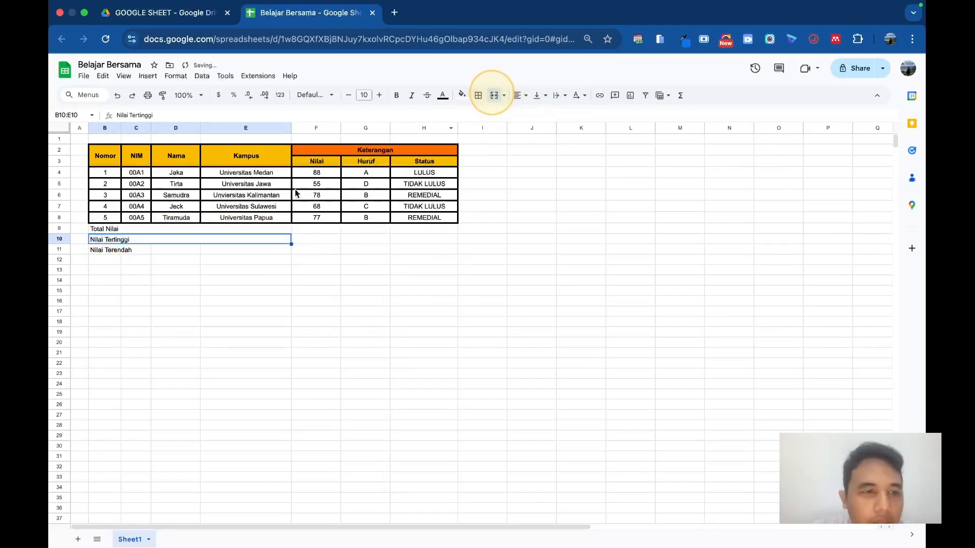
pyautogui.click(96, 251)
pyautogui.keyDown('shift'); pyautogui.click(256, 250); pyautogui.keyUp('shift')
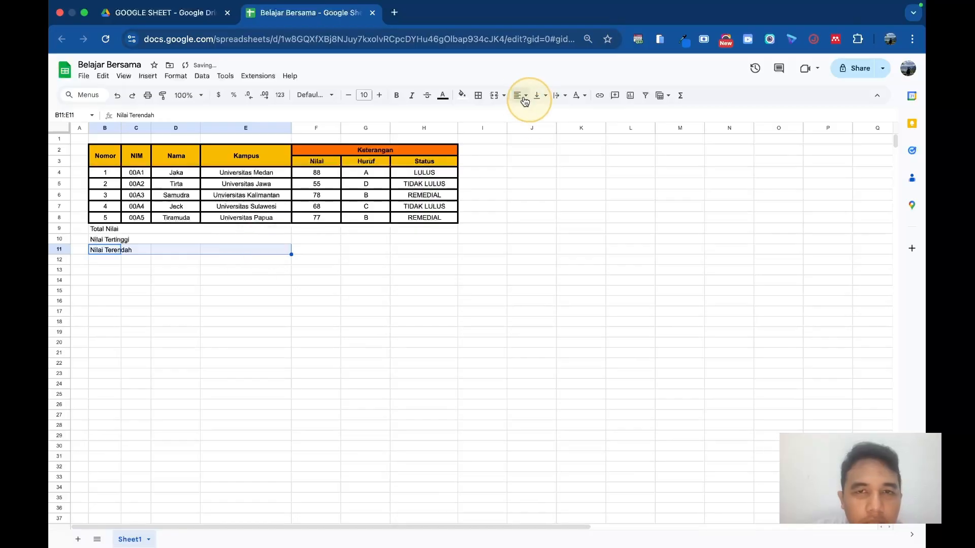
pyautogui.click(492, 97)
# Step: Apply all borders in a thick line style to the summary range B9:F11
pyautogui.click(114, 230)
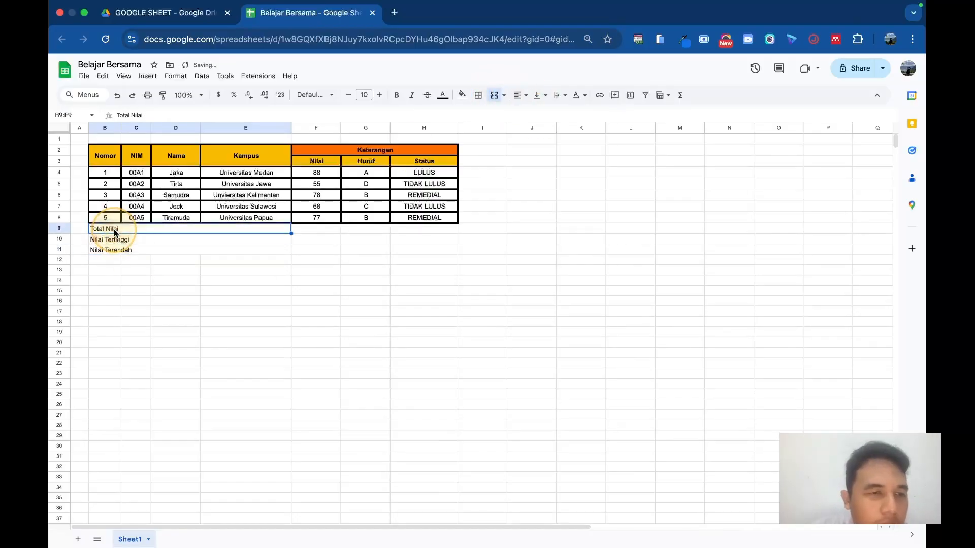
pyautogui.keyDown('shift'); pyautogui.click(323, 254); pyautogui.keyUp('shift')
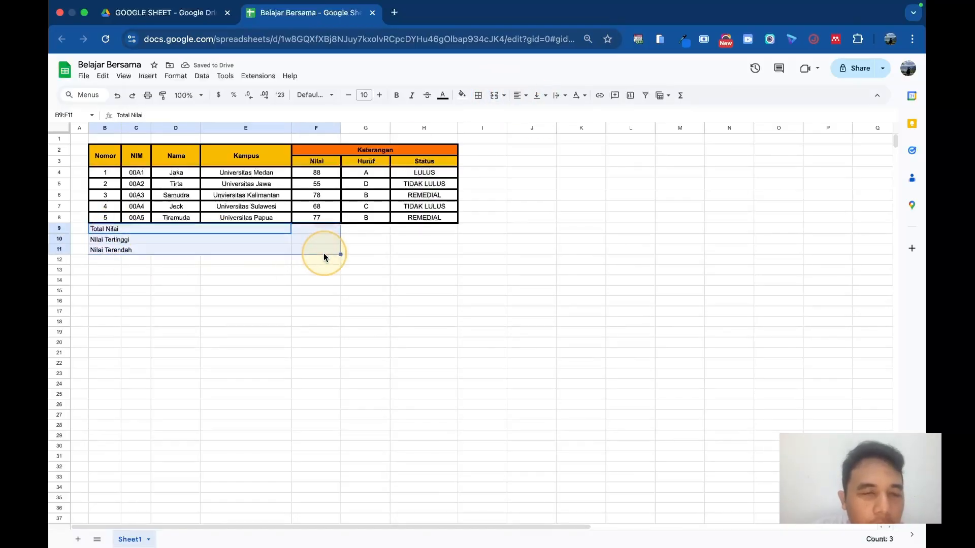
pyautogui.click(478, 96)
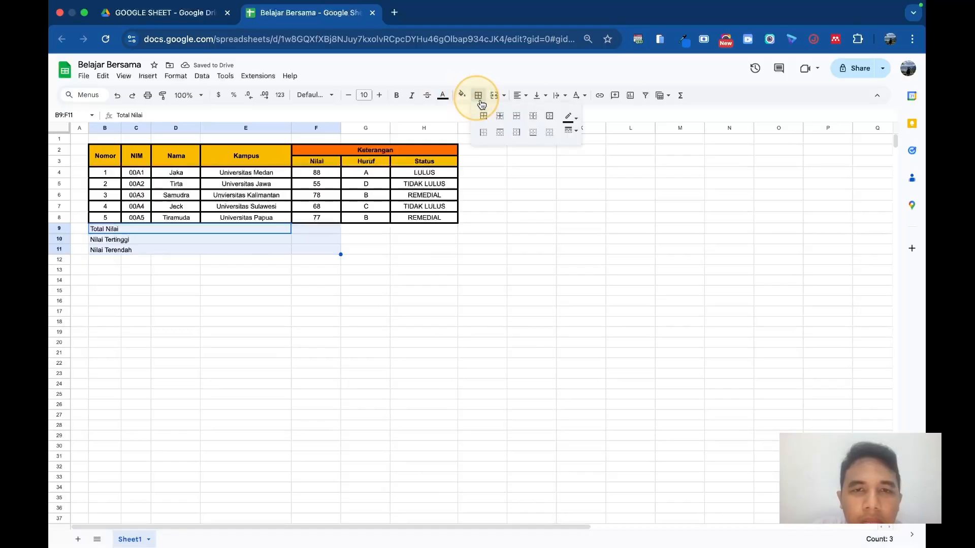
pyautogui.click(483, 117)
pyautogui.click(580, 133)
pyautogui.click(592, 169)
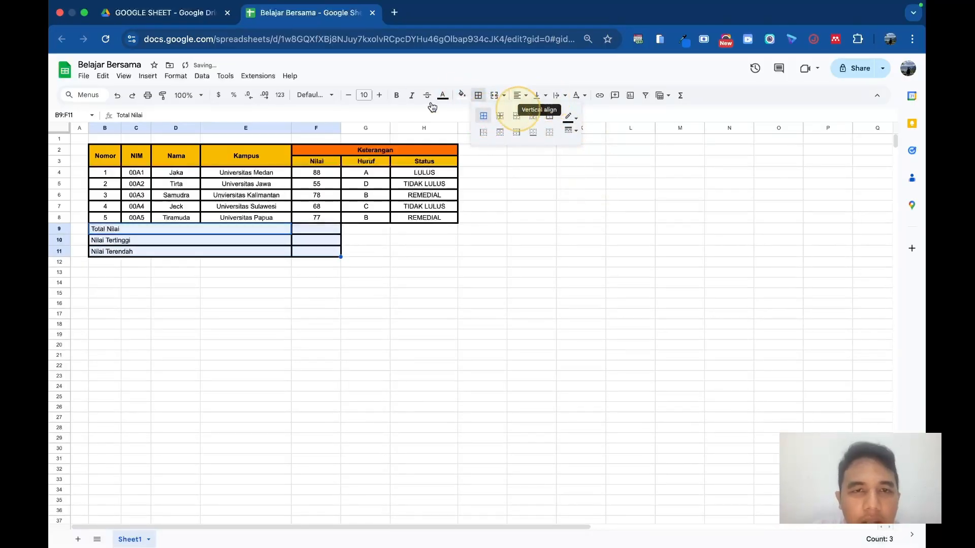
# Step: Make the summary range B9:F11 bold and centre it horizontally
pyautogui.click(396, 96)
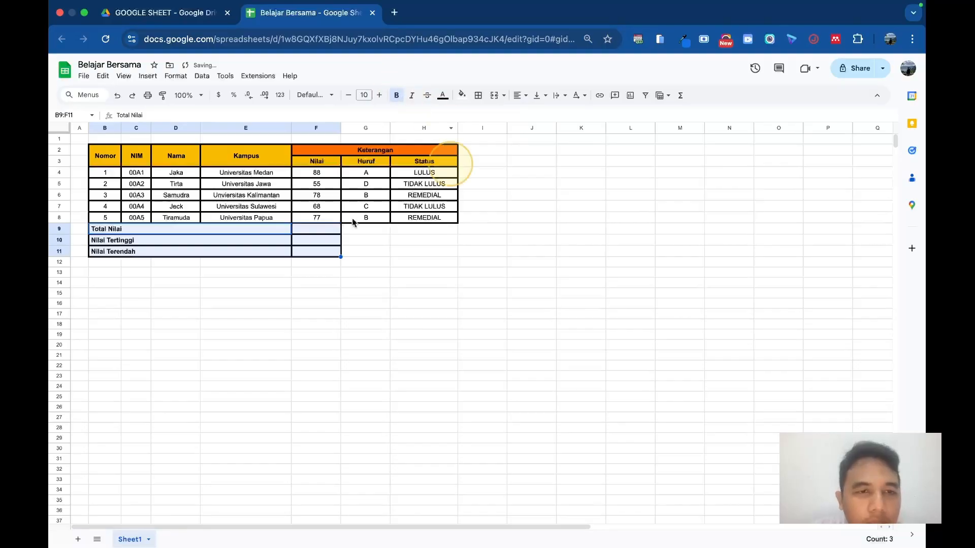
pyautogui.click(520, 95)
pyautogui.click(533, 112)
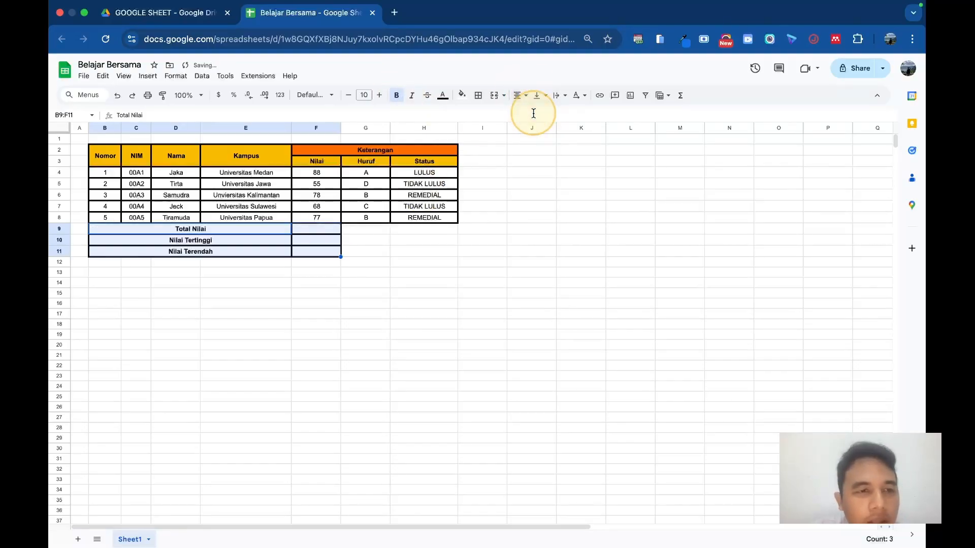
# Step: Align the contents of the summary range B9:F11 vertically to the middle
pyautogui.click(559, 96)
pyautogui.click(576, 114)
pyautogui.click(539, 95)
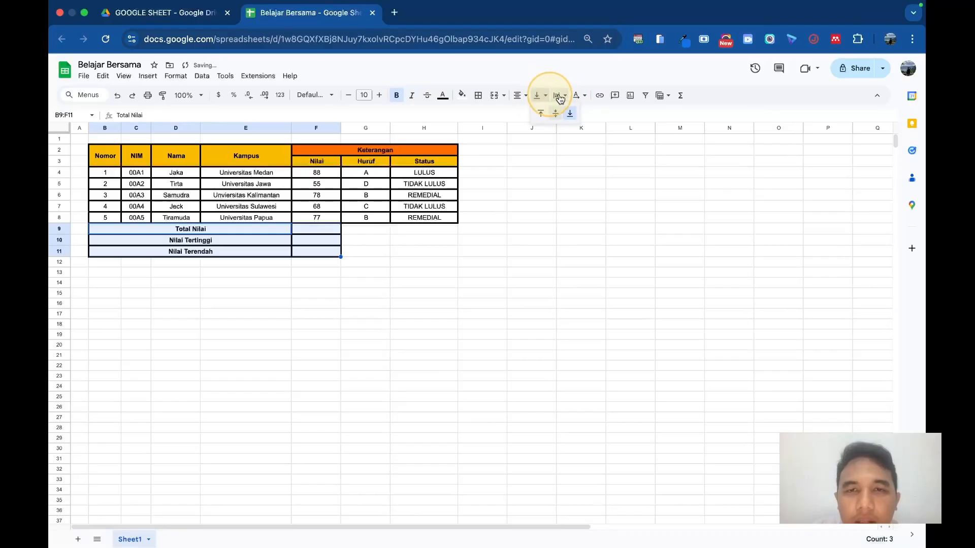
pyautogui.click(557, 96)
pyautogui.click(561, 113)
pyautogui.click(540, 97)
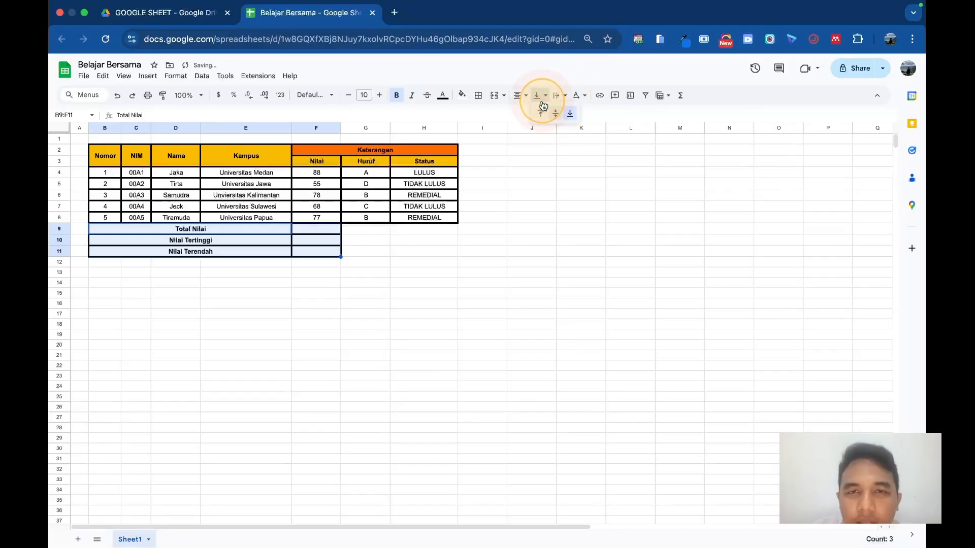
pyautogui.click(556, 113)
pyautogui.click(311, 294)
# Step: Fill the summary label cells B9:E11 with the header yellow and the value cells F9:F11 with orange
pyautogui.moveTo(187, 229); pyautogui.dragTo(190, 253)
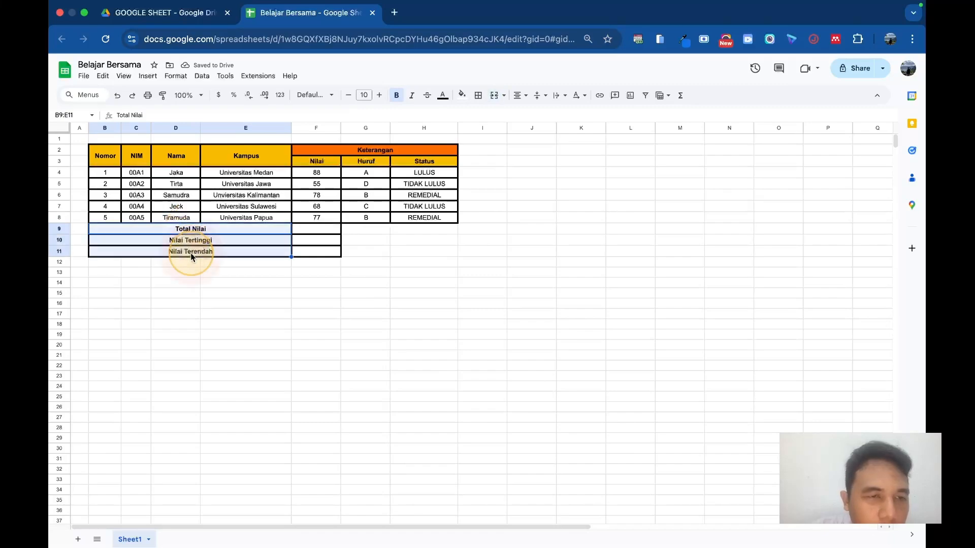
pyautogui.click(462, 96)
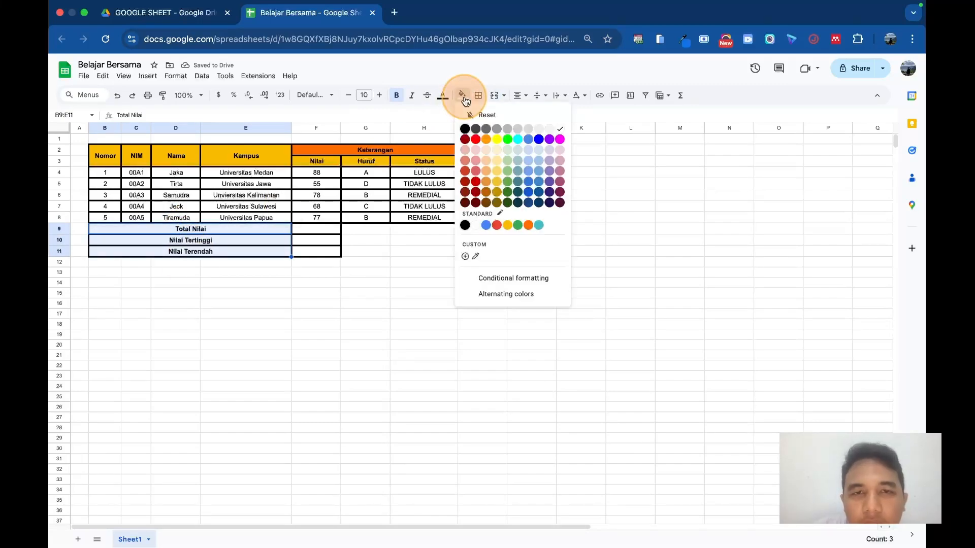
pyautogui.click(507, 225)
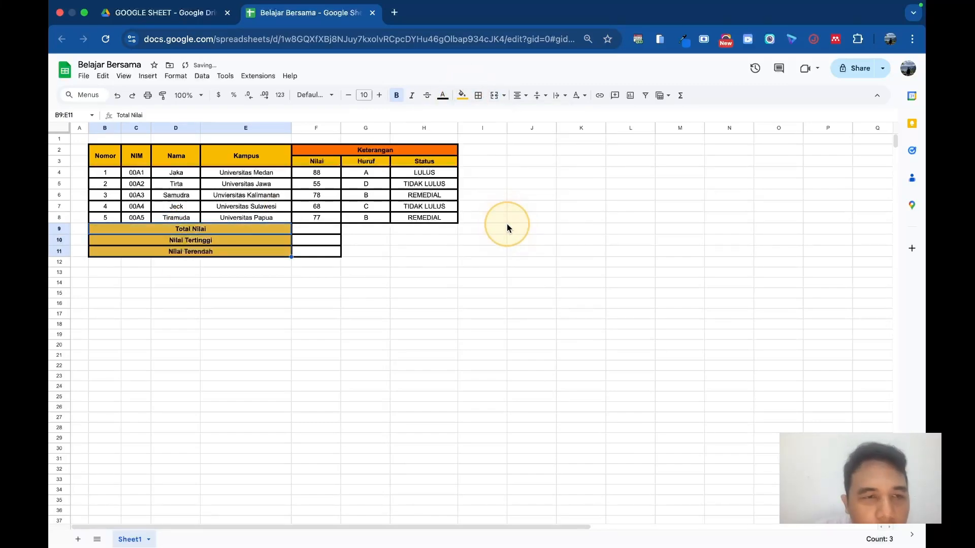
pyautogui.click(393, 242)
pyautogui.click(318, 227)
pyautogui.moveTo(319, 227); pyautogui.dragTo(326, 253)
pyautogui.click(464, 96)
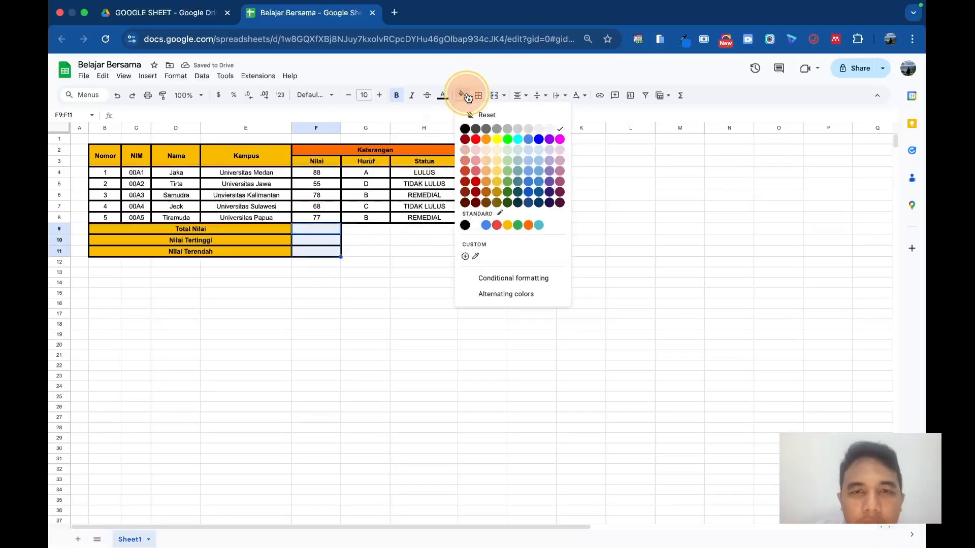
pyautogui.click(528, 224)
# Step: Calculate the total Nilai in F9 with =SUM(F4:F8)
pyautogui.click(326, 231)
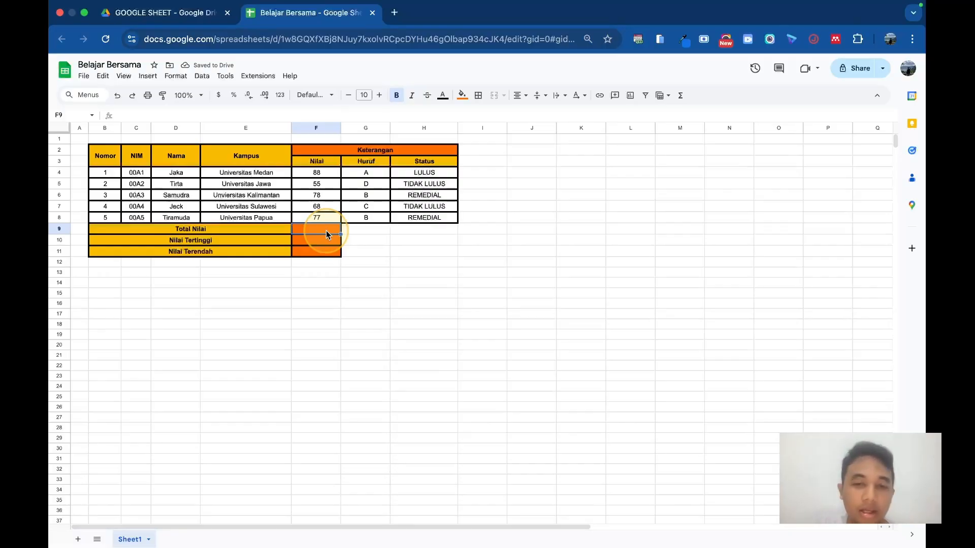
pyautogui.write('=sum')
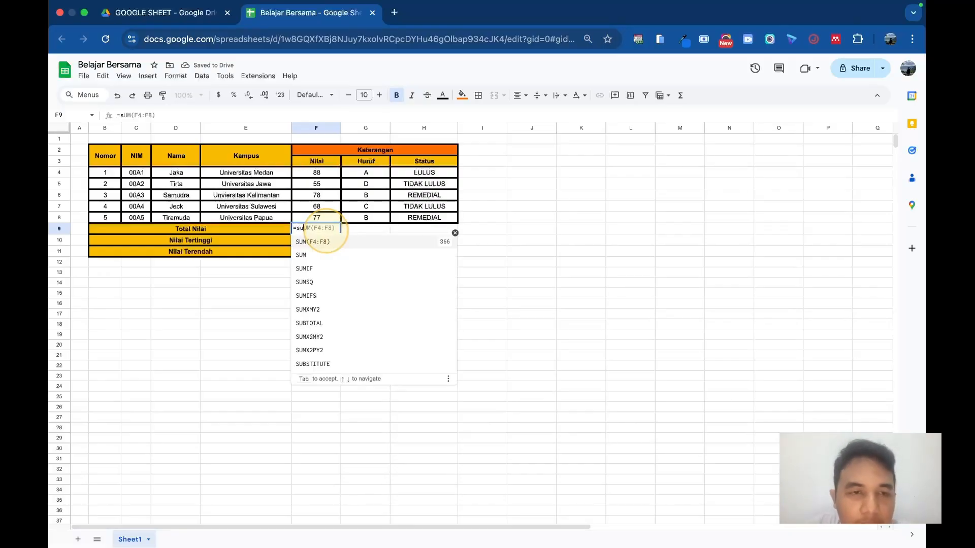
pyautogui.write('(')
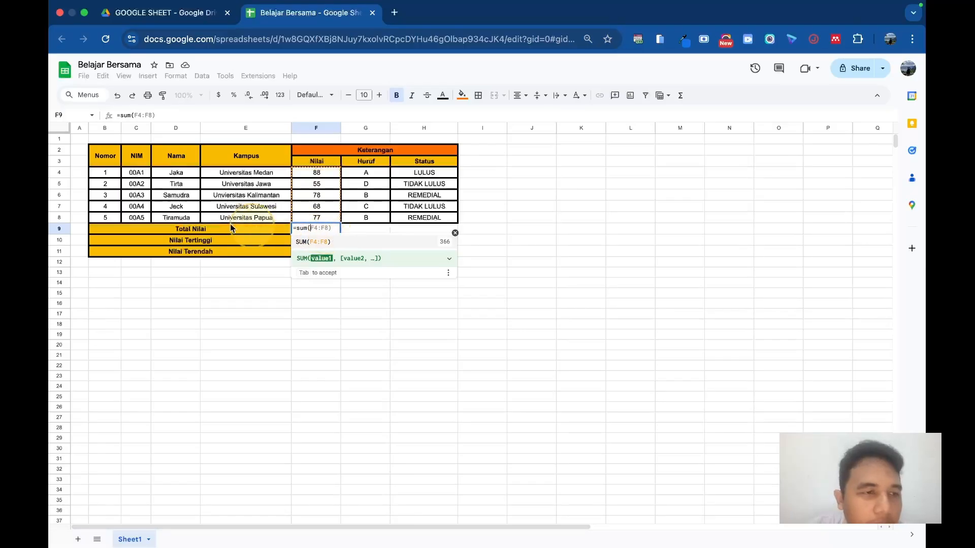
pyautogui.press('Tab')
pyautogui.press('Return')
# Step: Enter =MAX(F4:F8) in F10 for the highest Nilai and =MIN(F4:F8) in F11 for the lowest
pyautogui.write('=max(')
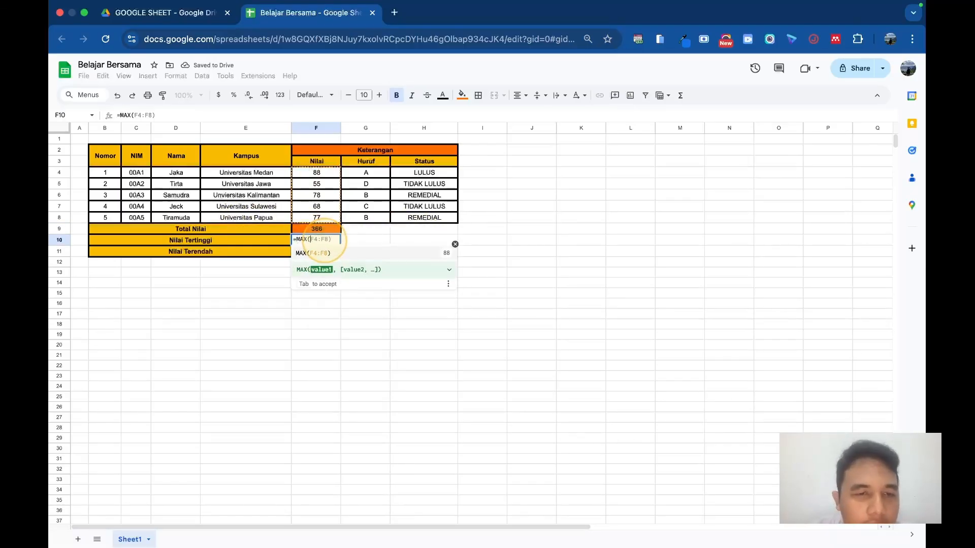
pyautogui.press('Tab')
pyautogui.click(321, 250)
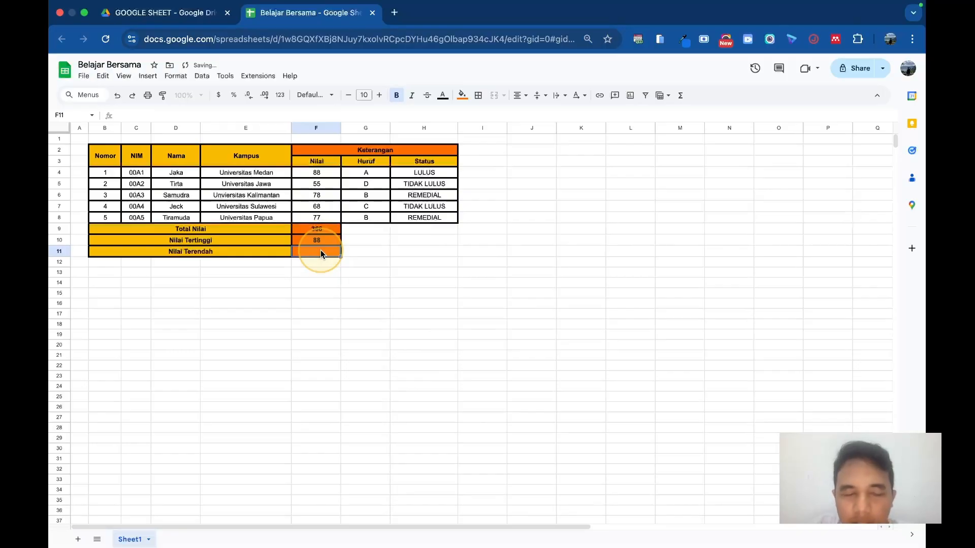
pyautogui.write('=min')
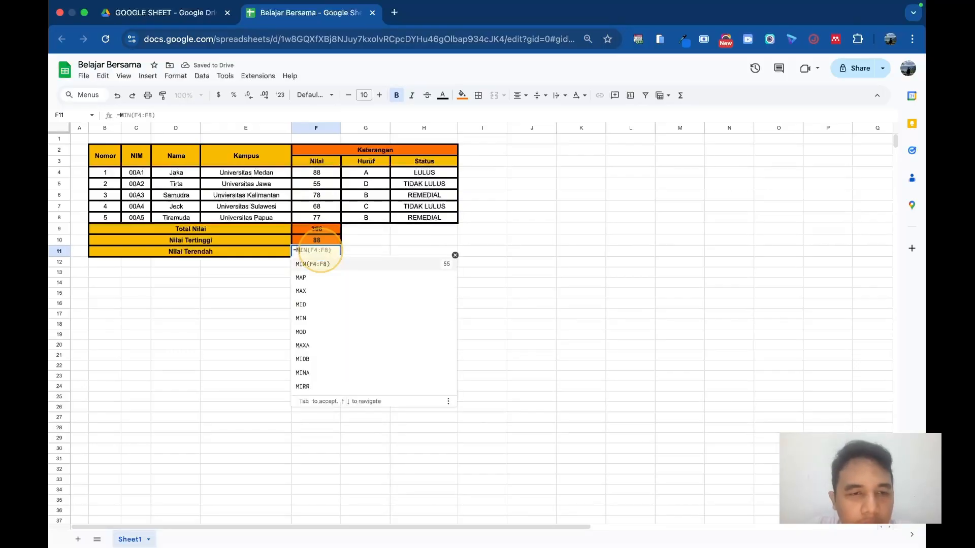
pyautogui.press('Tab')
pyautogui.click(398, 271)
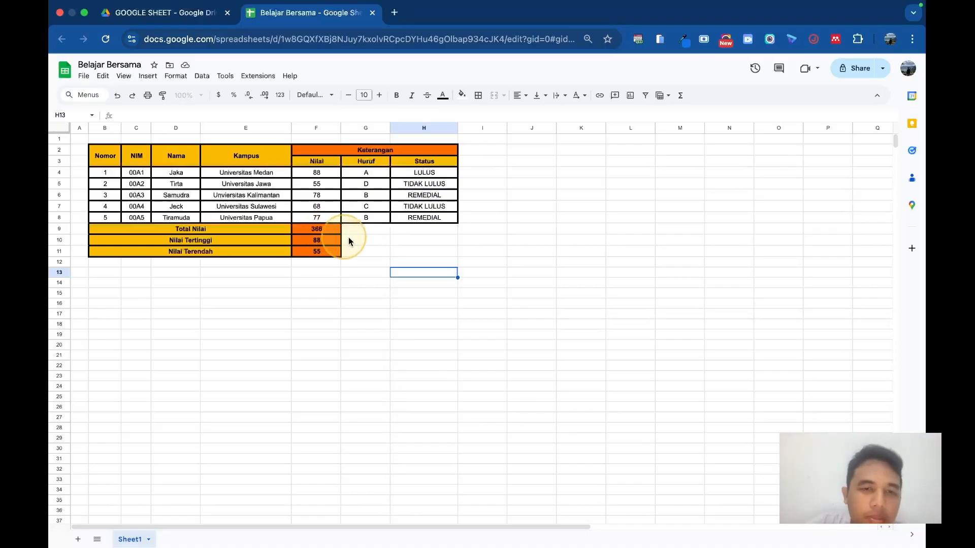
pyautogui.click(364, 240)
pyautogui.click(392, 274)
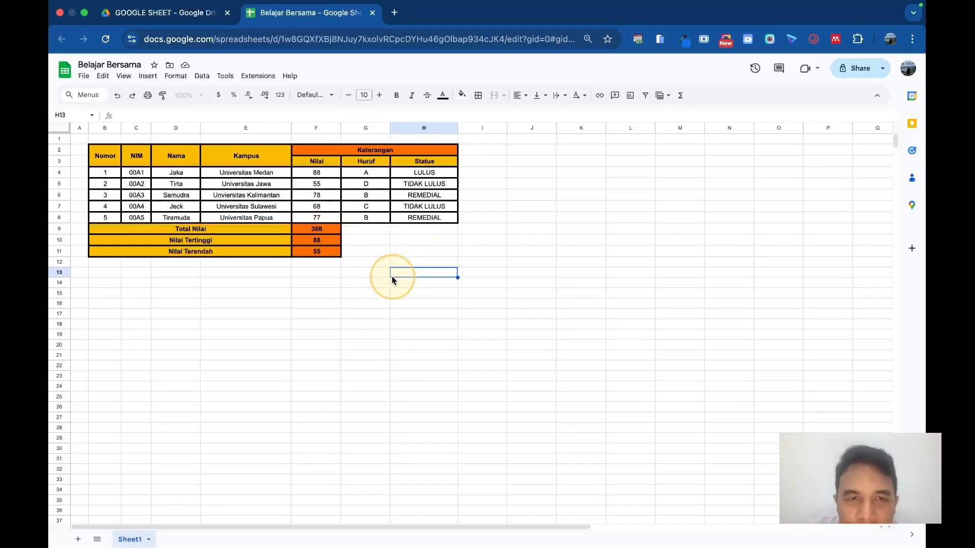
# Step: Enter the header "Pendidikan" in I2 with the subheaders "Check" in I3 and "Akhir" in J3
pyautogui.click(479, 155)
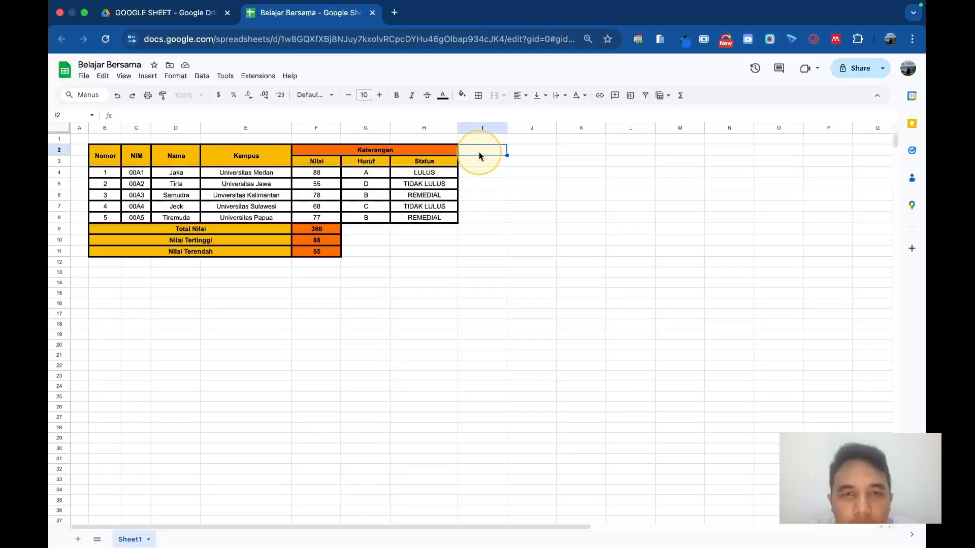
pyautogui.write('Pendidikan')
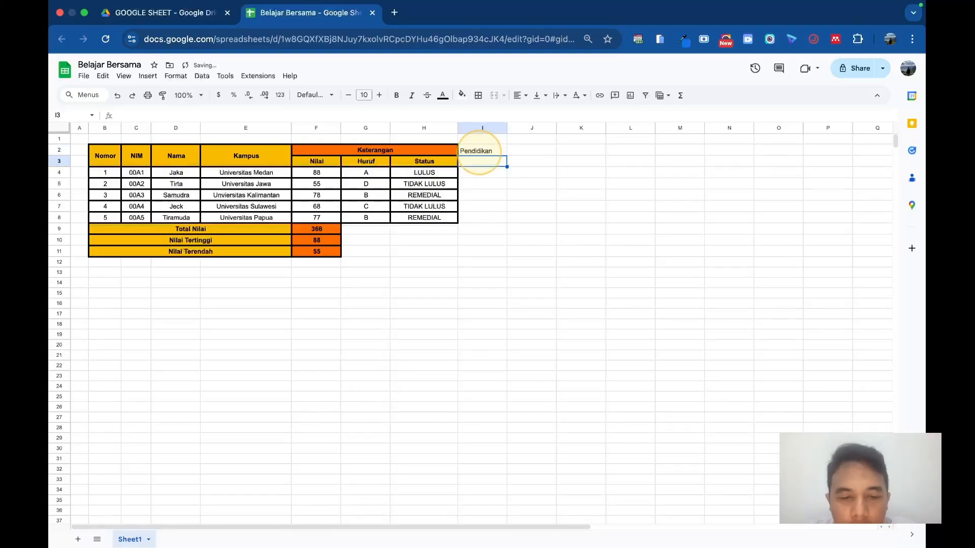
pyautogui.write('Check')
pyautogui.press('Tab')
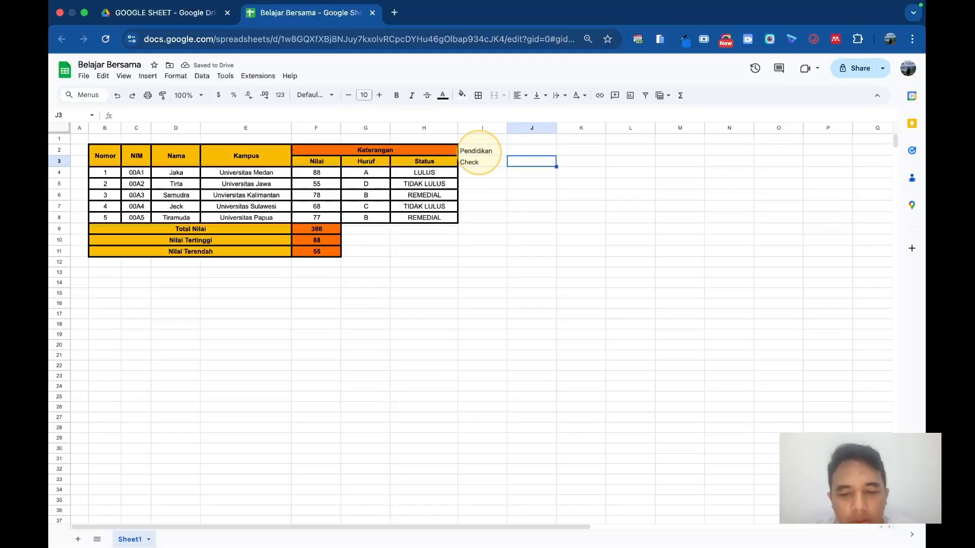
pyautogui.write('Ak')
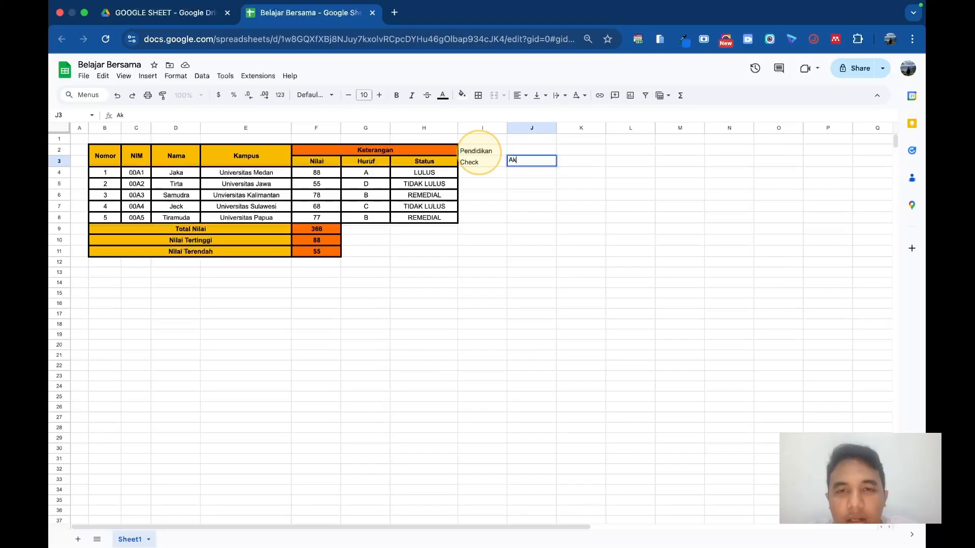
pyautogui.write('hir')
# Step: Centre the new header cells I2:J3 horizontally and apply all borders in a thick line style
pyautogui.moveTo(480, 151); pyautogui.dragTo(522, 165)
pyautogui.click(519, 95)
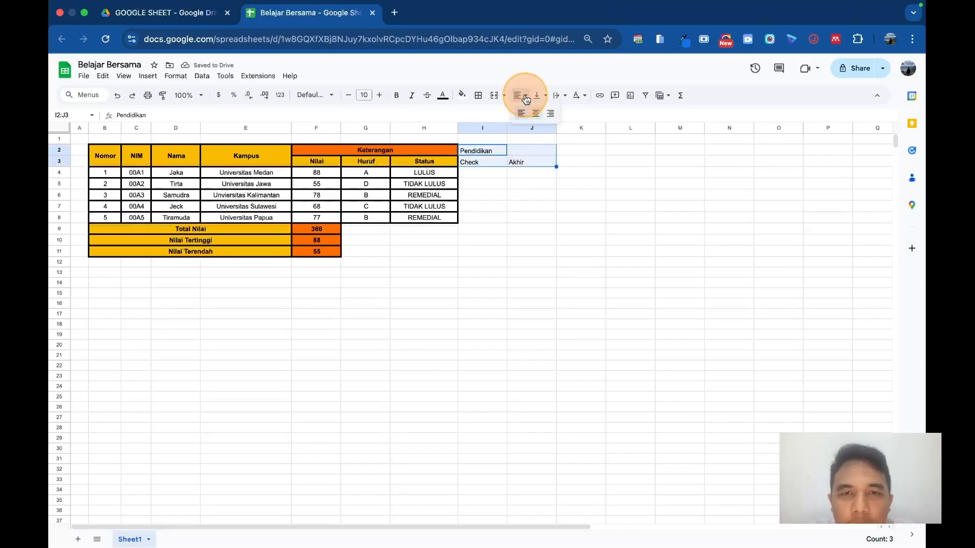
pyautogui.click(532, 110)
pyautogui.click(478, 97)
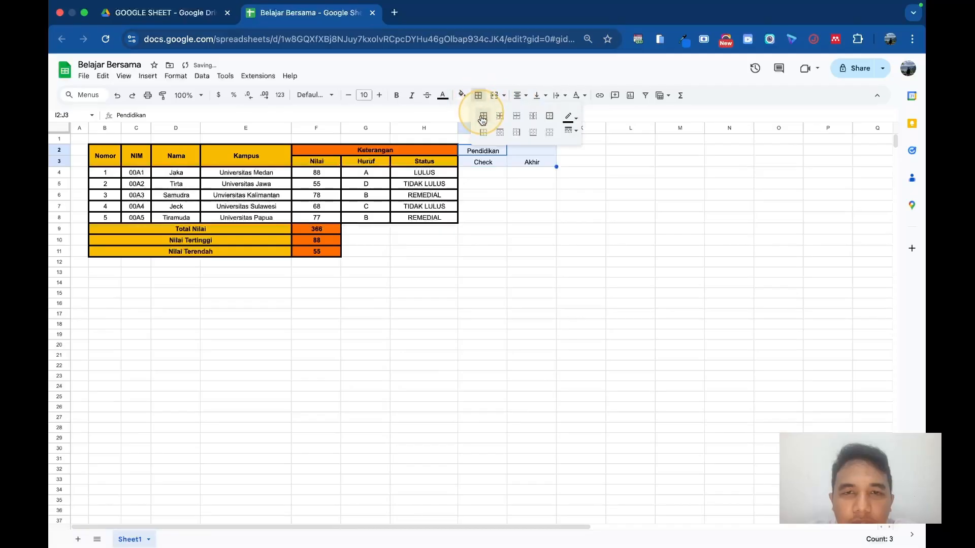
pyautogui.click(482, 117)
pyautogui.click(569, 130)
pyautogui.click(591, 170)
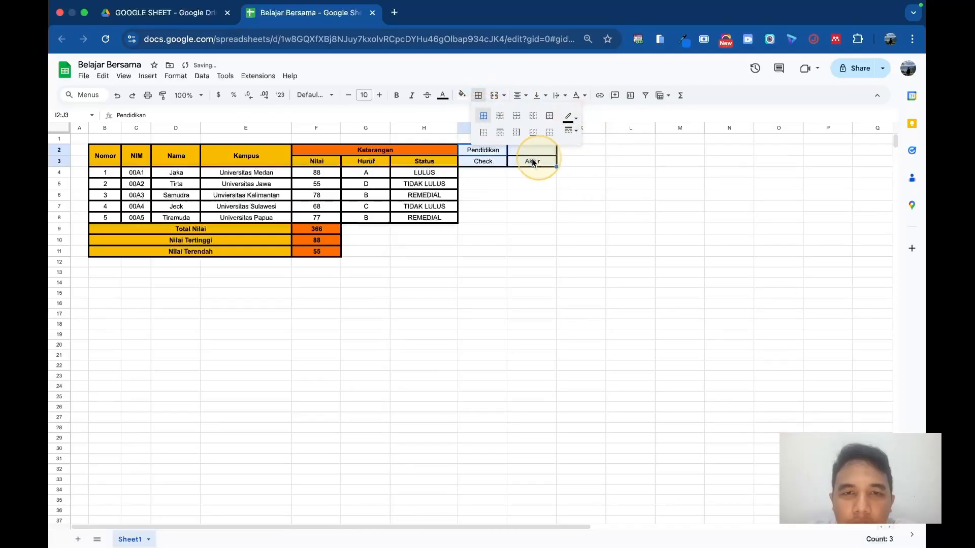
# Step: Make the header cells I2:J3 bold and align them vertically to the middle
pyautogui.click(396, 95)
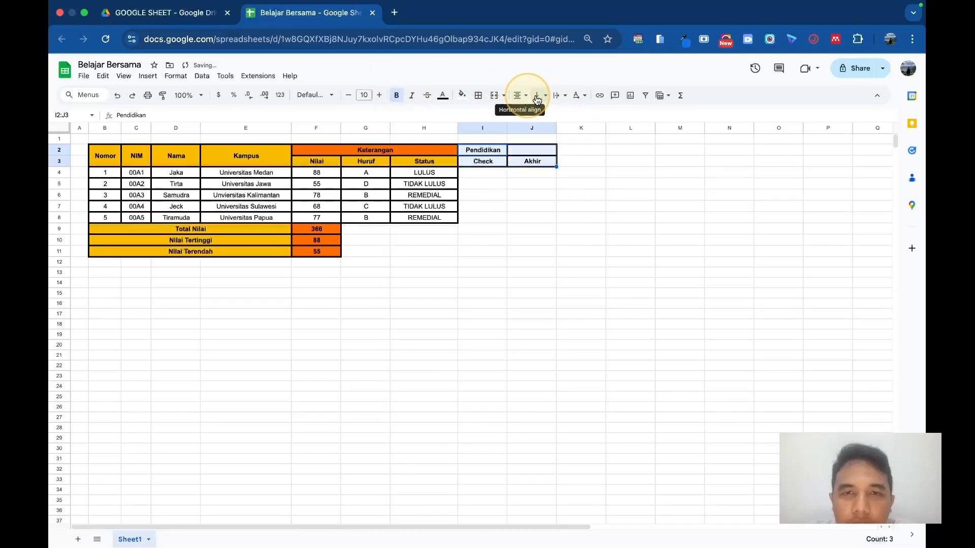
pyautogui.click(539, 96)
pyautogui.click(555, 113)
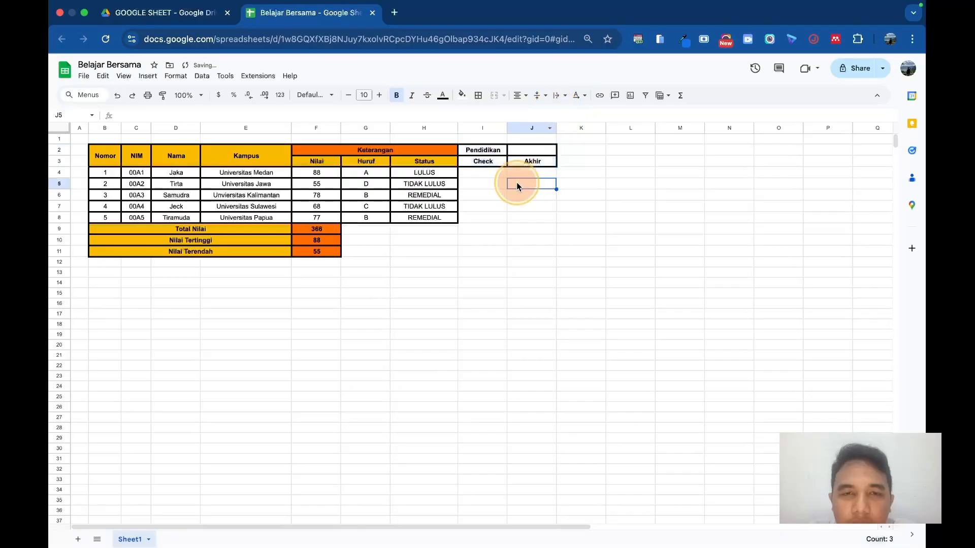
# Step: Merge I2:J2 into one Pendidikan header cell and fill it with orange
pyautogui.moveTo(485, 150); pyautogui.dragTo(528, 150)
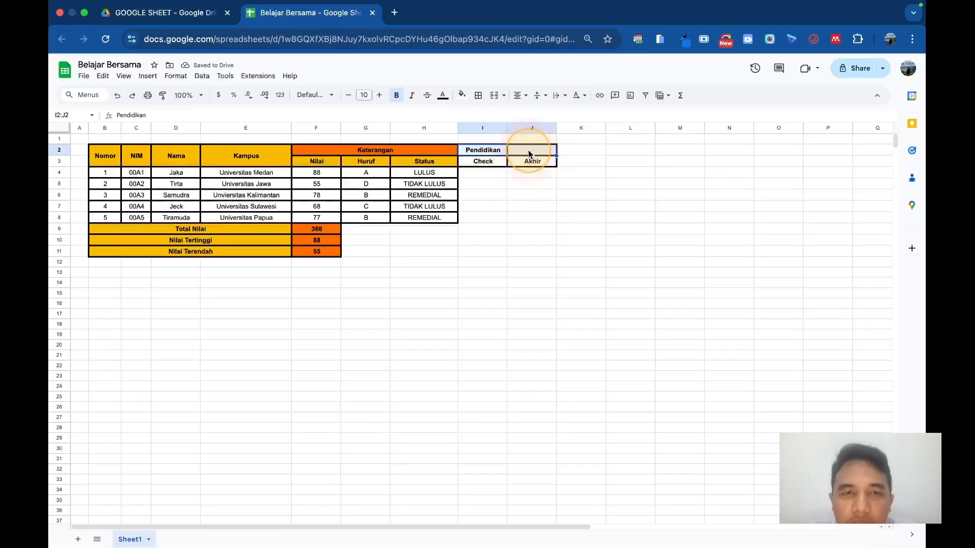
pyautogui.click(494, 95)
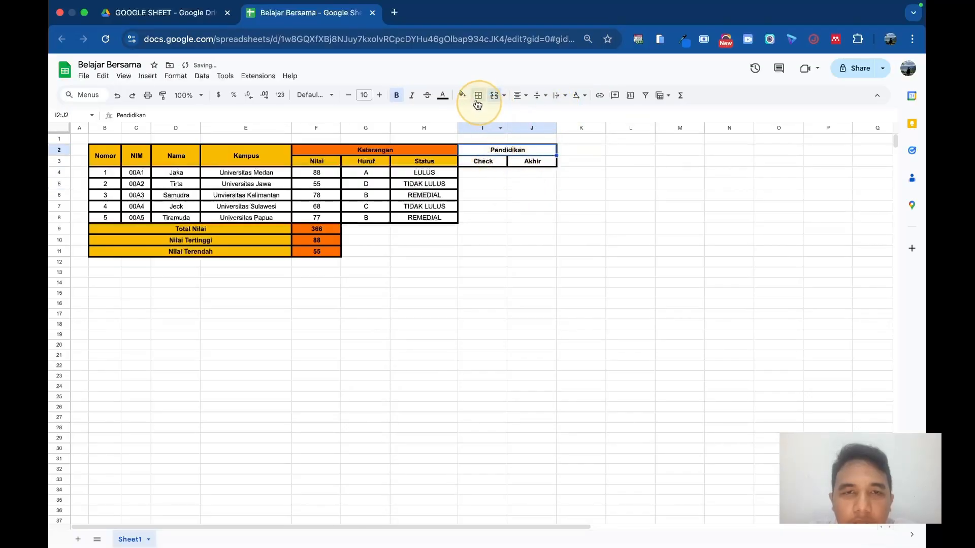
pyautogui.click(462, 95)
pyautogui.click(528, 226)
# Step: Fill the Check and Akhir subheader cells I3:J3 with the header yellow
pyautogui.moveTo(489, 161); pyautogui.dragTo(518, 160)
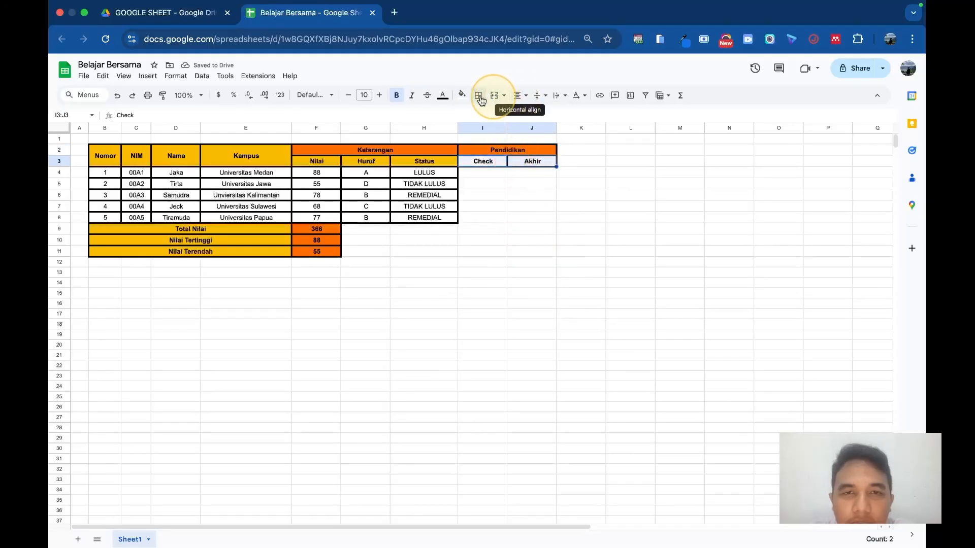
pyautogui.click(462, 95)
pyautogui.click(506, 225)
pyautogui.click(519, 223)
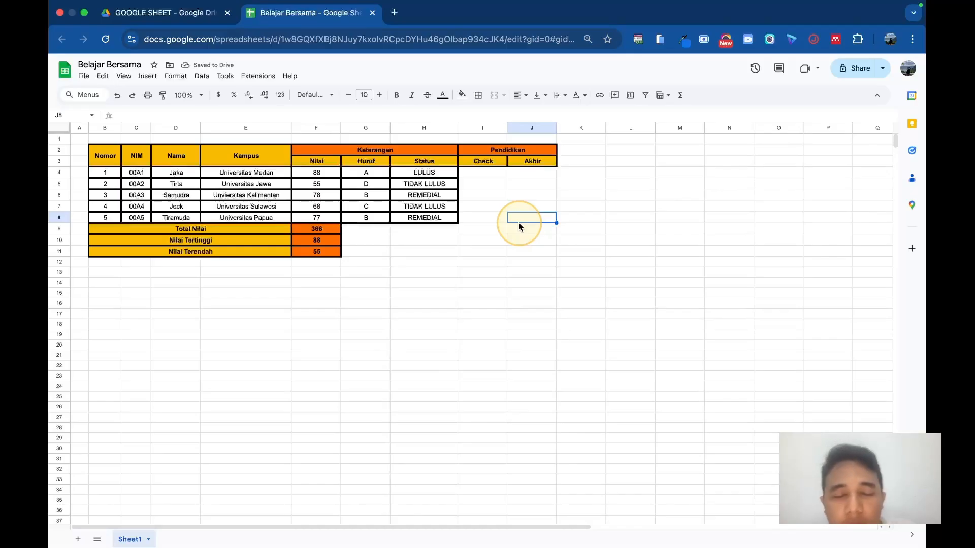
# Step: Insert a checkbox in cell I4 under the Check header
pyautogui.click(482, 174)
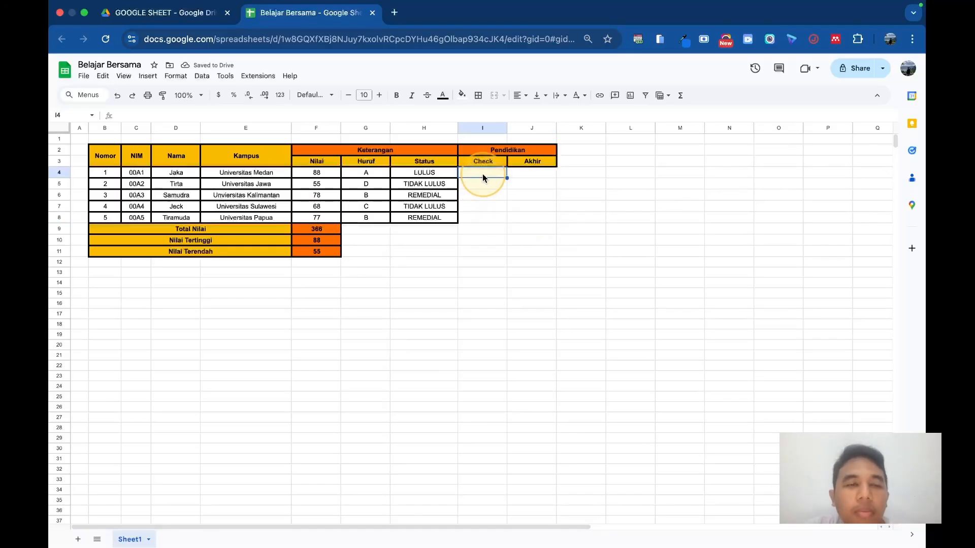
pyautogui.click(148, 77)
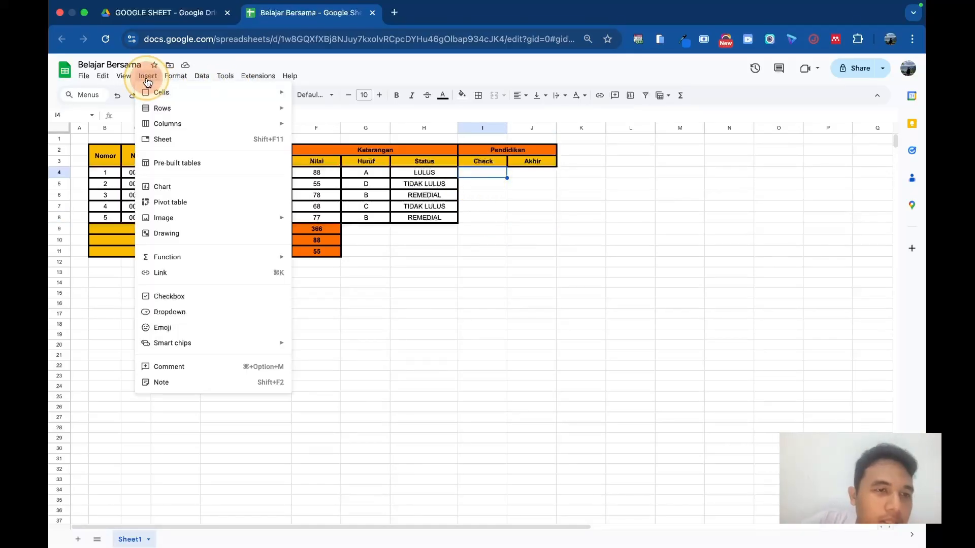
pyautogui.click(189, 297)
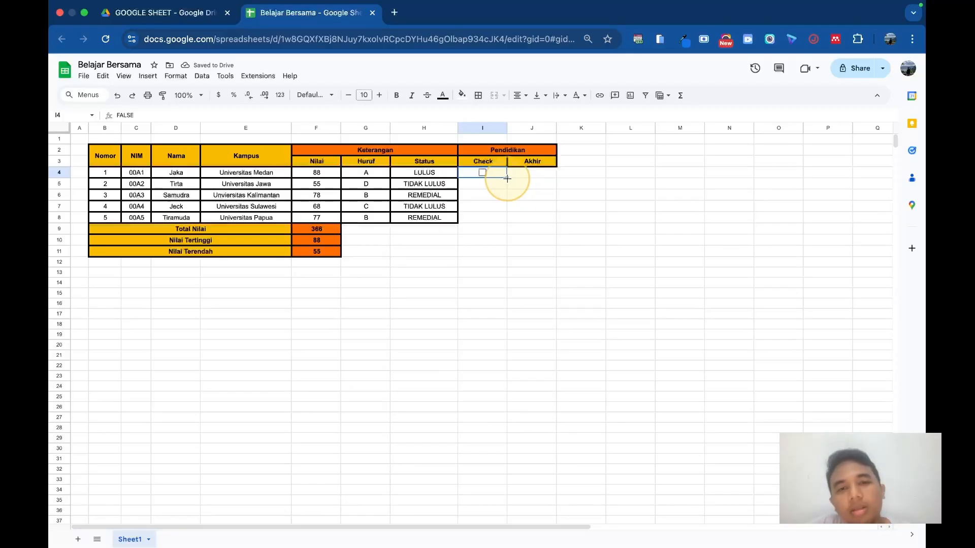
# Step: Enter =if(H4="LULUS",TRUE,FALSE) in checkbox cell I4 and fill it down to I8
pyautogui.doubleClick(499, 175)
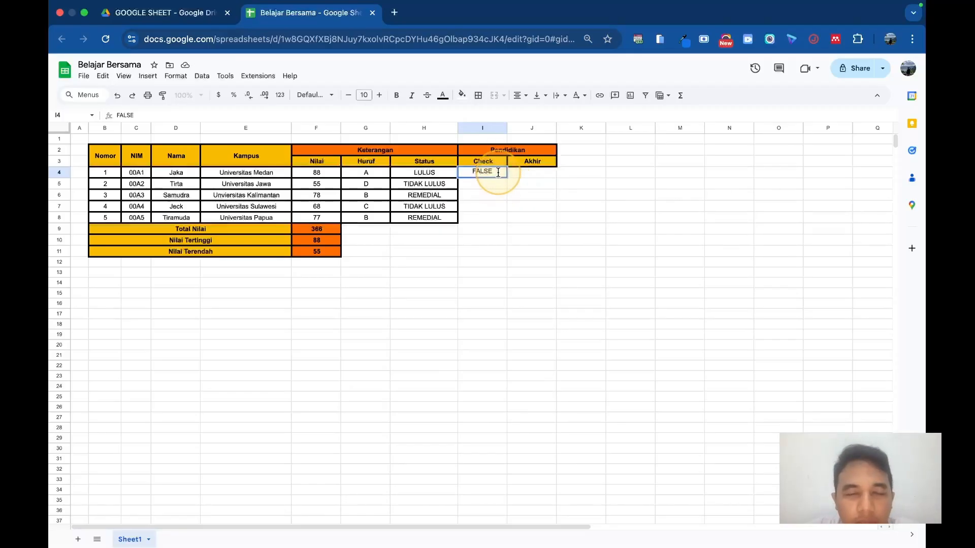
pyautogui.doubleClick(163, 115)
pyautogui.press('BackSpace')
pyautogui.write('=')
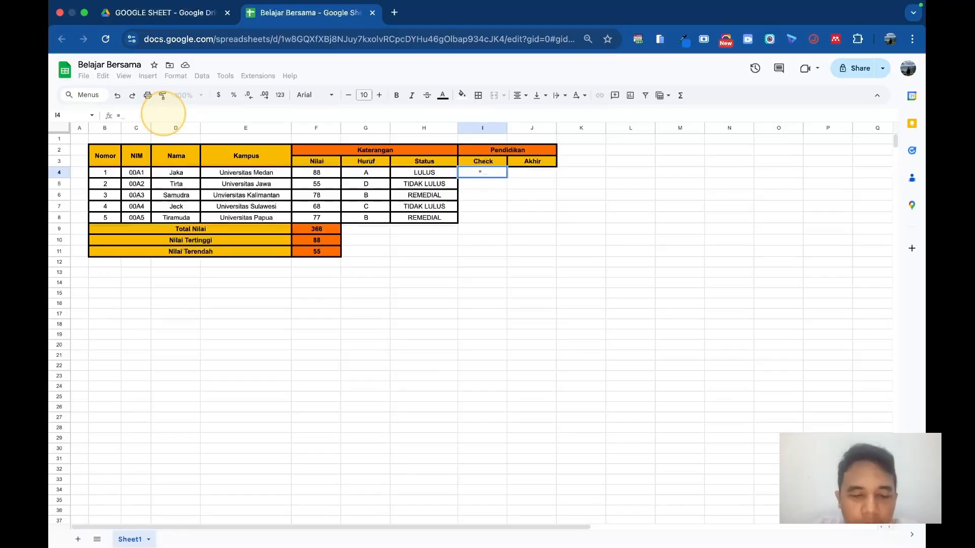
pyautogui.write('if(')
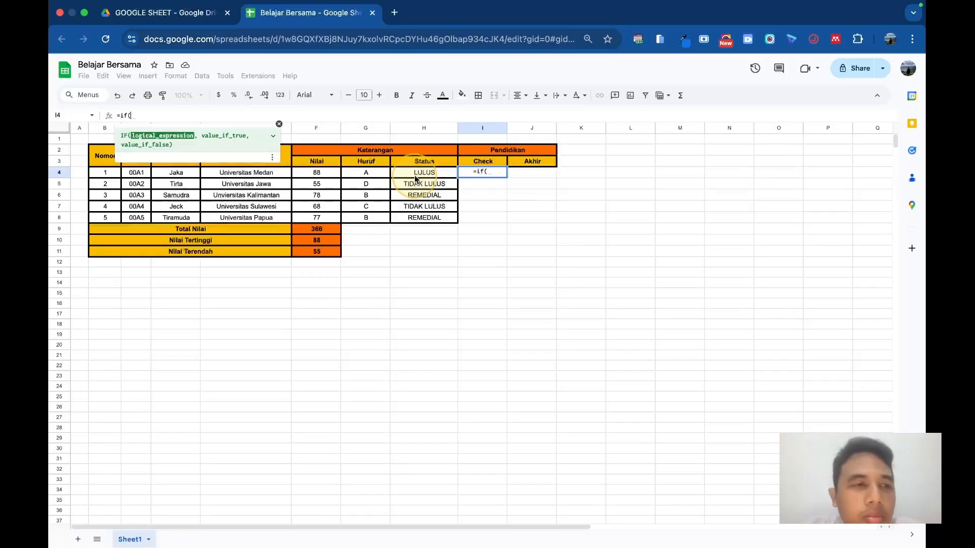
pyautogui.click(415, 175)
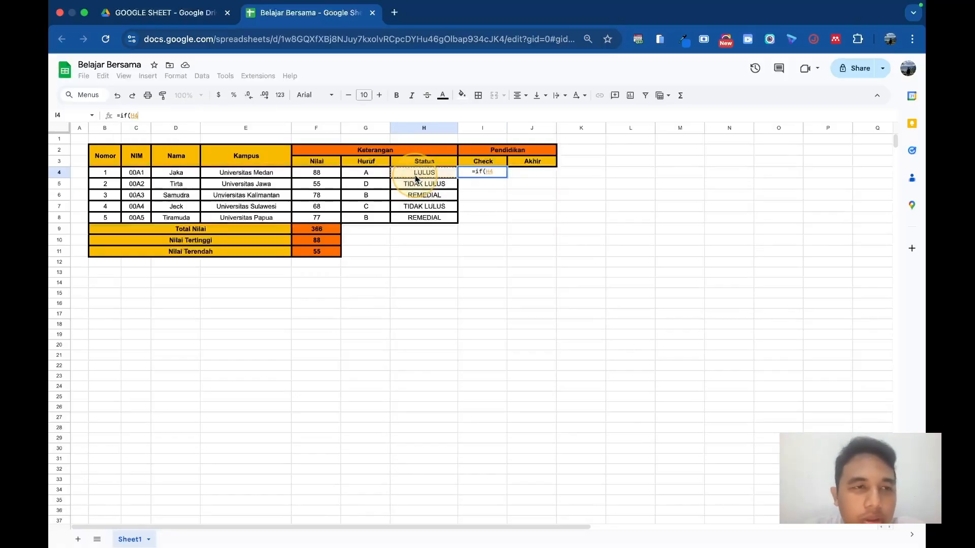
pyautogui.write('="LULUS"')
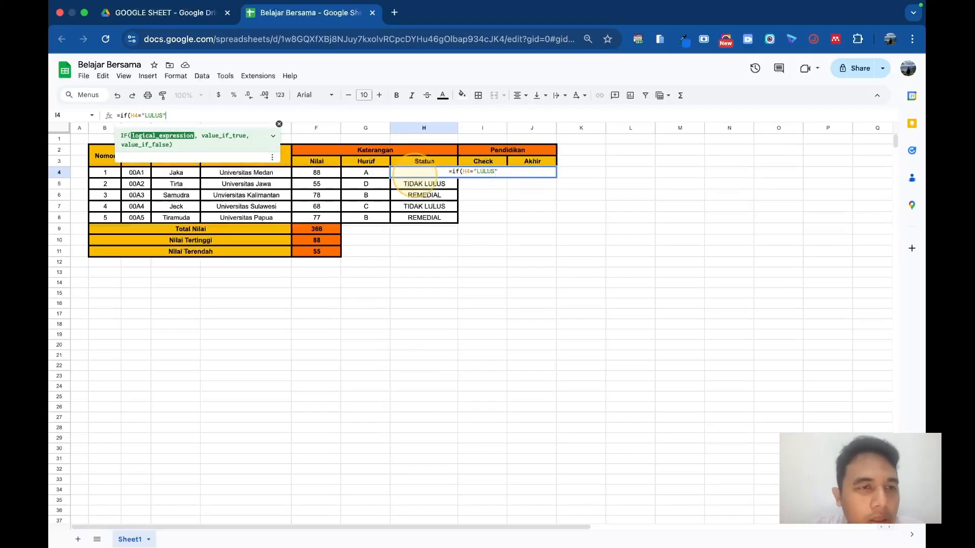
pyautogui.write(',TRUE')
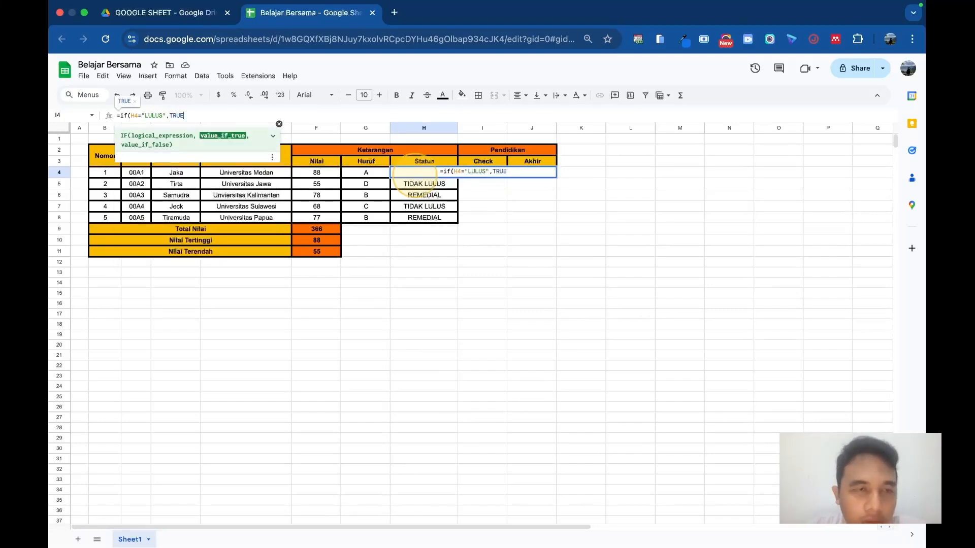
pyautogui.write(',FALSE)')
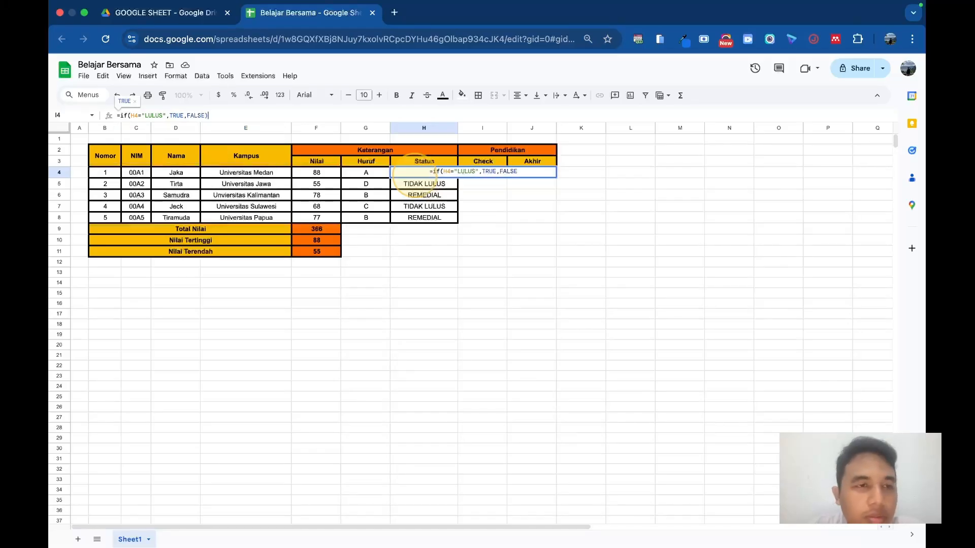
pyautogui.press('Return')
pyautogui.click(503, 174)
pyautogui.moveTo(505, 176); pyautogui.dragTo(507, 221)
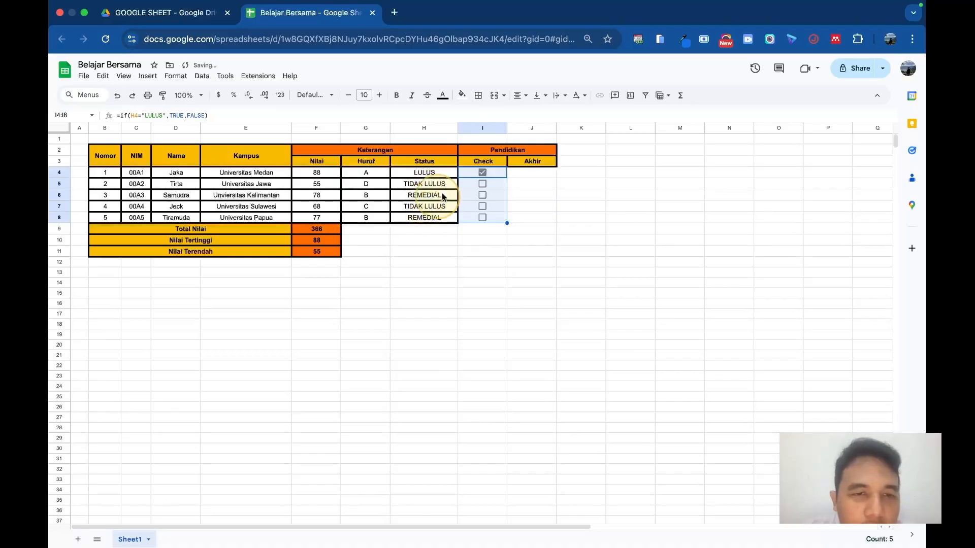
# Step: Set the Nilai in F8 to 90 and narrow the Check column I
pyautogui.doubleClick(326, 218)
pyautogui.press('BackSpace')
pyautogui.press('BackSpace')
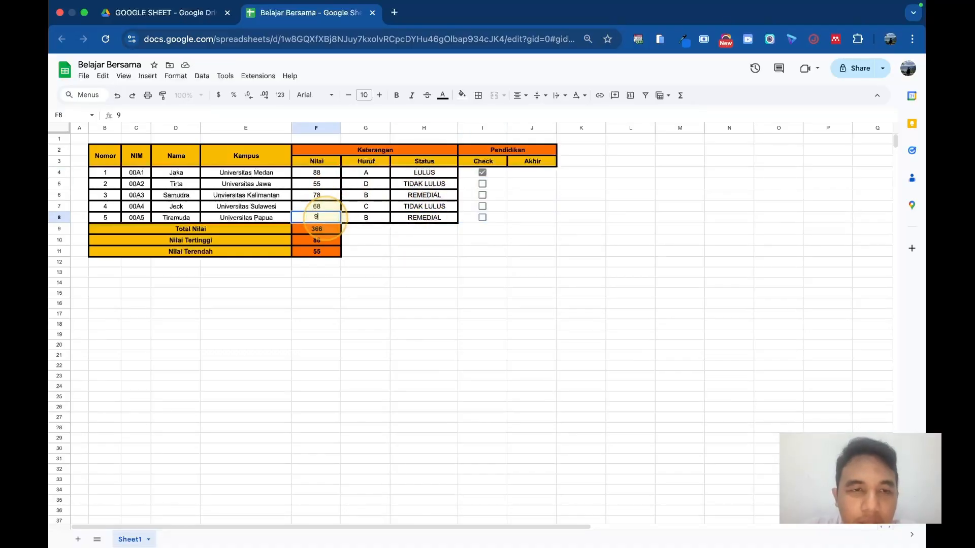
pyautogui.press('Return')
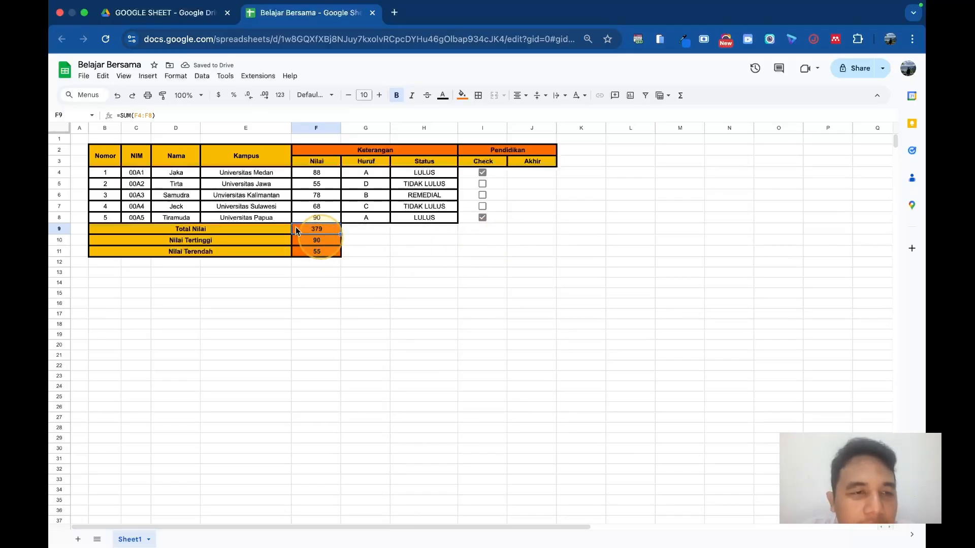
pyautogui.click(527, 213)
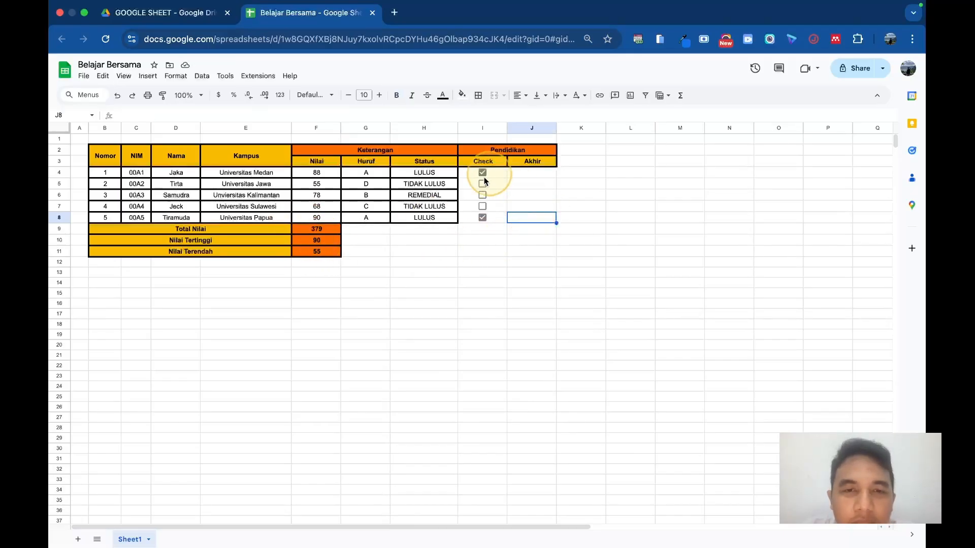
pyautogui.moveTo(506, 127); pyautogui.dragTo(486, 128)
# Step: Enter =if(I4=TRUE,"LULUS PENDIDIKAN","BELUM LULUS PENDIDIKAN") in J4 and accept the suggested autofill for the Akhir column
pyautogui.click(507, 174)
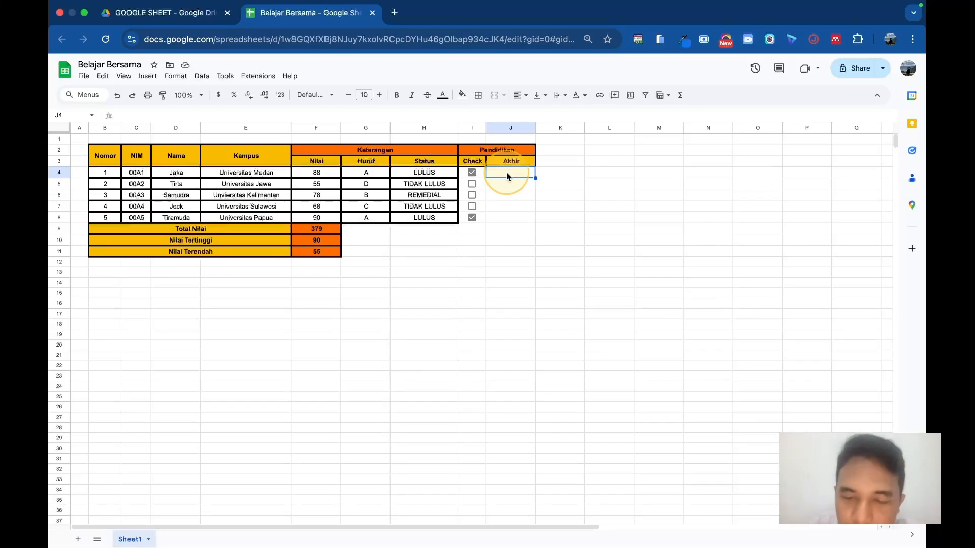
pyautogui.write('=')
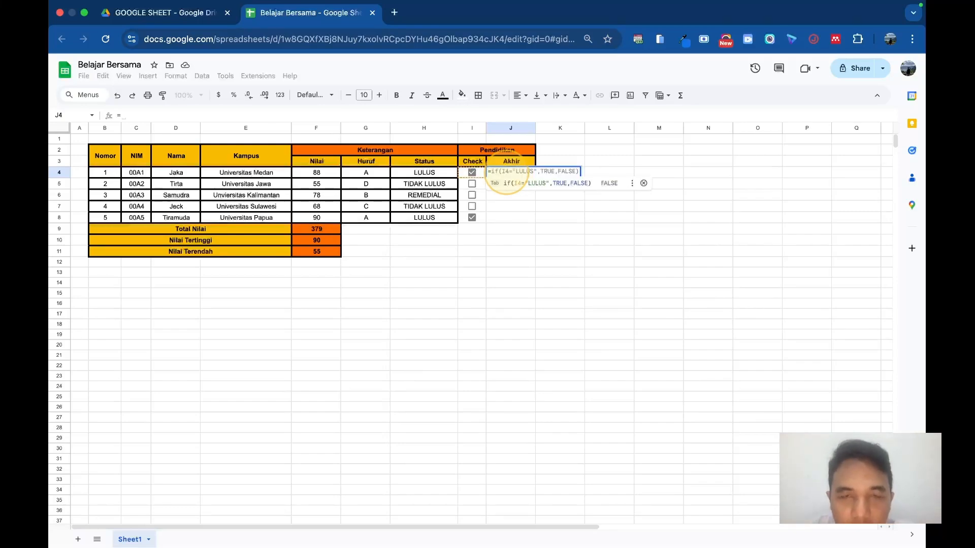
pyautogui.write('if')
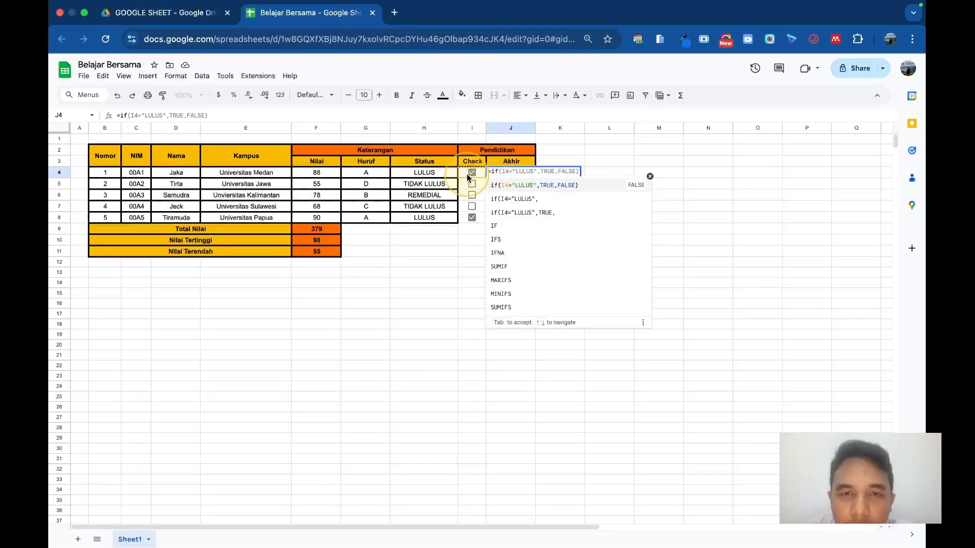
pyautogui.write('(')
pyautogui.click(467, 173)
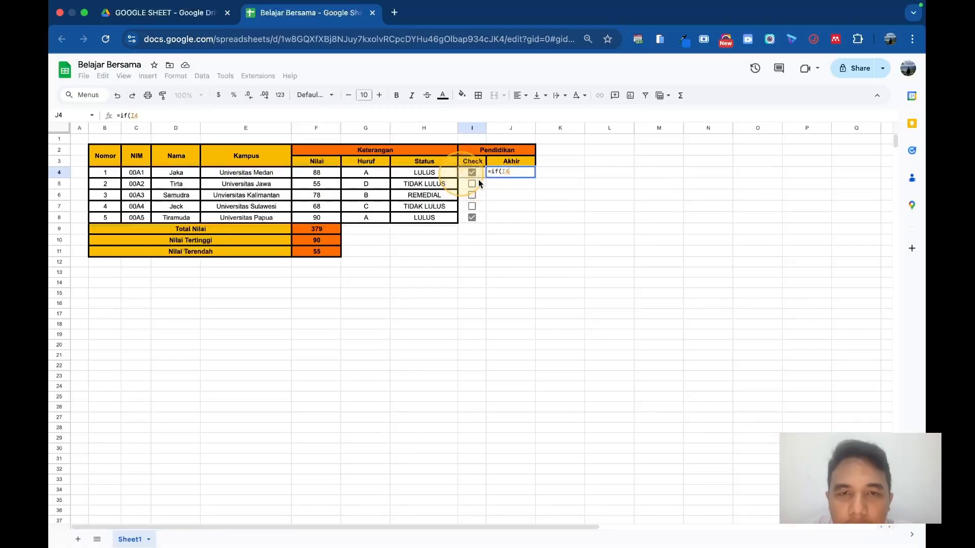
pyautogui.write('="')
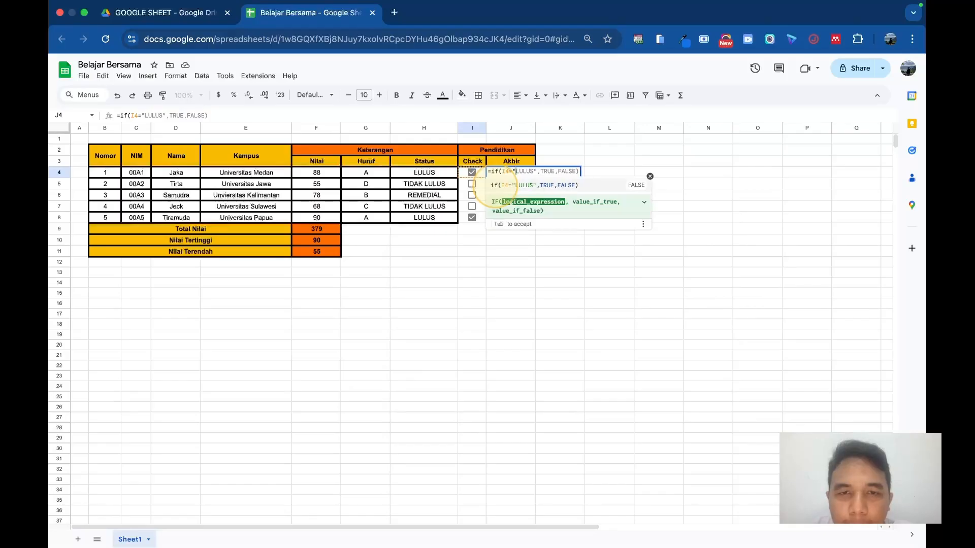
pyautogui.press('BackSpace')
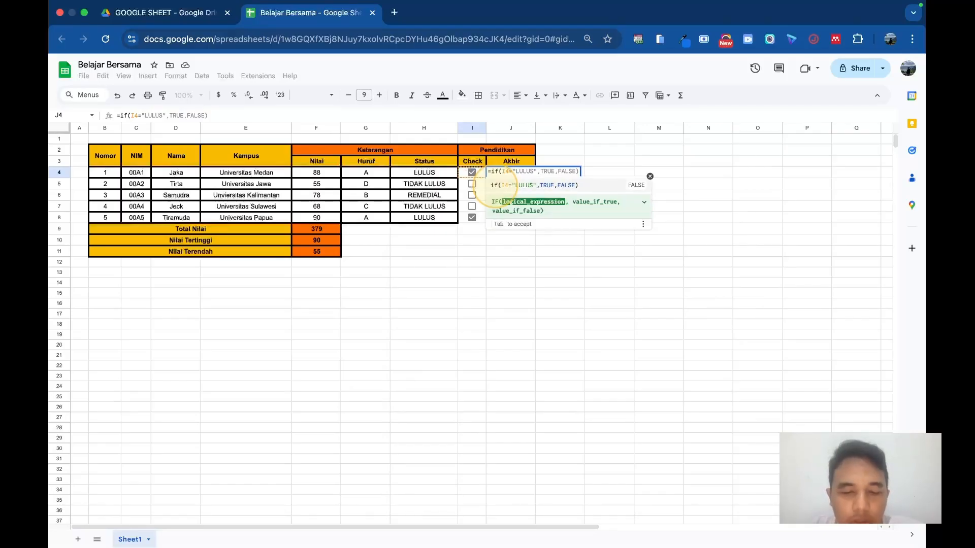
pyautogui.write('TRUE')
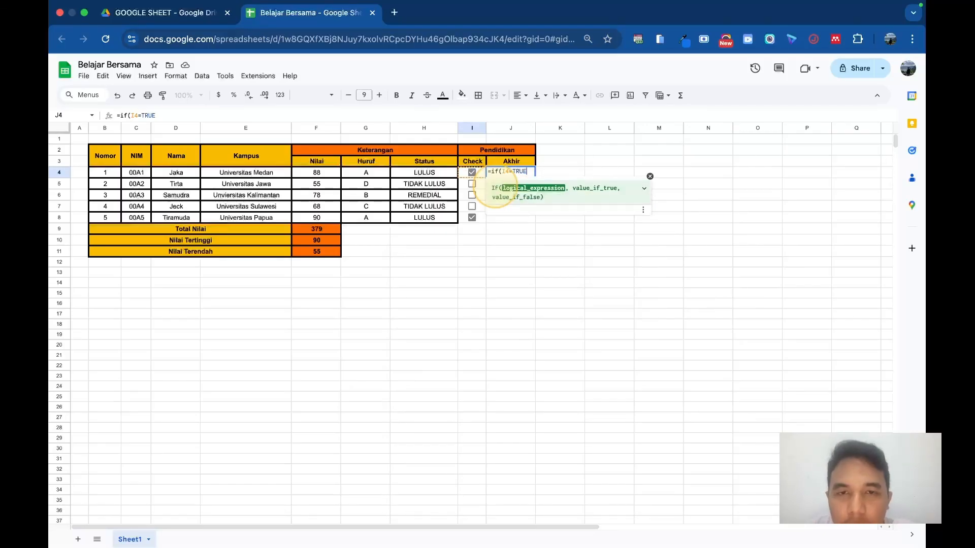
pyautogui.write(',"LULUS PENDIDIKAN')
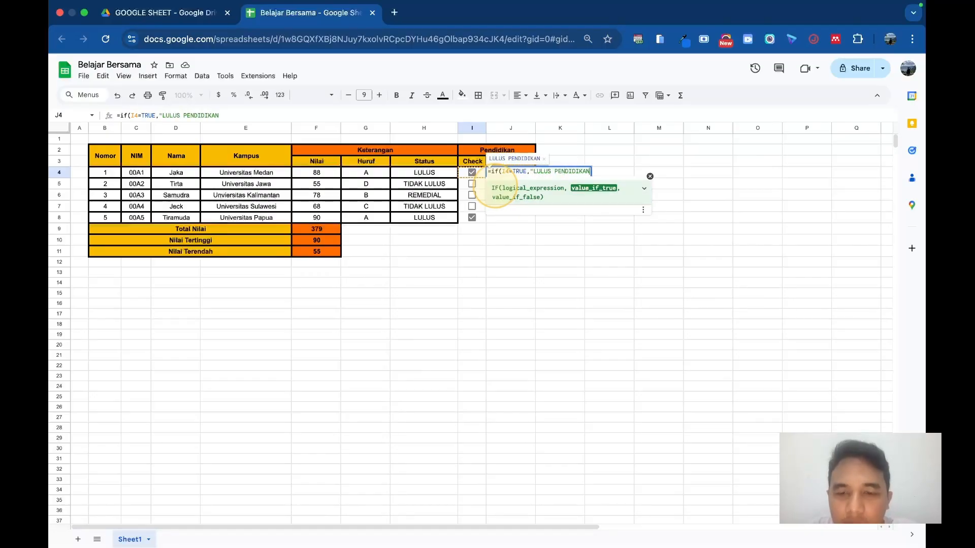
pyautogui.write('","BELUM LU')
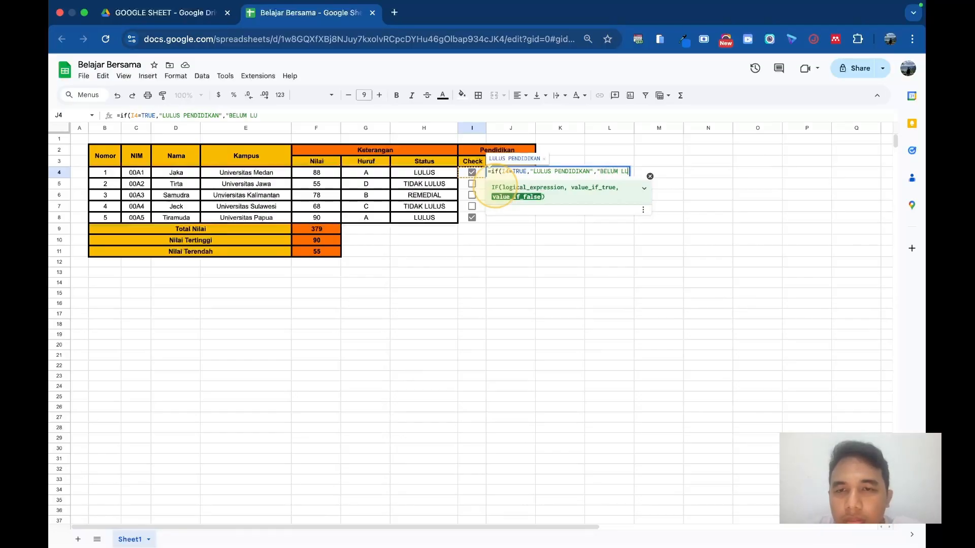
pyautogui.write('LUS PENDIDIKAN')
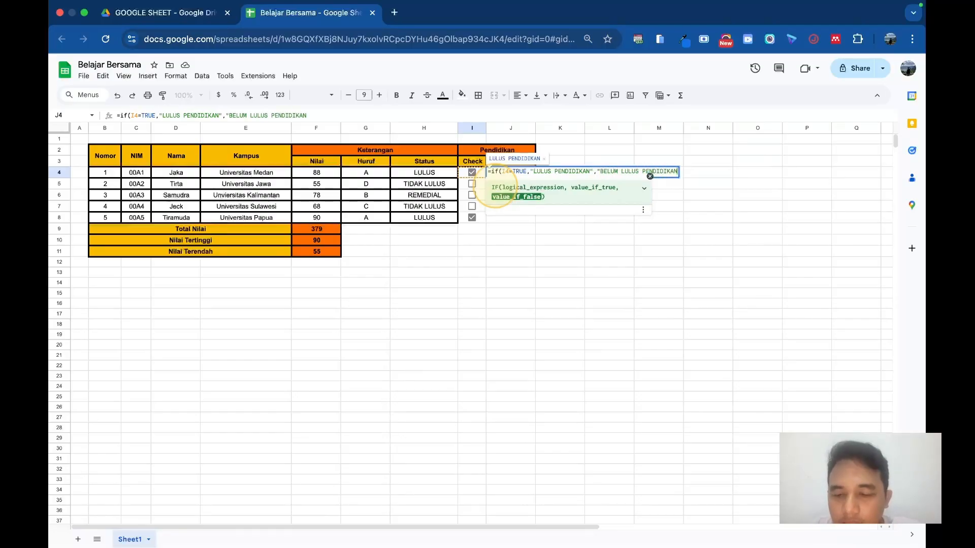
pyautogui.write('"')
pyautogui.press('Return')
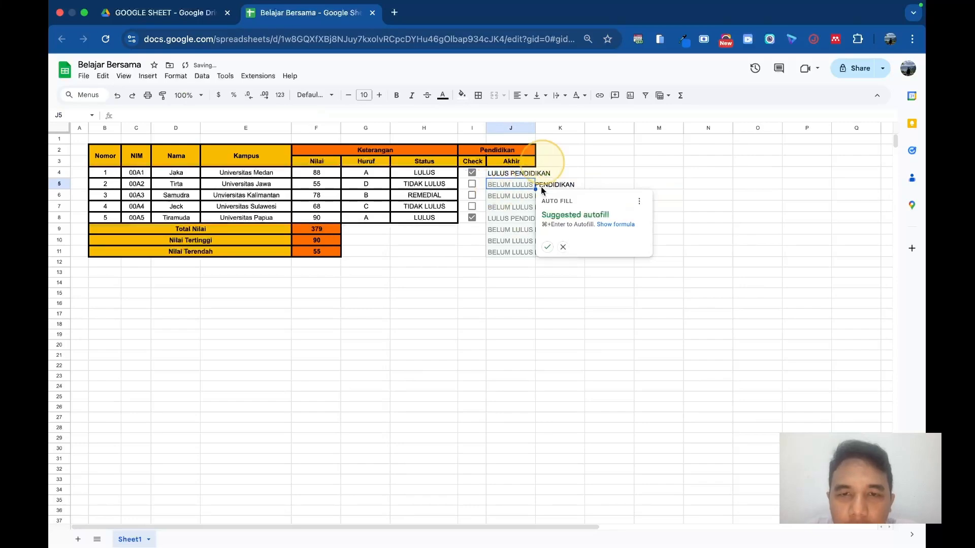
pyautogui.click(546, 246)
# Step: Widen the Akhir column J to fit its text and clear the surplus formulas in J9:J11
pyautogui.moveTo(535, 127); pyautogui.dragTo(590, 128)
pyautogui.moveTo(511, 229); pyautogui.dragTo(513, 250)
pyautogui.press('Delete')
pyautogui.click(516, 251)
pyautogui.click(531, 230)
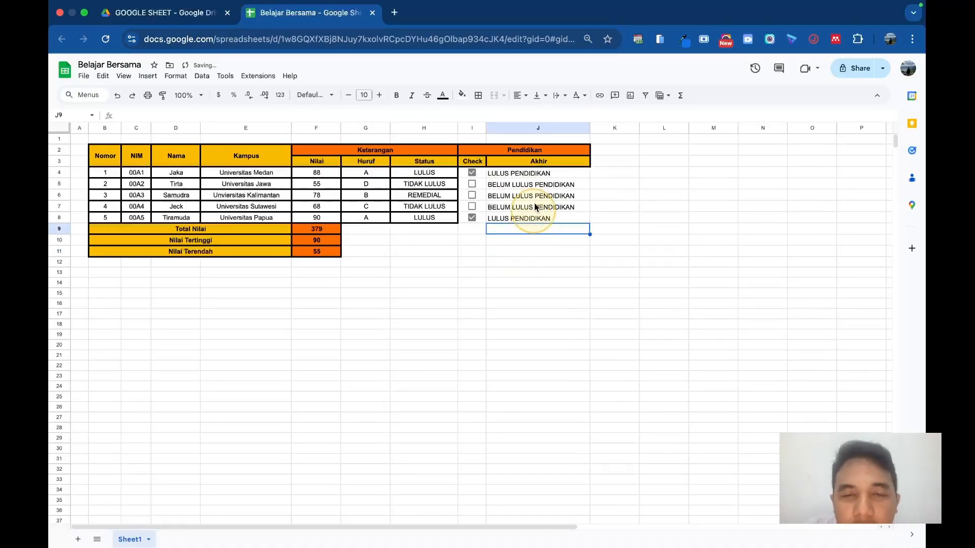
# Step: Center the Check and Akhir entries in I4:J8 horizontally
pyautogui.moveTo(528, 173); pyautogui.dragTo(523, 215)
pyautogui.moveTo(465, 173); pyautogui.dragTo(548, 218)
pyautogui.click(519, 95)
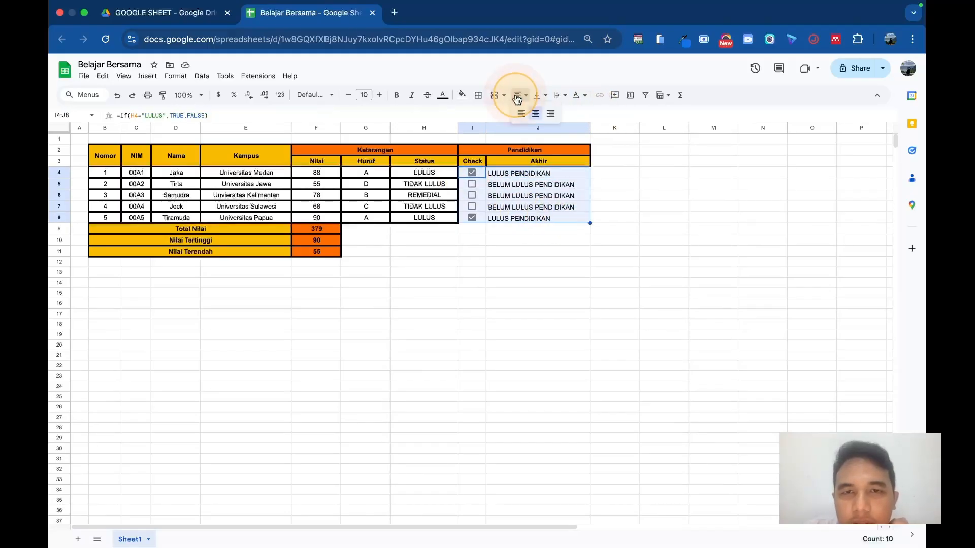
pyautogui.click(535, 112)
pyautogui.click(556, 214)
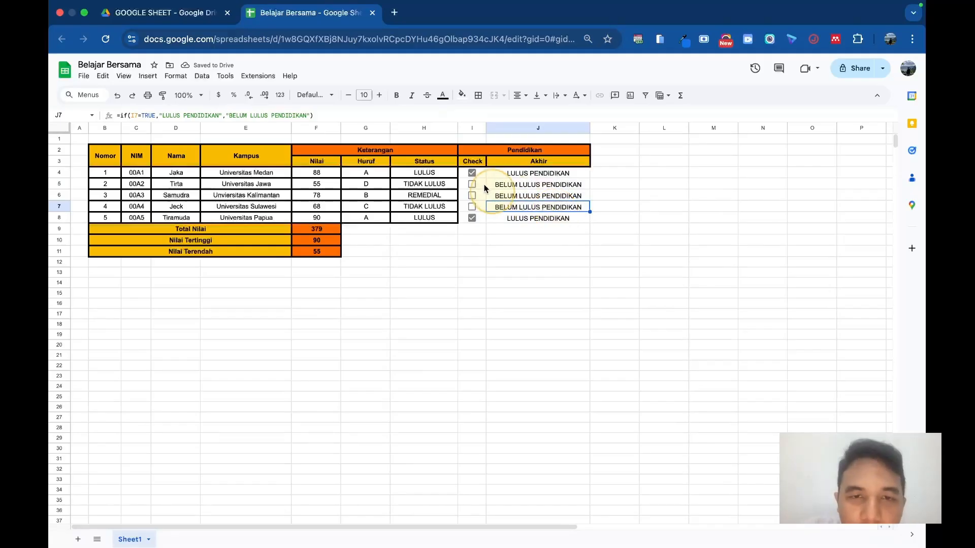
# Step: Apply all borders to the Check and Akhir cells I4:J8
pyautogui.moveTo(464, 175); pyautogui.dragTo(540, 221)
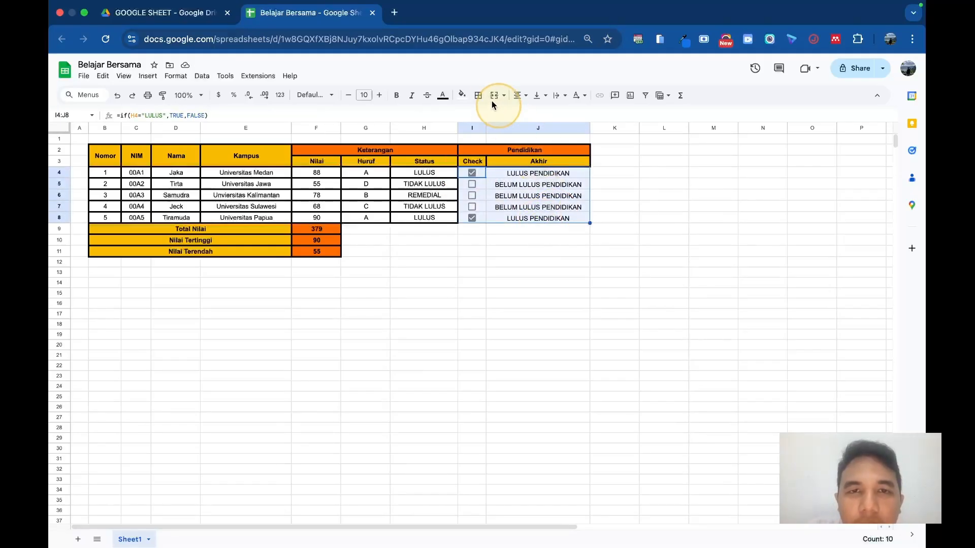
pyautogui.click(478, 95)
pyautogui.click(483, 119)
pyautogui.click(506, 267)
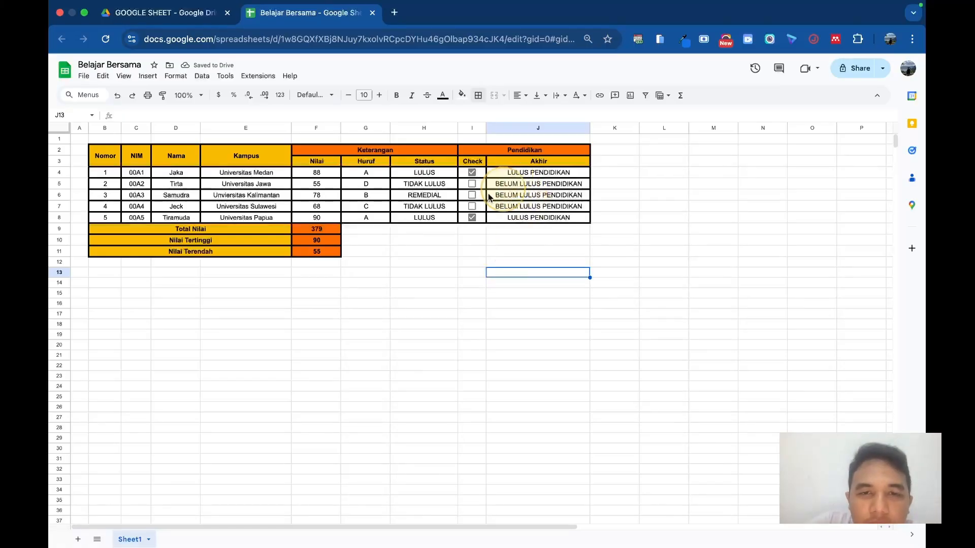
# Step: Set the Nilai in F5 to 99 to test the Status, Check and Akhir formulas of that row
pyautogui.click(472, 187)
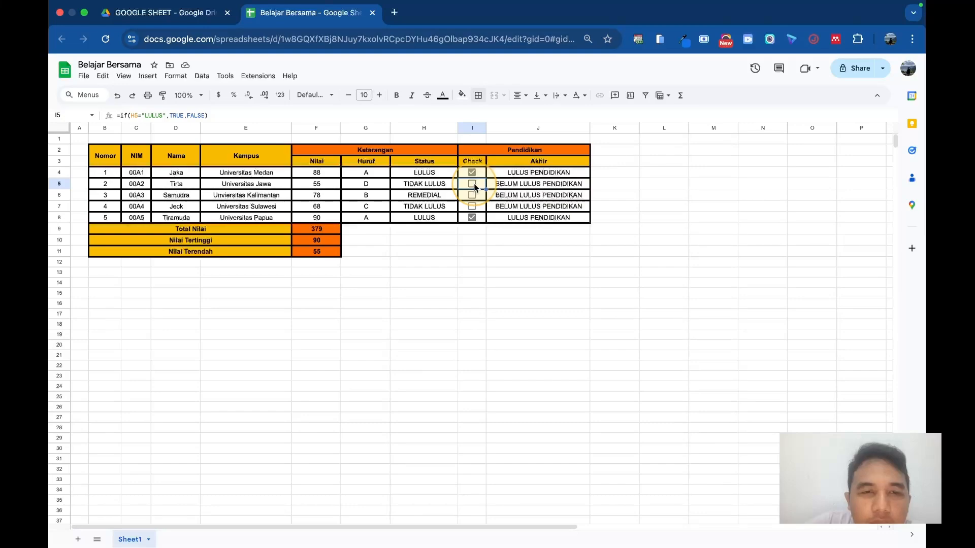
pyautogui.doubleClick(327, 183)
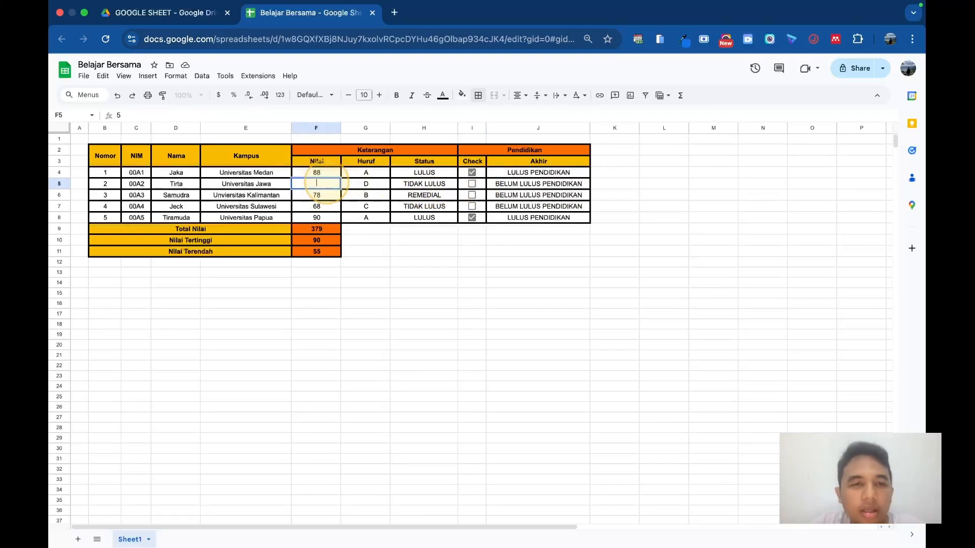
pyautogui.write('99')
pyautogui.press('Return')
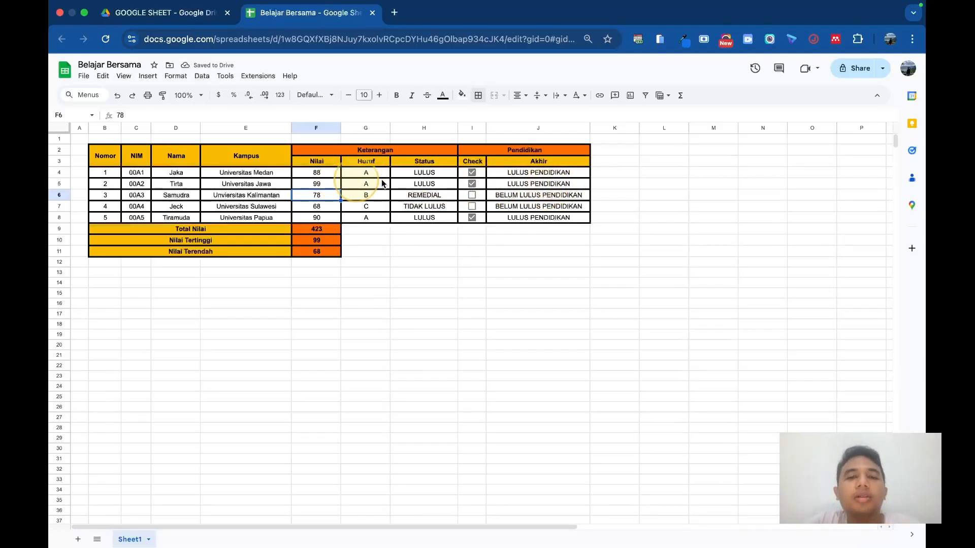
pyautogui.doubleClick(328, 182)
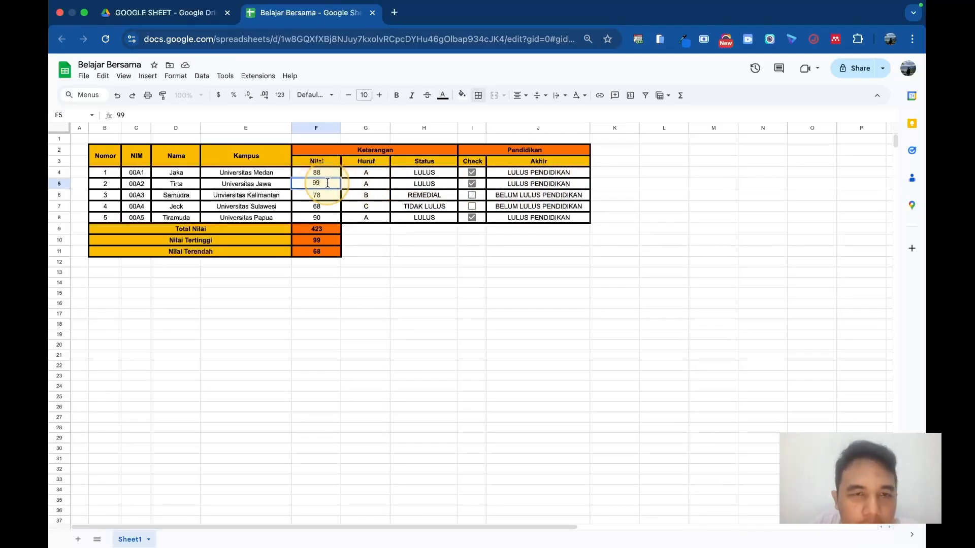
pyautogui.click(415, 273)
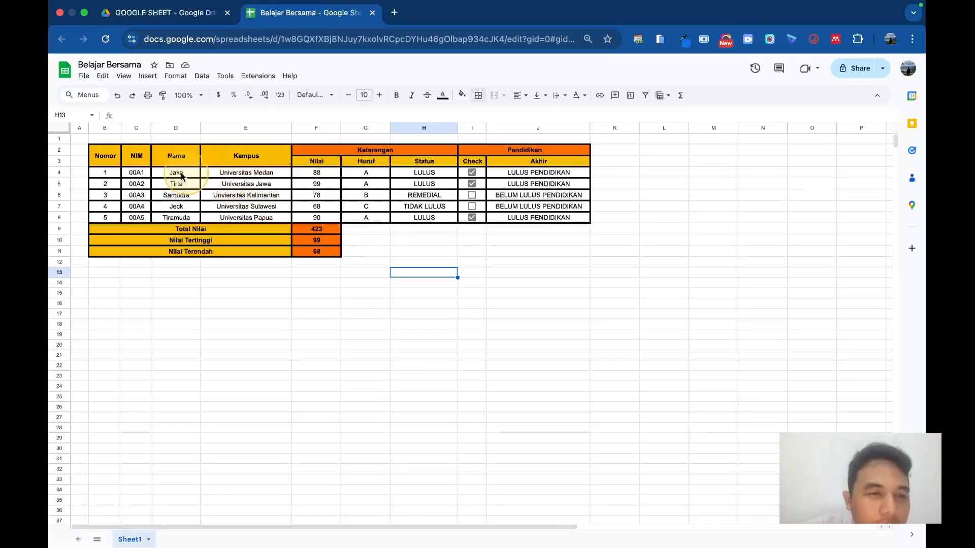
# Step: Insert a column chart from the names, campuses and scores in D4:F8 and place it below the table
pyautogui.moveTo(170, 173); pyautogui.dragTo(321, 216)
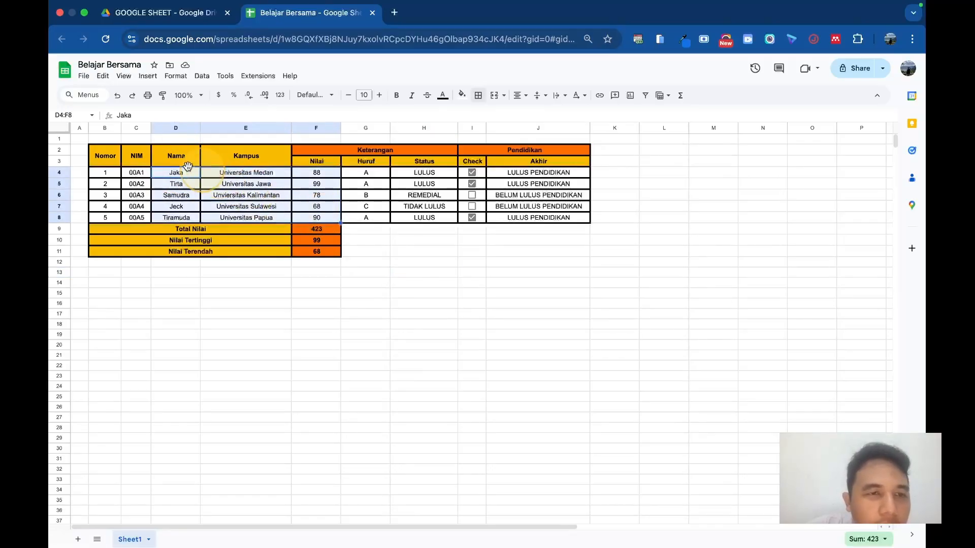
pyautogui.click(170, 81)
pyautogui.moveTo(202, 80)
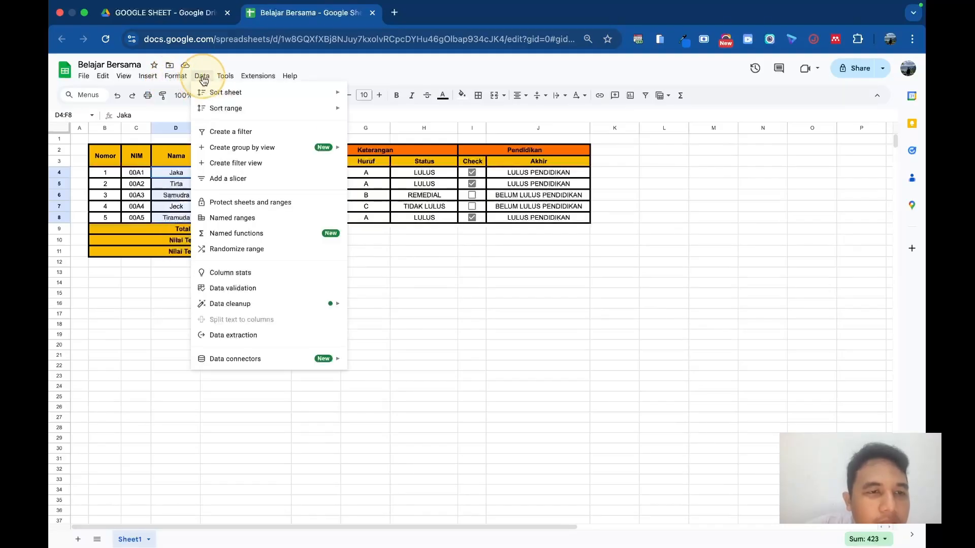
pyautogui.moveTo(148, 80)
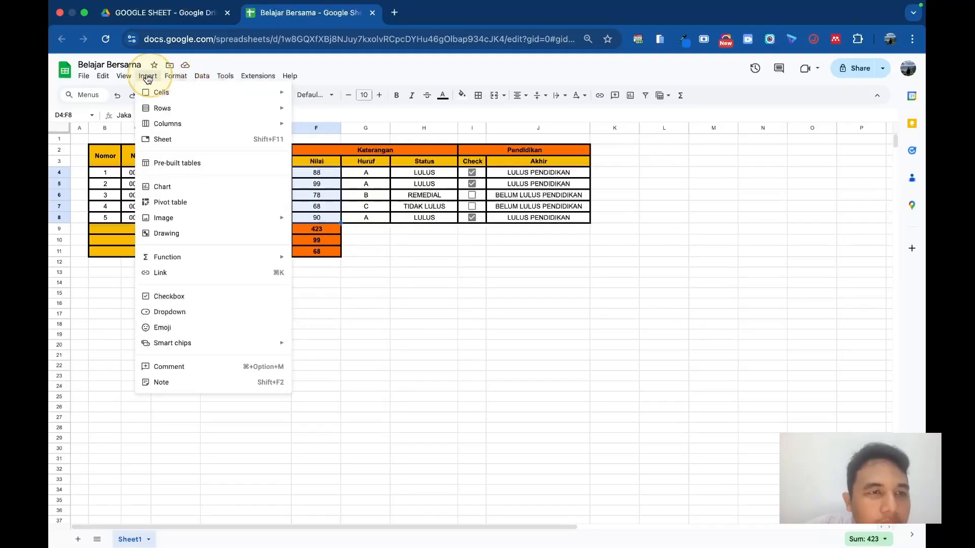
pyautogui.click(167, 187)
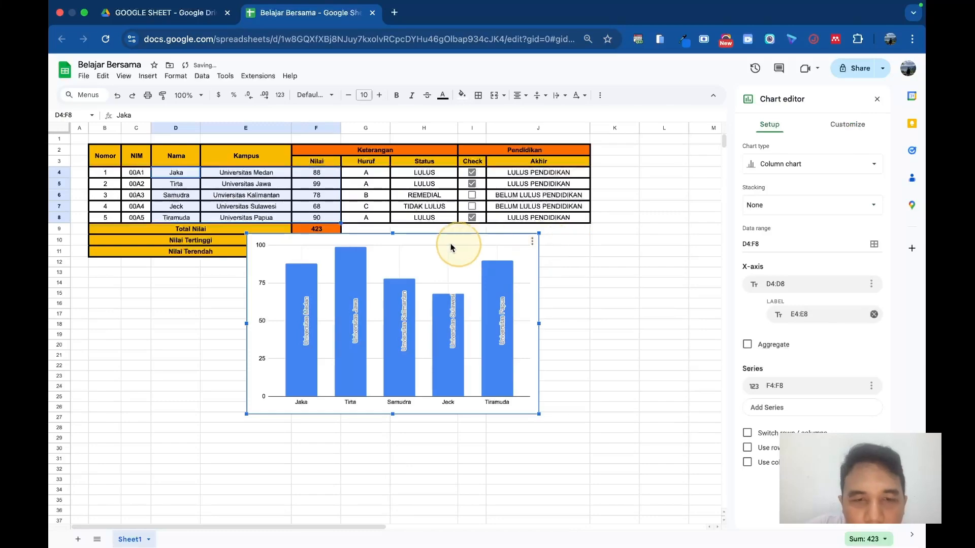
pyautogui.moveTo(450, 247); pyautogui.dragTo(290, 282)
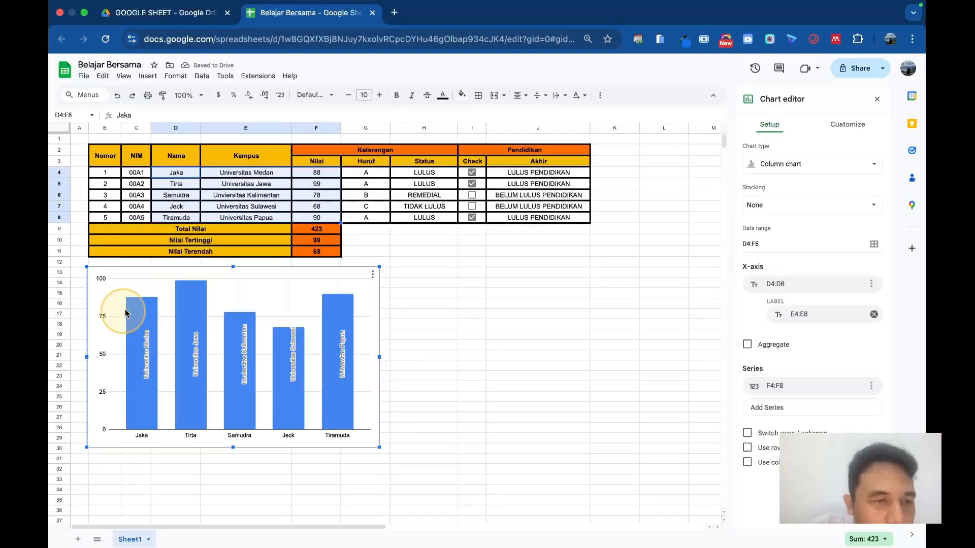
# Step: Keep the chart's stacking at None and turn on the 3D chart style
pyautogui.click(810, 203)
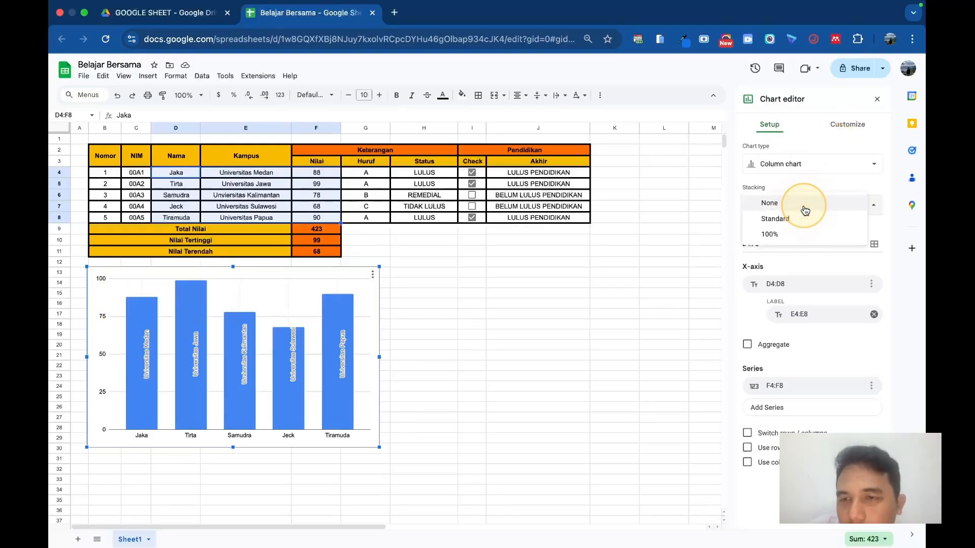
pyautogui.click(811, 196)
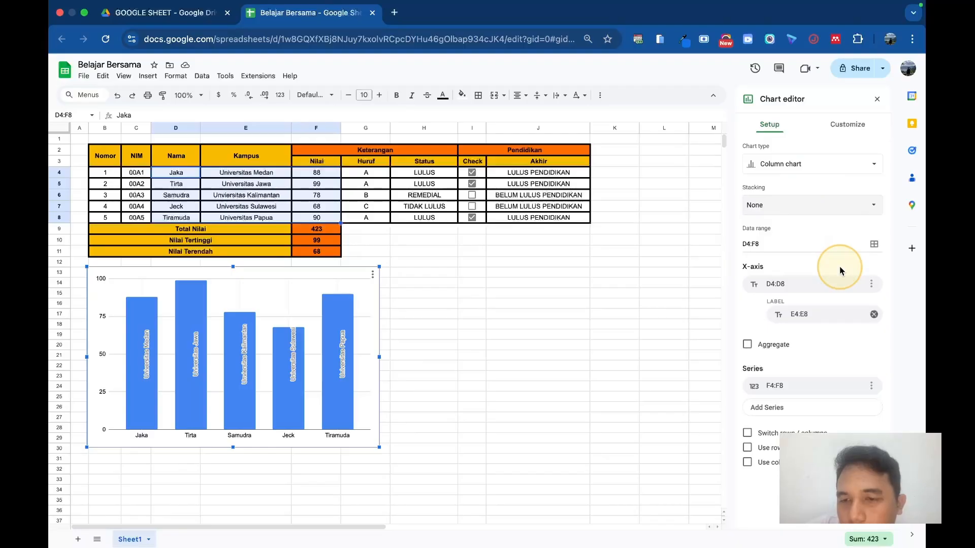
pyautogui.click(847, 124)
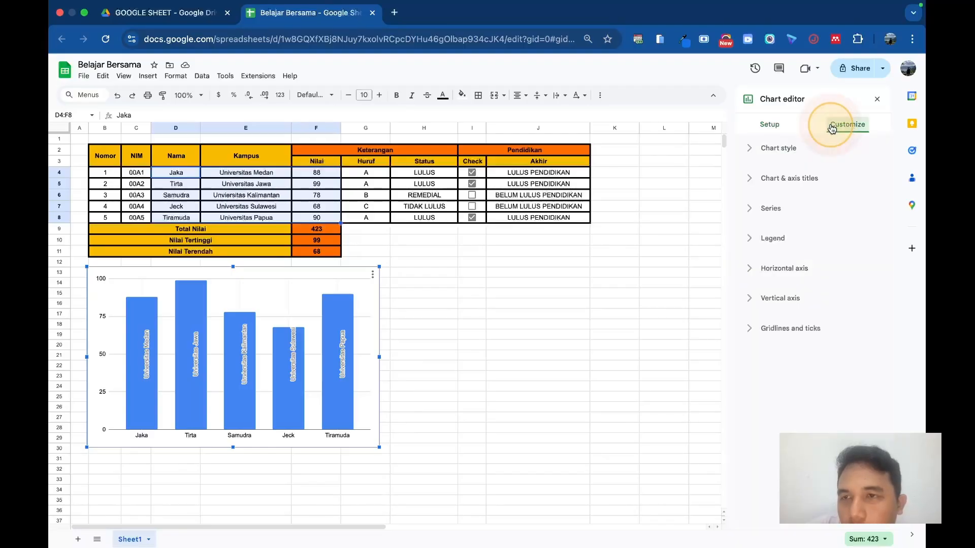
pyautogui.click(748, 153)
pyautogui.scroll(-1, 802, 256)
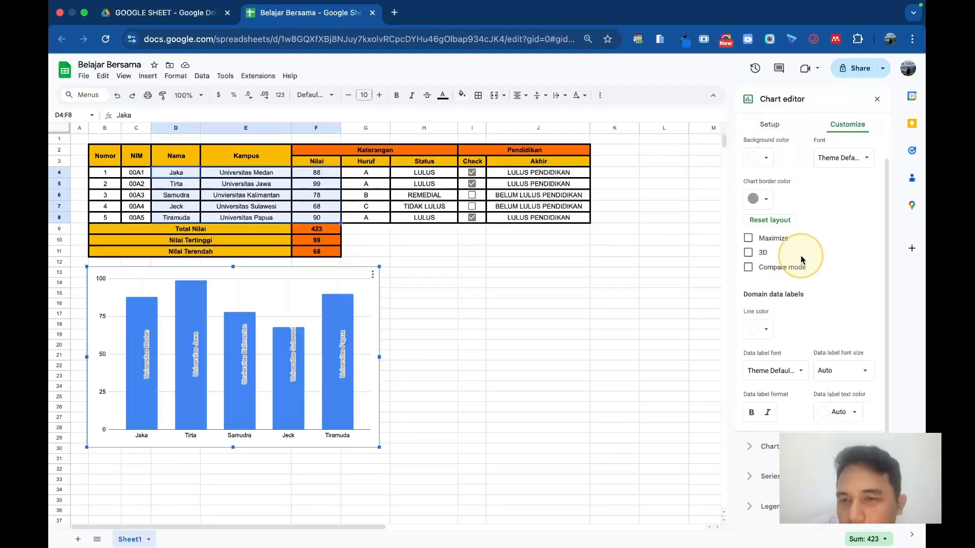
pyautogui.click(749, 253)
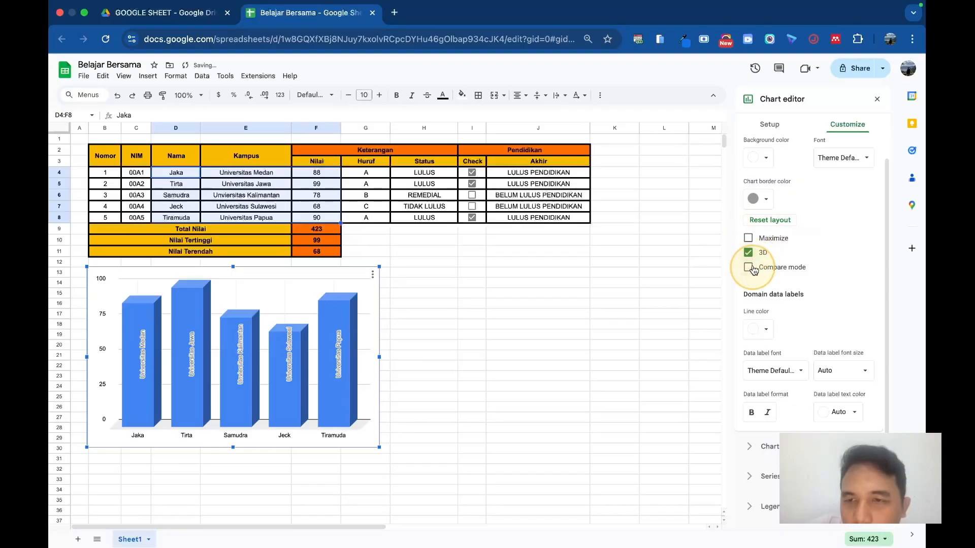
# Step: Try the chart's legend position at Top and set it to None
pyautogui.scroll(-2, 774, 284)
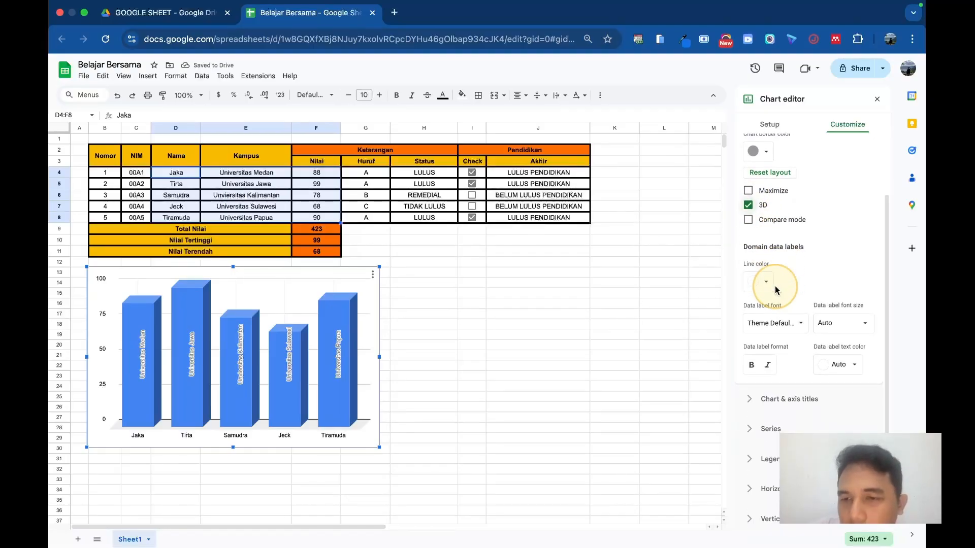
pyautogui.scroll(-1, 776, 289)
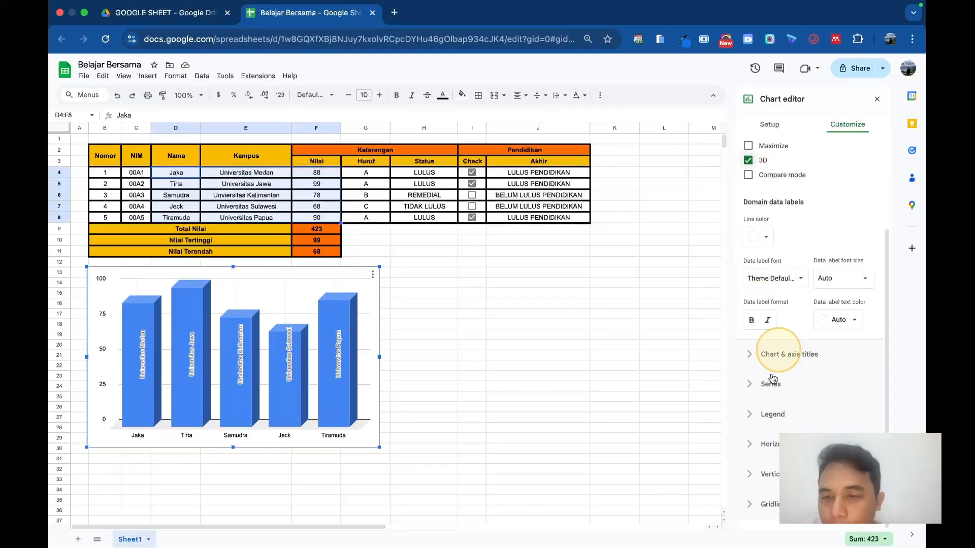
pyautogui.click(752, 413)
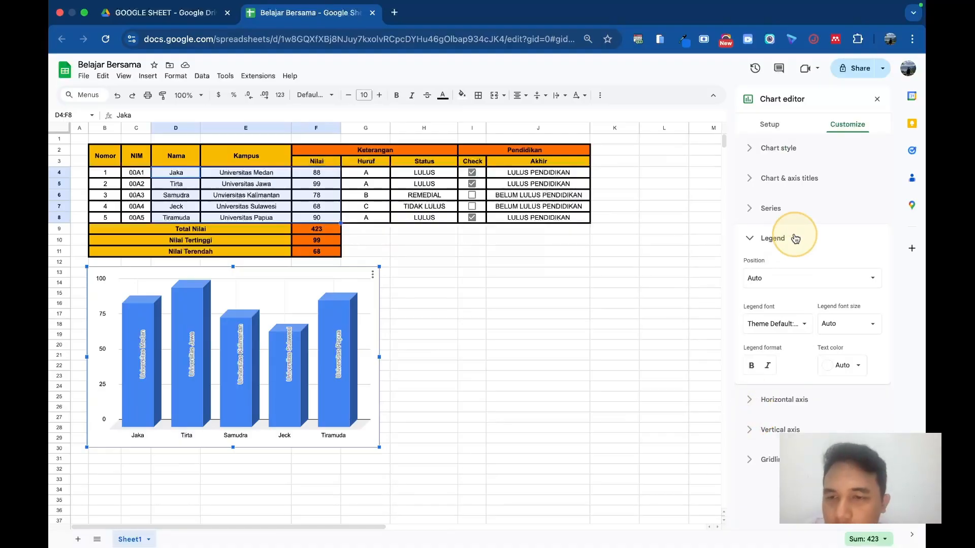
pyautogui.click(773, 281)
pyautogui.click(774, 182)
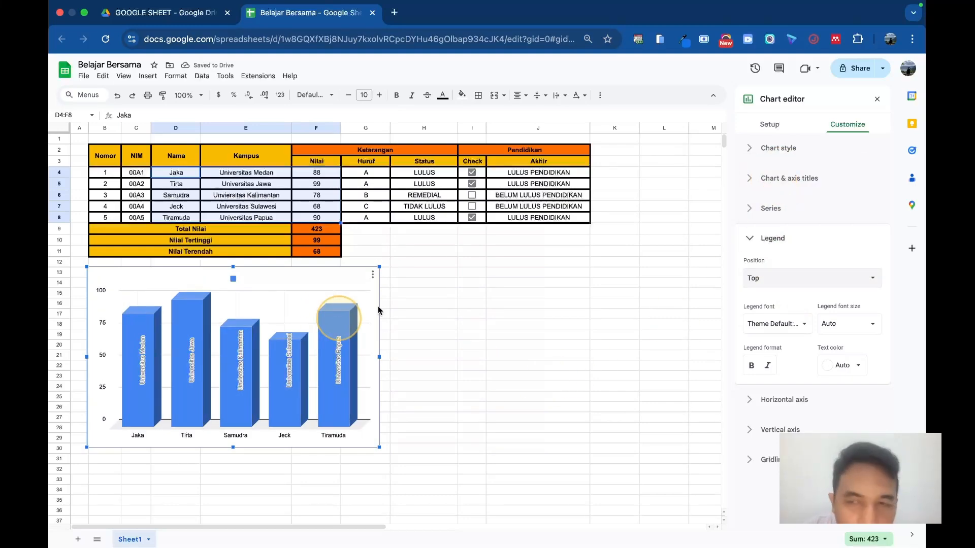
pyautogui.click(751, 283)
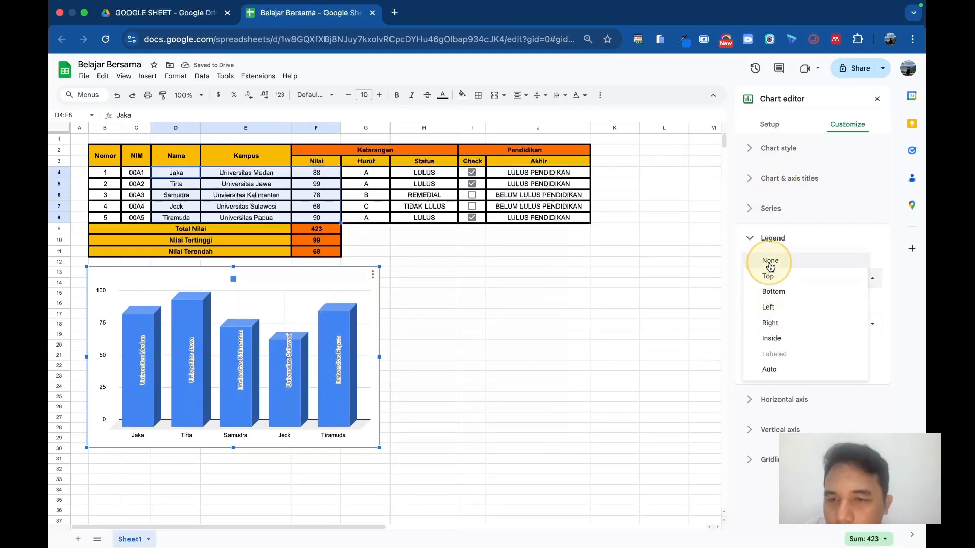
pyautogui.click(769, 265)
pyautogui.click(748, 459)
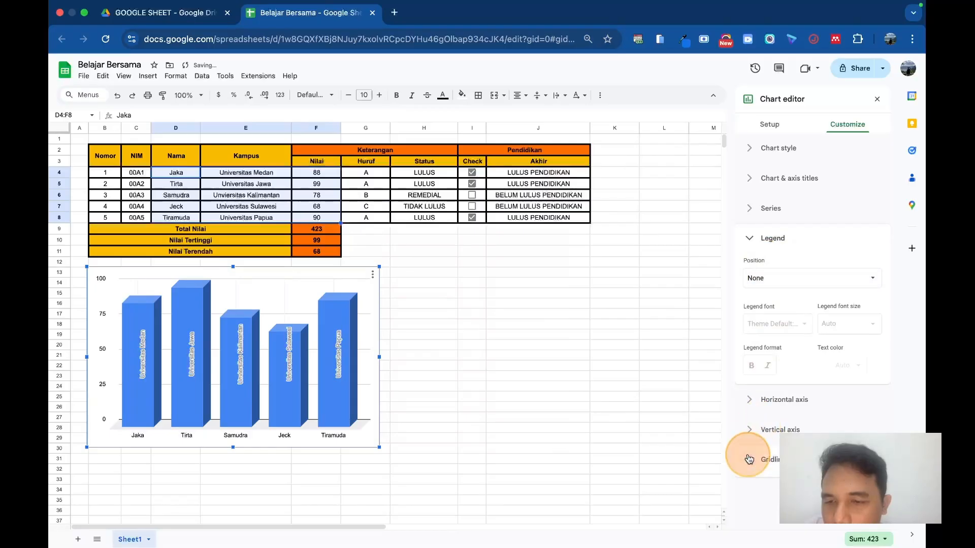
pyautogui.scroll(-1, 749, 459)
pyautogui.scroll(-1, 786, 363)
pyautogui.scroll(1, 786, 363)
pyautogui.click(777, 148)
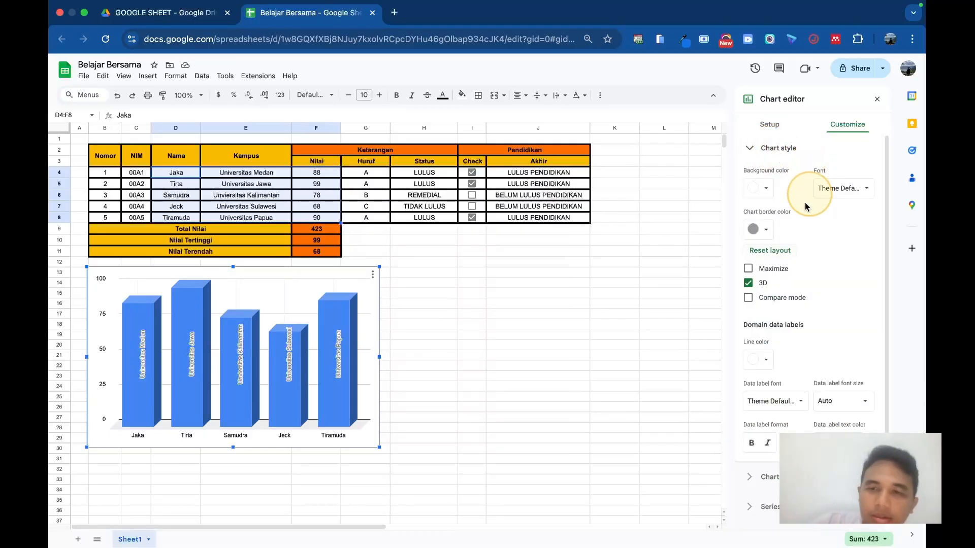
pyautogui.click(472, 283)
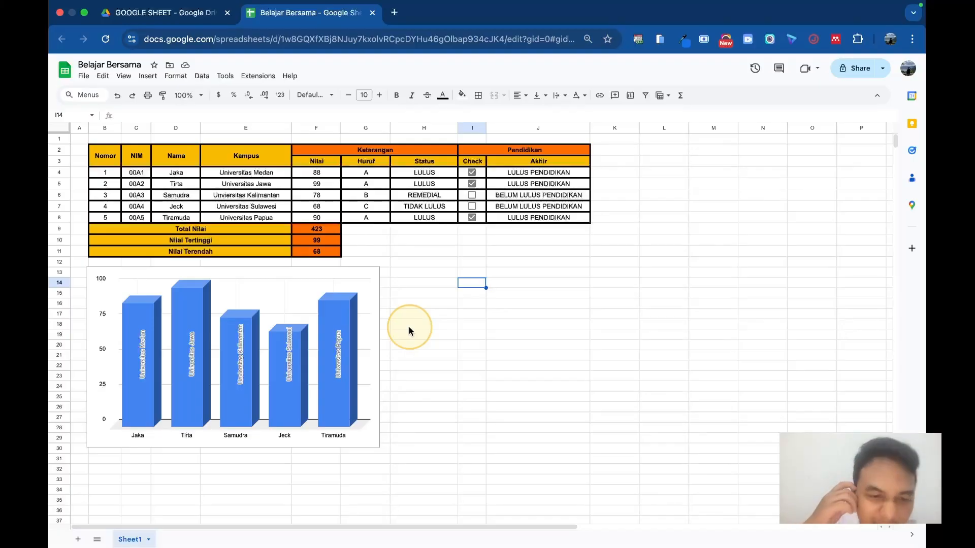
# Step: Reopen the score chart's setup and try the Combo, Smooth line and Line chart types
pyautogui.click(259, 298)
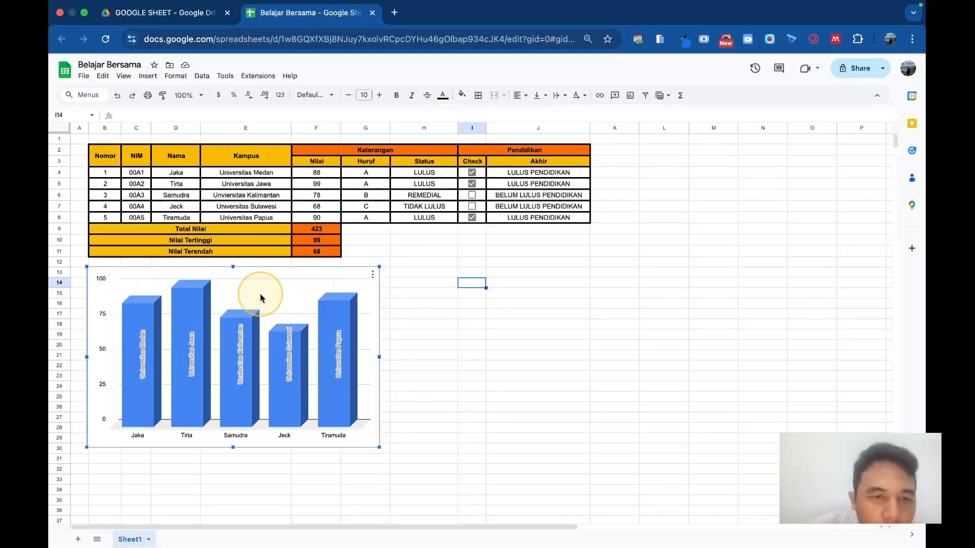
pyautogui.doubleClick(287, 292)
pyautogui.click(769, 124)
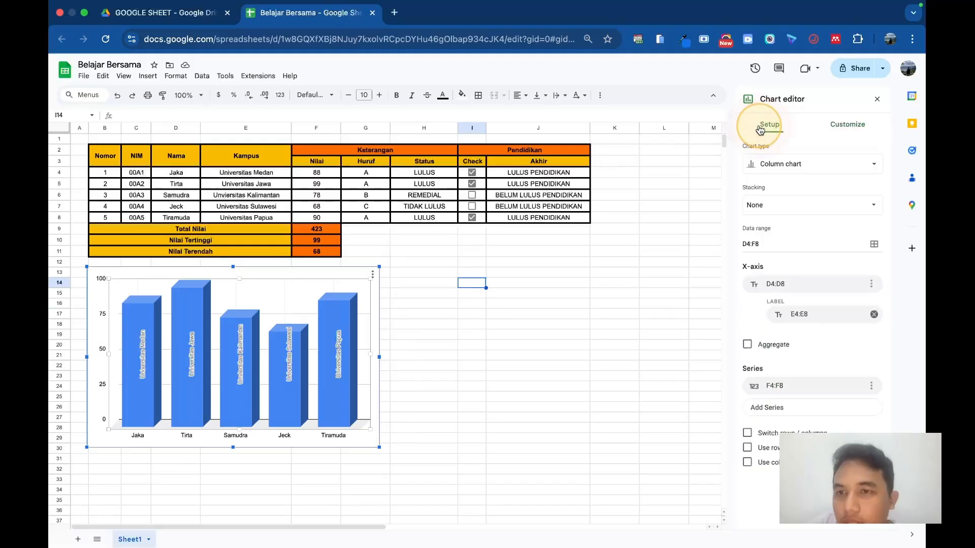
pyautogui.click(777, 175)
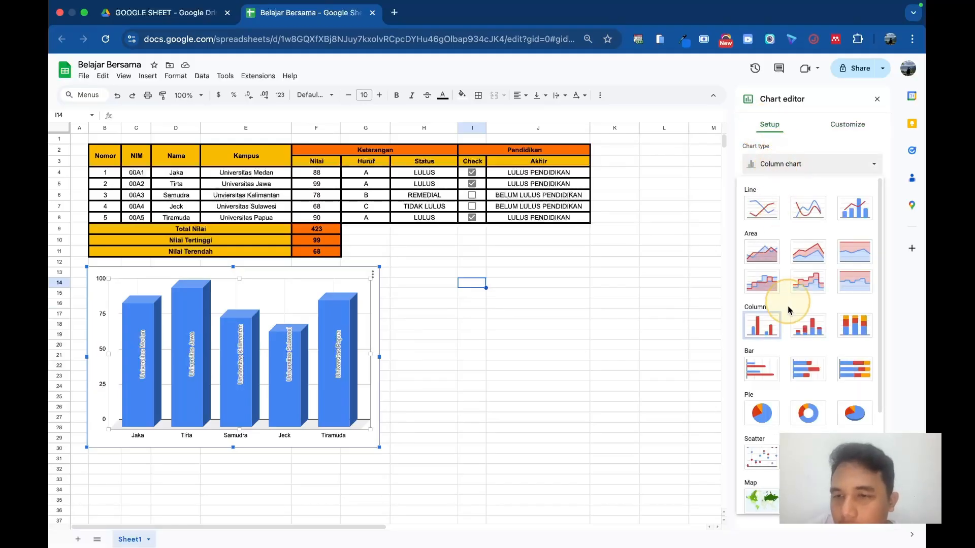
pyautogui.click(855, 209)
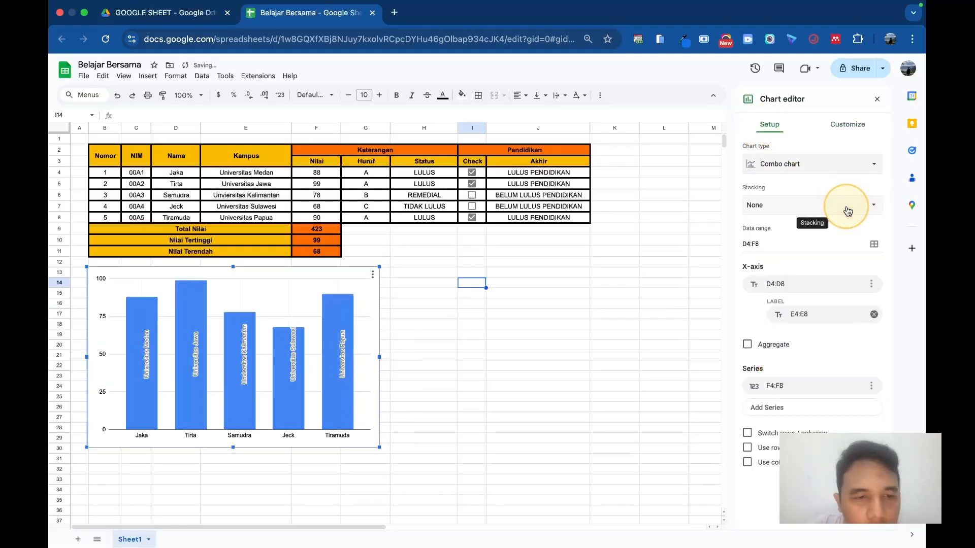
pyautogui.click(812, 163)
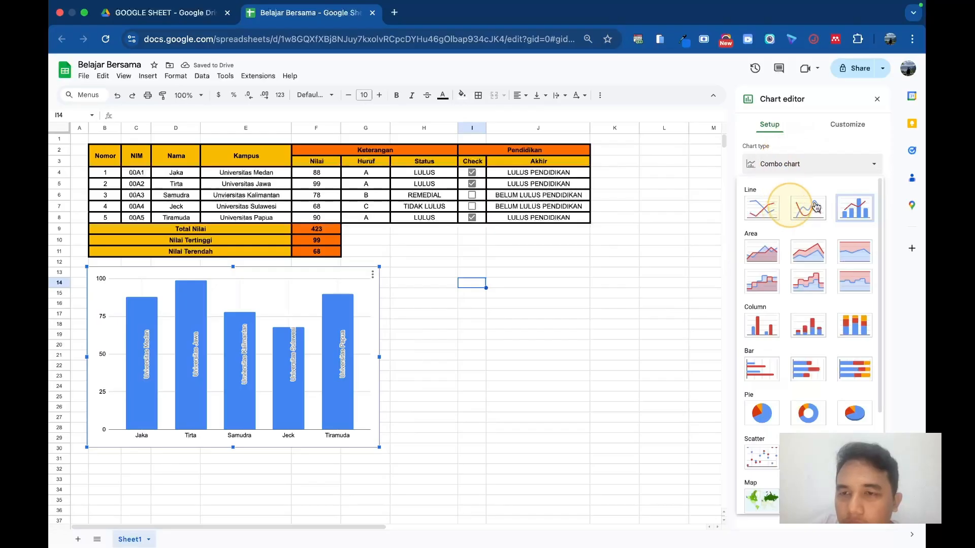
pyautogui.click(814, 202)
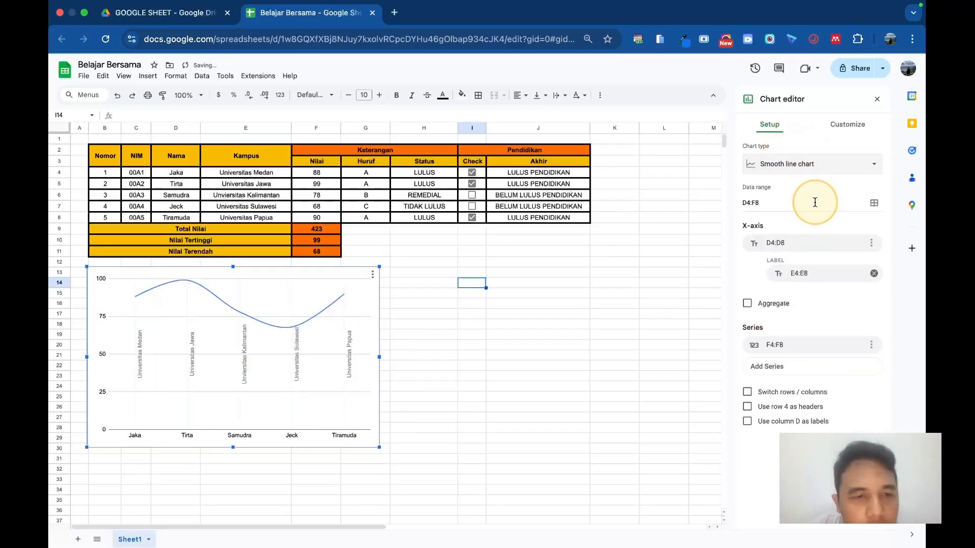
pyautogui.click(782, 161)
pyautogui.click(762, 206)
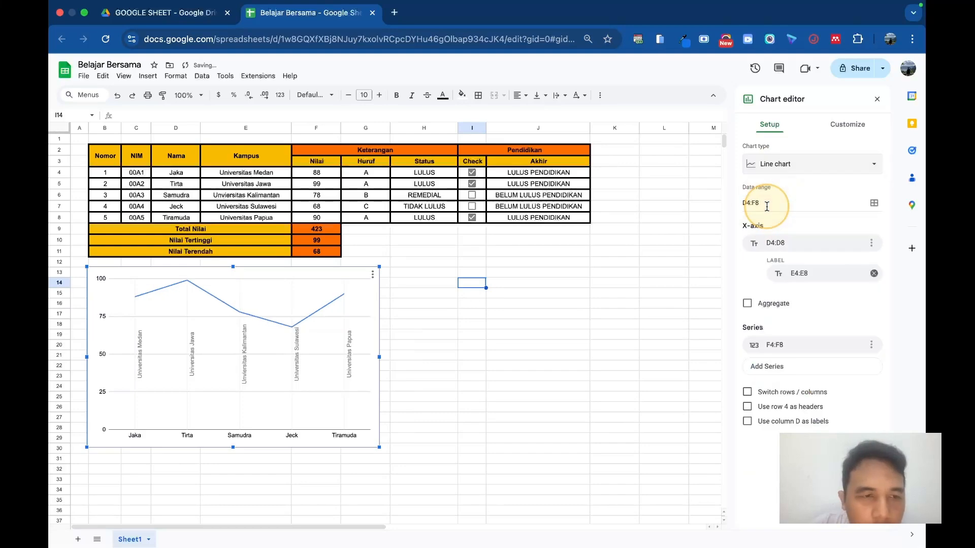
# Step: Try the Pie and Doughnut chart types for the score chart
pyautogui.click(788, 165)
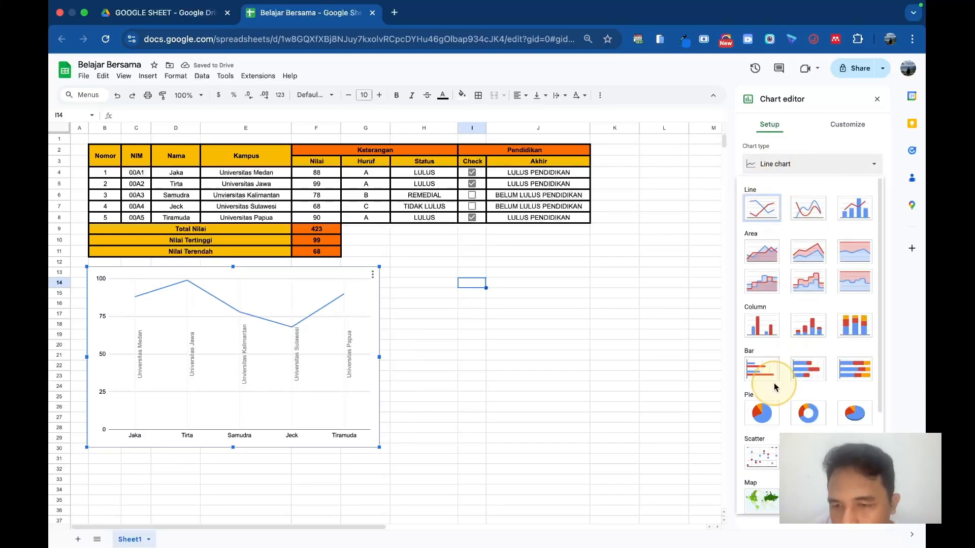
pyautogui.click(760, 413)
pyautogui.click(799, 165)
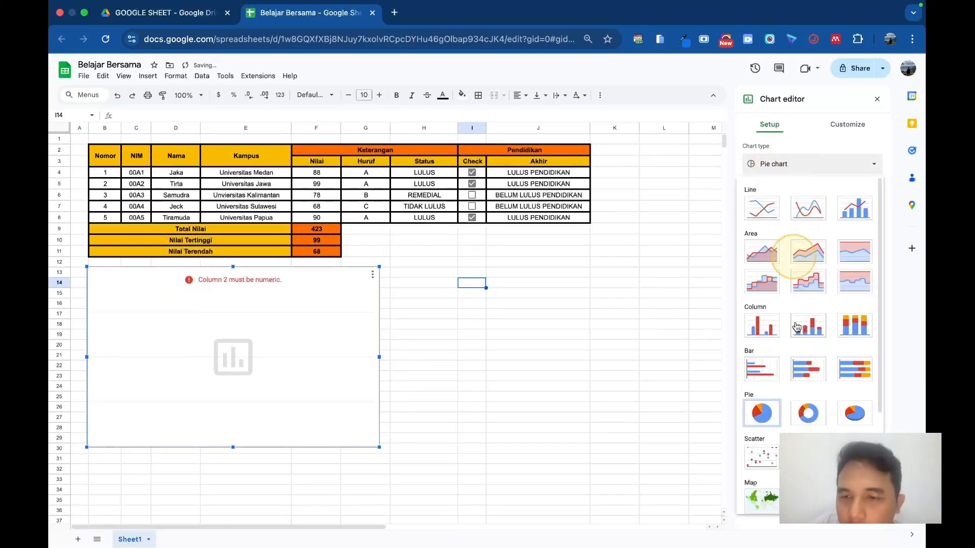
pyautogui.click(807, 414)
# Step: Try the Stacked stepped area and 100% stacked stepped area types for the score chart
pyautogui.click(845, 163)
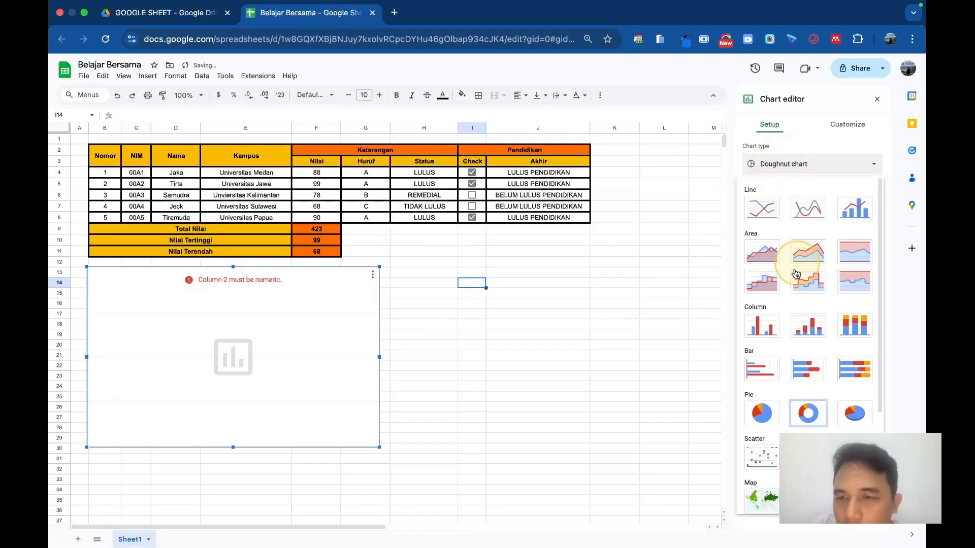
pyautogui.click(803, 278)
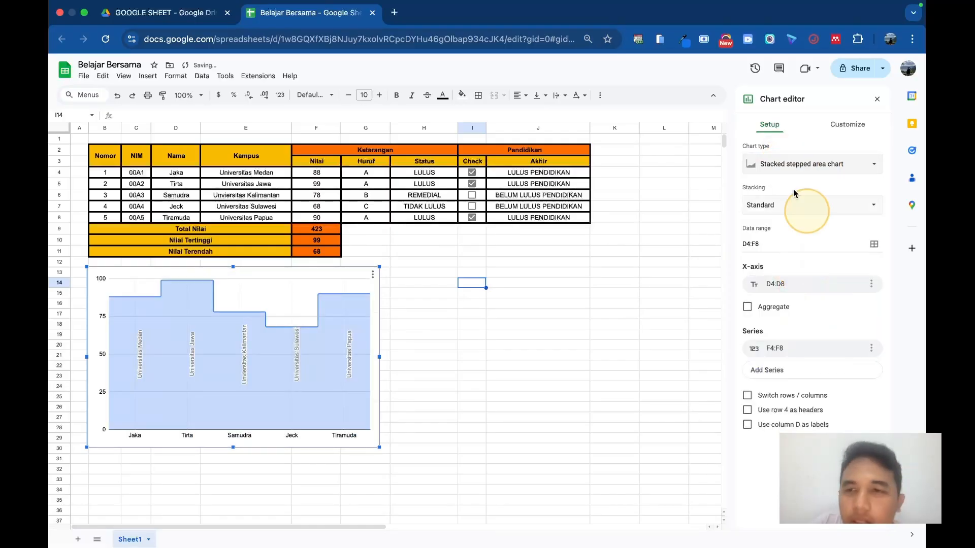
pyautogui.click(784, 163)
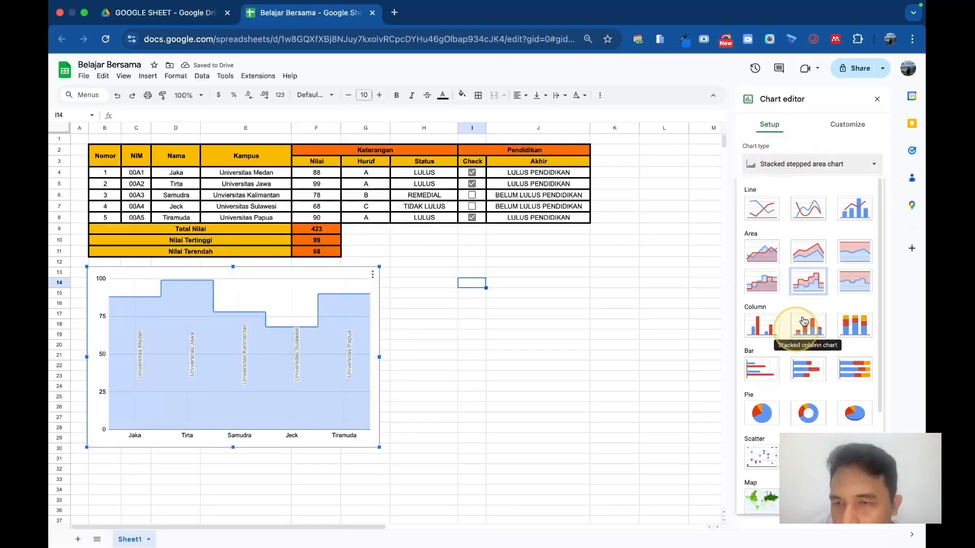
pyautogui.click(850, 280)
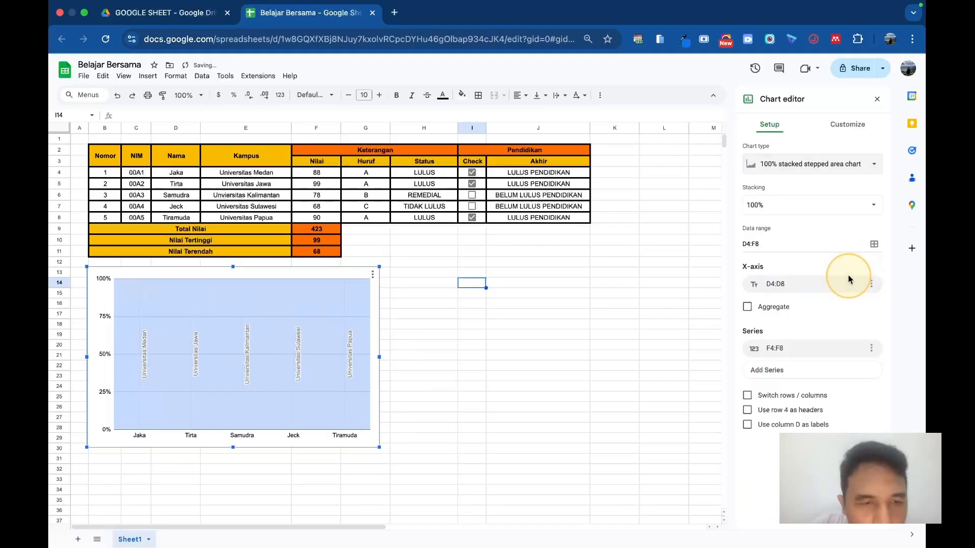
# Step: Change the score chart to a Stepped area chart and close the chart editor
pyautogui.click(814, 164)
pyautogui.click(764, 293)
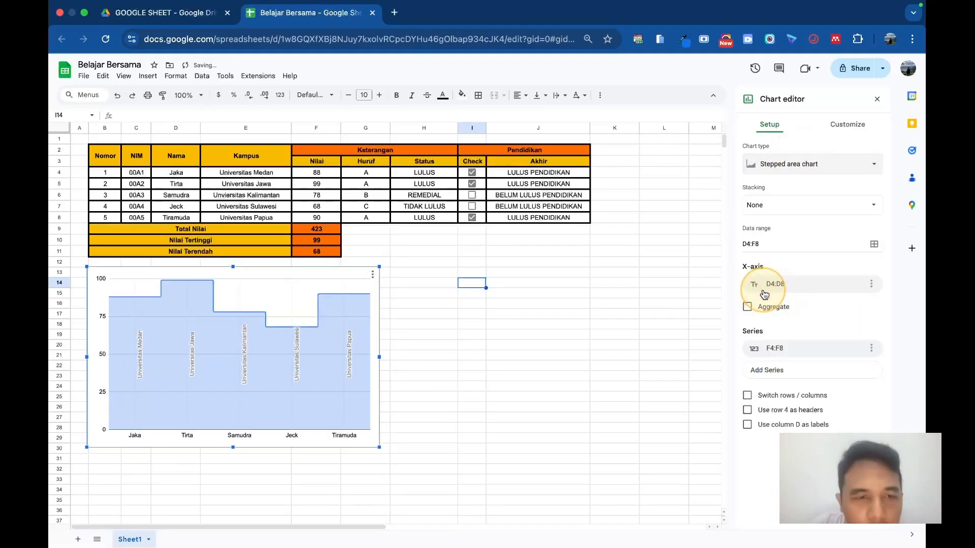
pyautogui.click(476, 334)
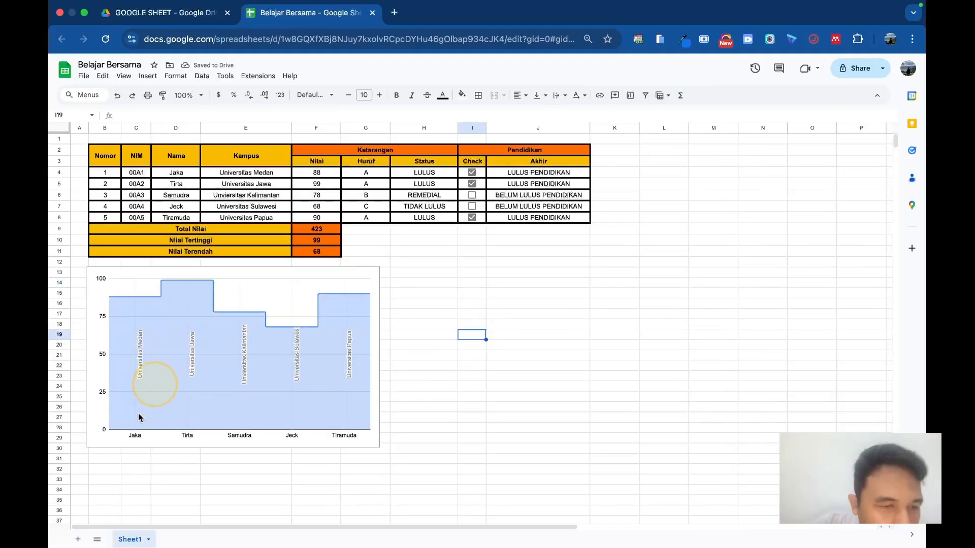
# Step: Set the Nilai score in the second student's row (F5) to 95 so the chart follows the change
pyautogui.click(110, 300)
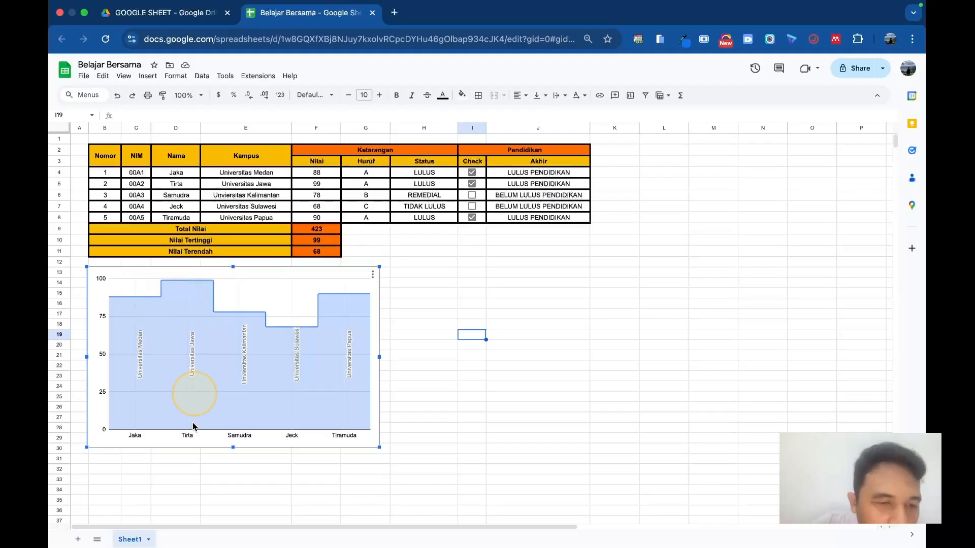
pyautogui.click(322, 186)
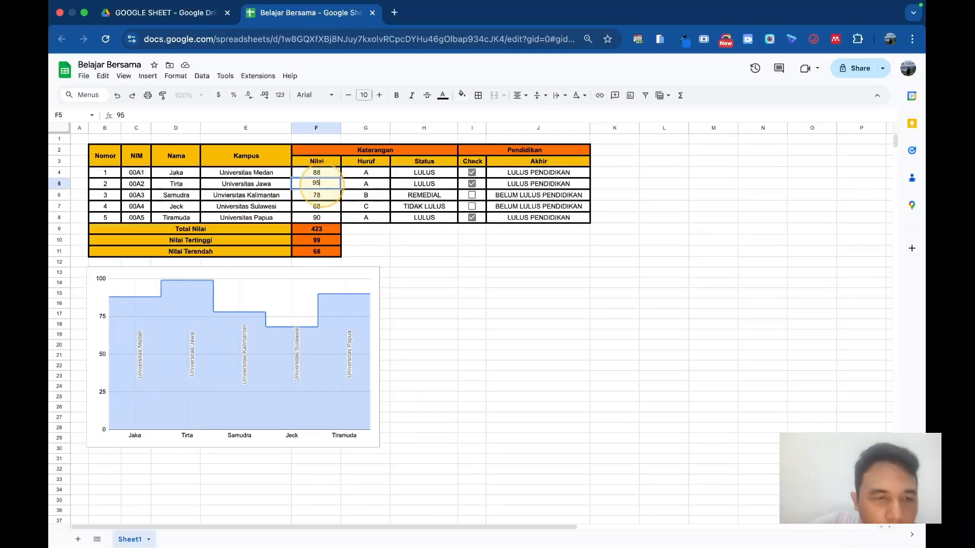
pyautogui.press('Return')
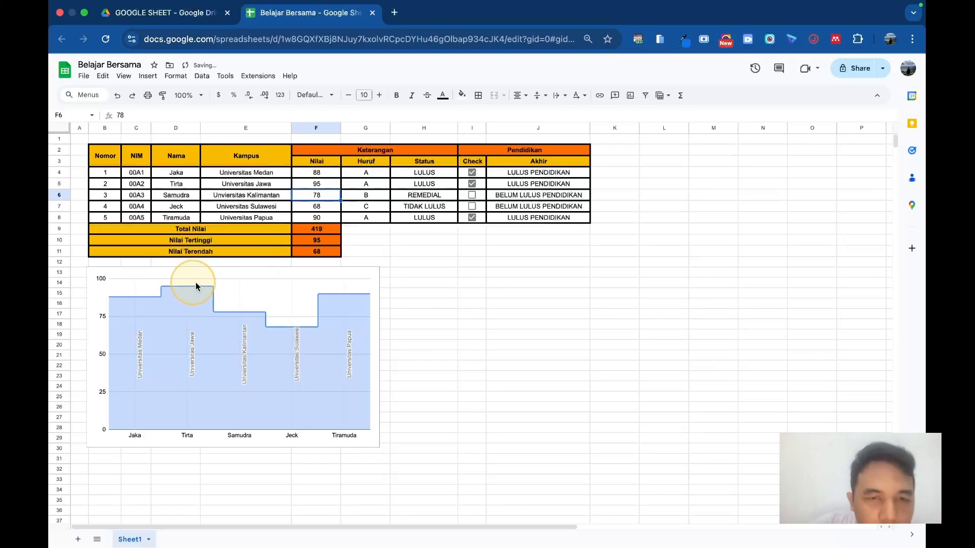
pyautogui.click(604, 329)
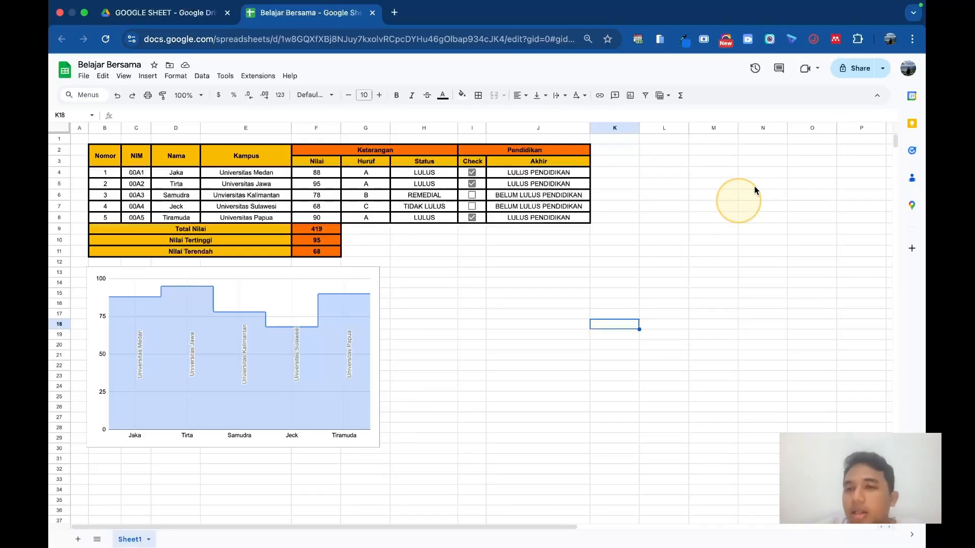
# Step: Share the spreadsheet with anyone with the link as Viewer and copy the link
pyautogui.click(853, 72)
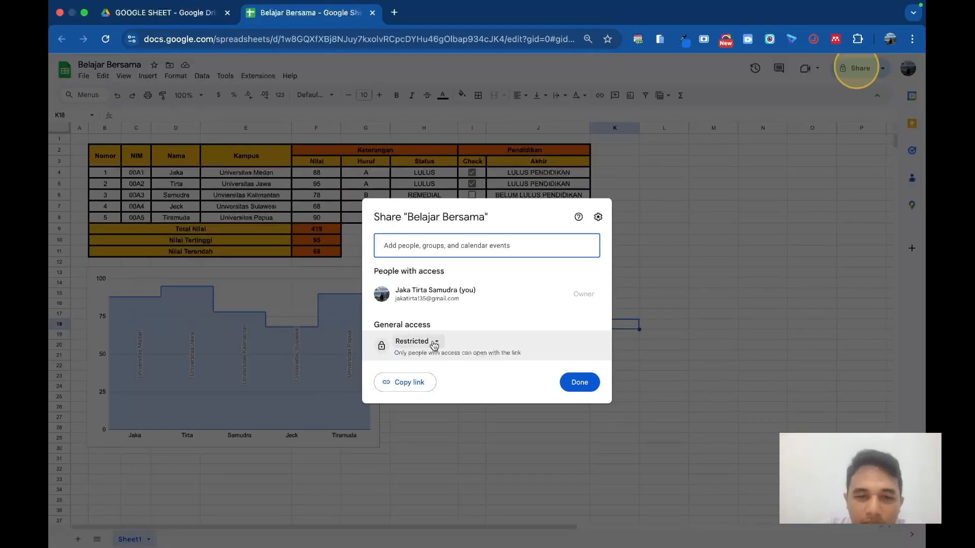
pyautogui.click(433, 344)
pyautogui.click(433, 388)
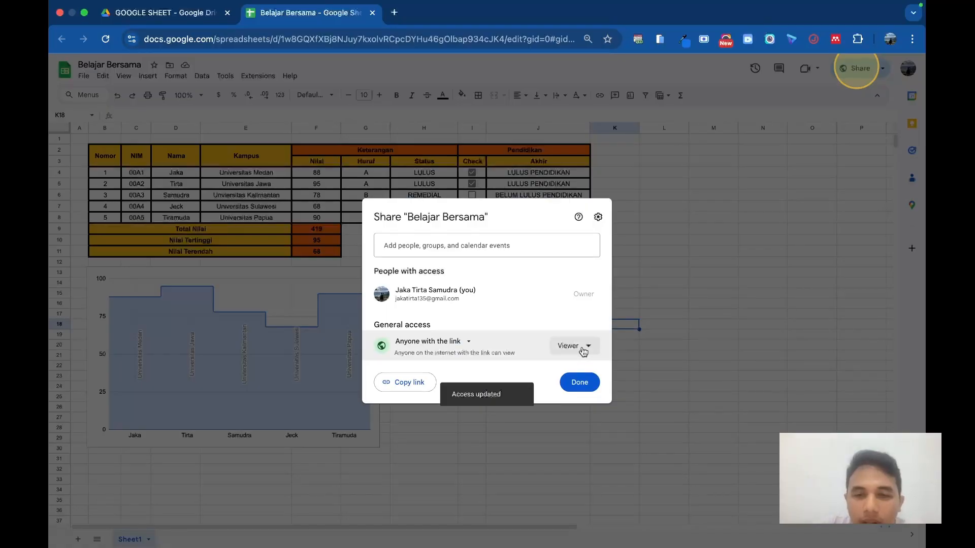
pyautogui.click(584, 349)
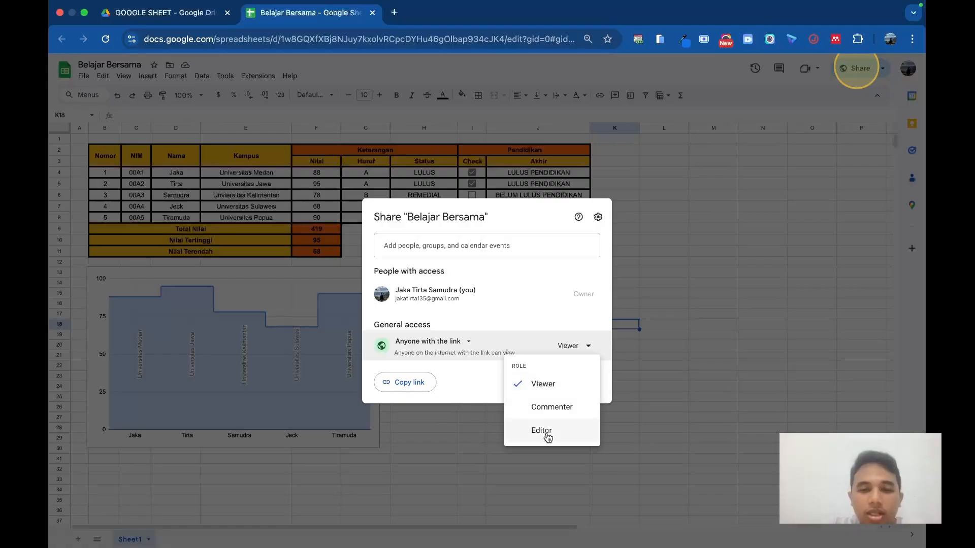
pyautogui.click(546, 388)
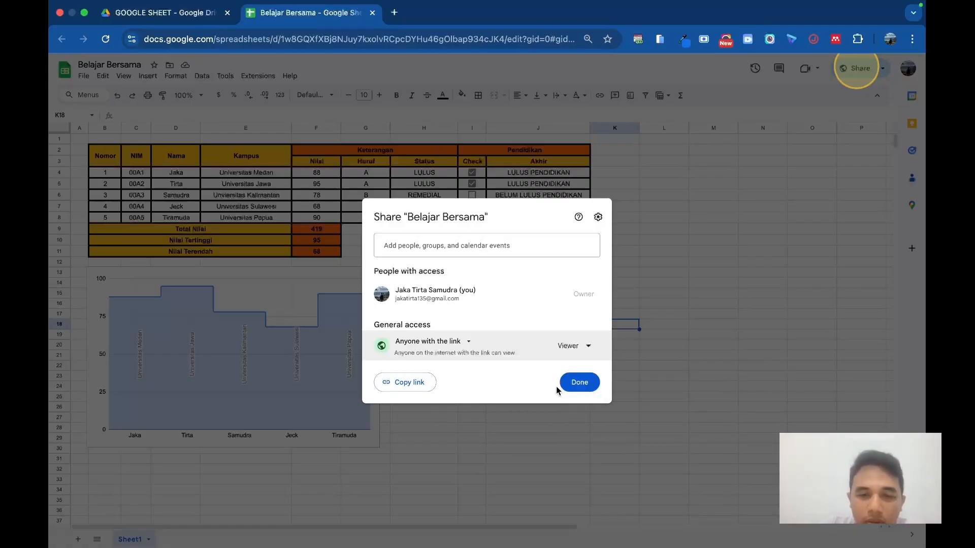
pyautogui.click(402, 385)
pyautogui.click(579, 384)
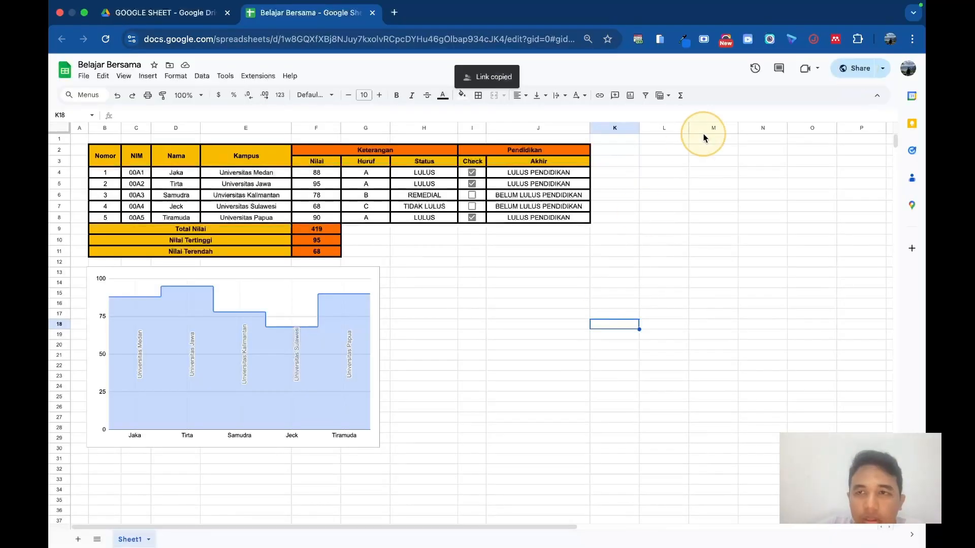
# Step: Open the copied spreadsheet link in an incognito browser window to check the view-only access
pyautogui.click(912, 39)
pyautogui.click(625, 84)
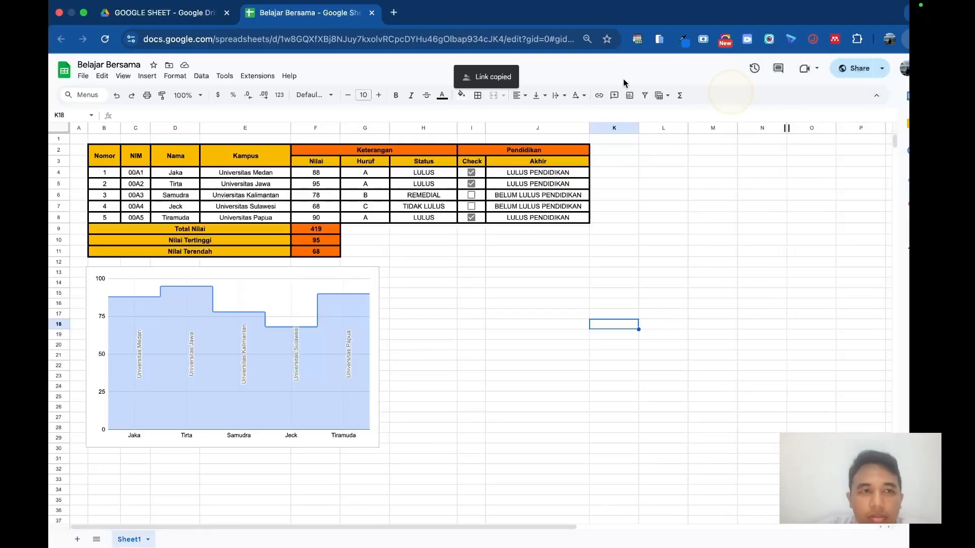
pyautogui.press('super+v')
pyautogui.press('Return')
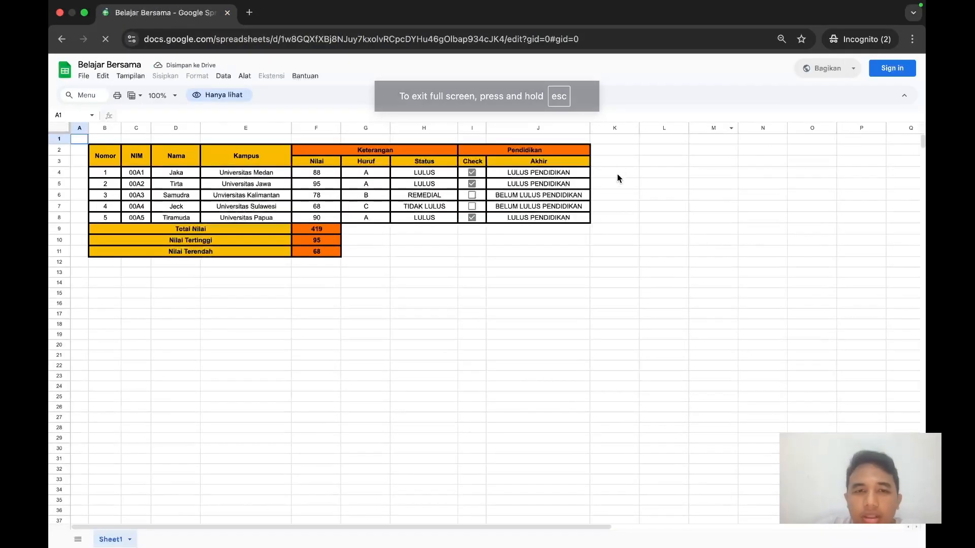
# Step: In the owner's browser window, change the general link access to Editor and copy the link again
pyautogui.hotkey('ctrl', 'Left')
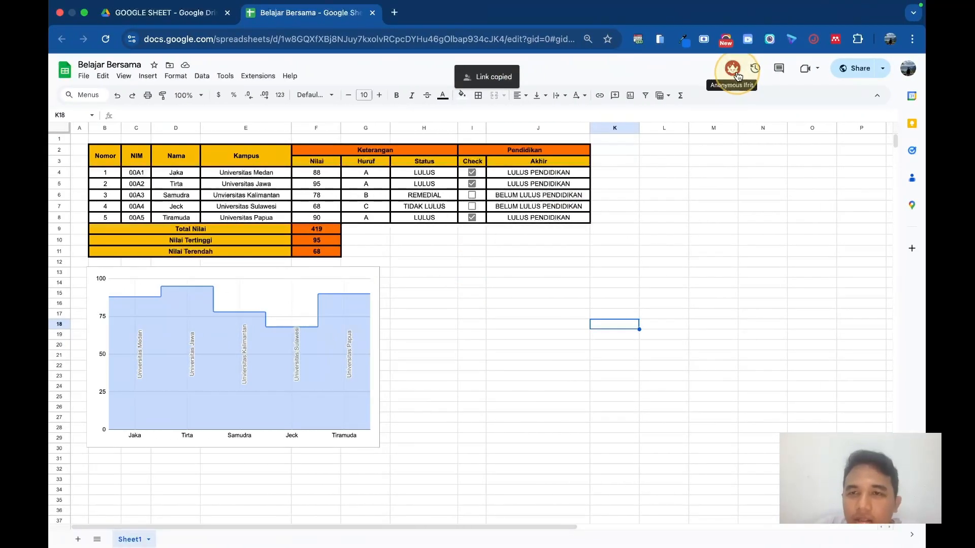
pyautogui.click(860, 68)
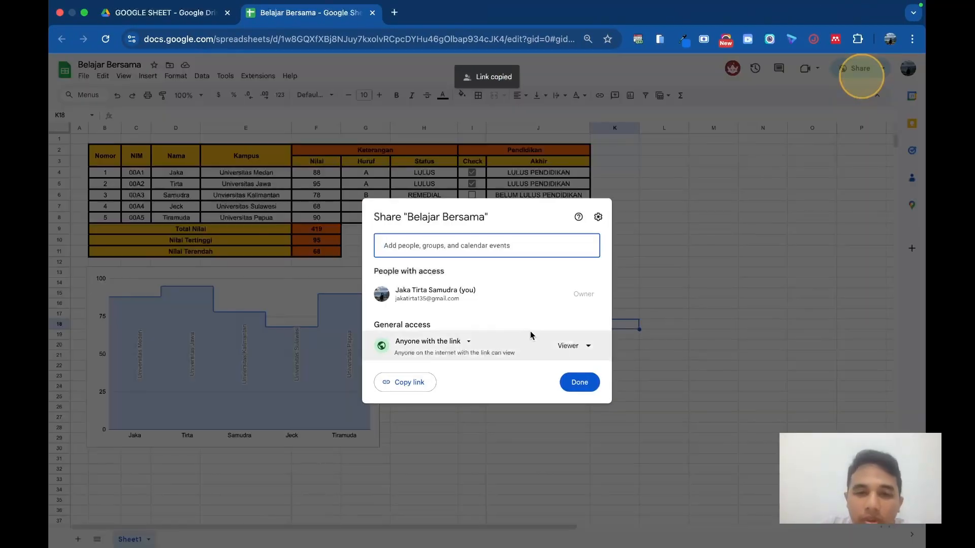
pyautogui.click(573, 351)
pyautogui.click(562, 432)
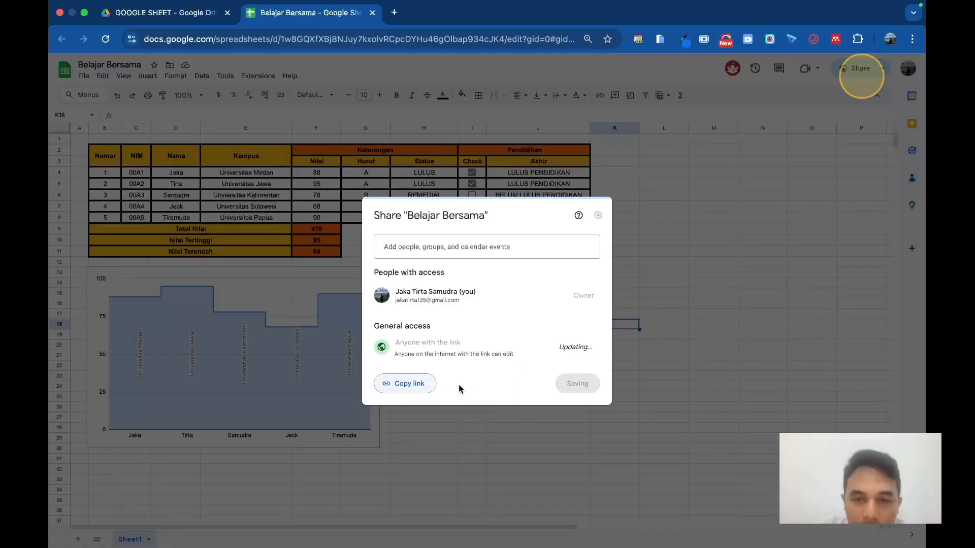
pyautogui.click(414, 385)
pyautogui.click(582, 383)
# Step: Switch to the incognito window and load the newly copied link with editor access
pyautogui.hotkey('ctrl', 'Right')
pyautogui.click(411, 40)
pyautogui.press('super+v')
pyautogui.press('Return')
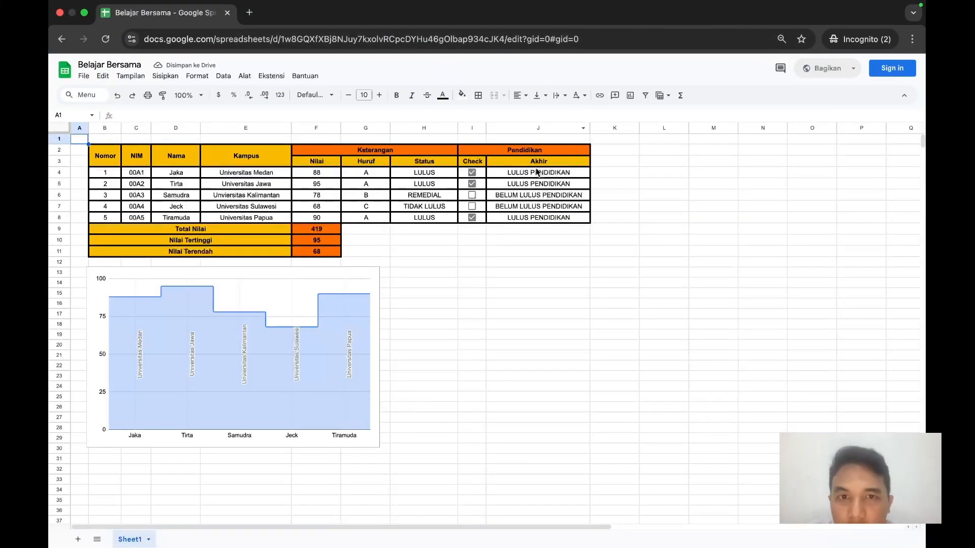
# Step: Enter "ubah data" in cell I12 from the incognito window
pyautogui.click(471, 259)
pyautogui.write('ubah data')
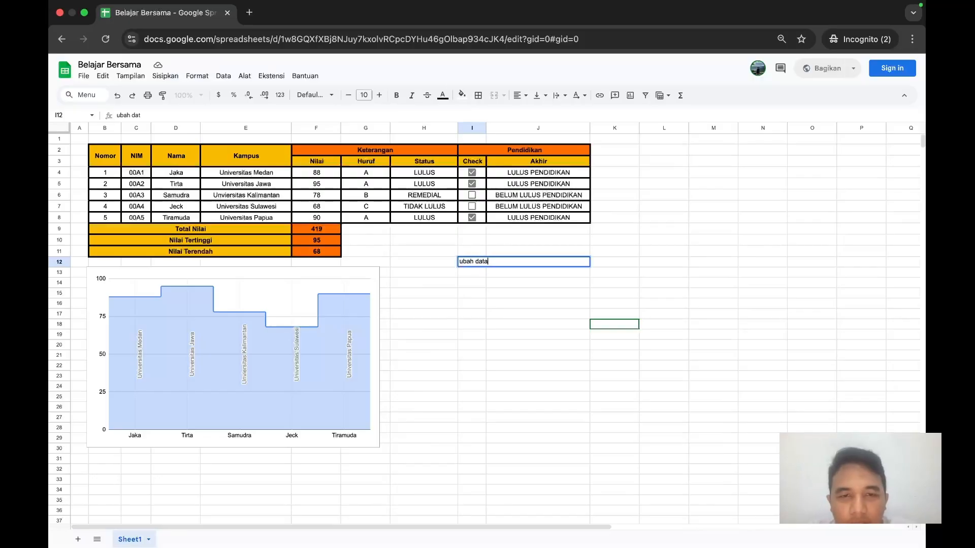
pyautogui.press('Return')
# Step: Check cell I12 in the owner's window, and compare cell selections with the incognito window
pyautogui.press('super+grave')
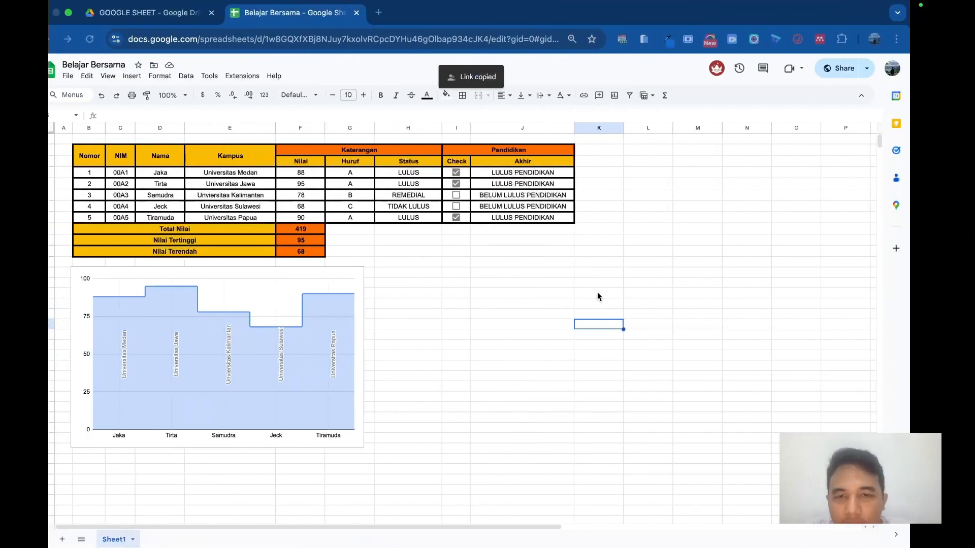
pyautogui.click(466, 261)
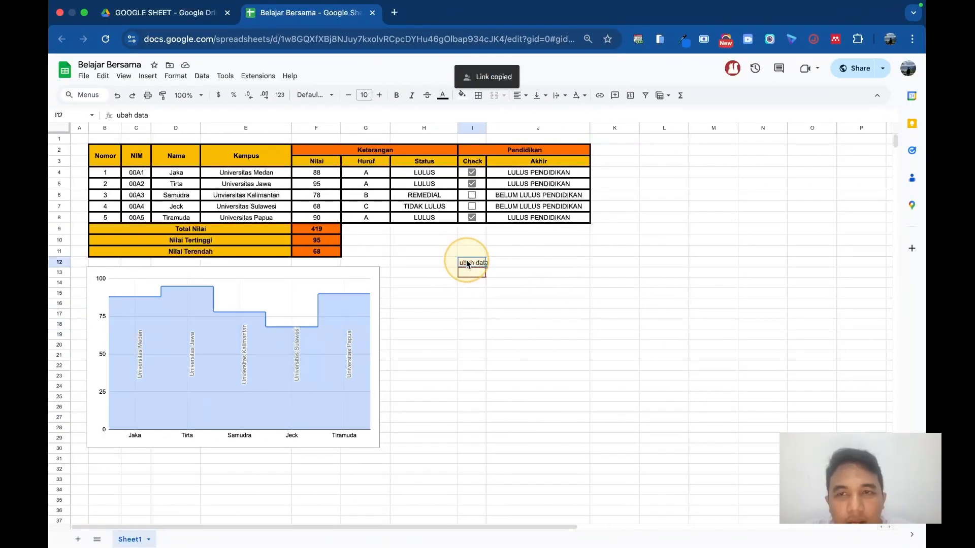
pyautogui.press('super+grave')
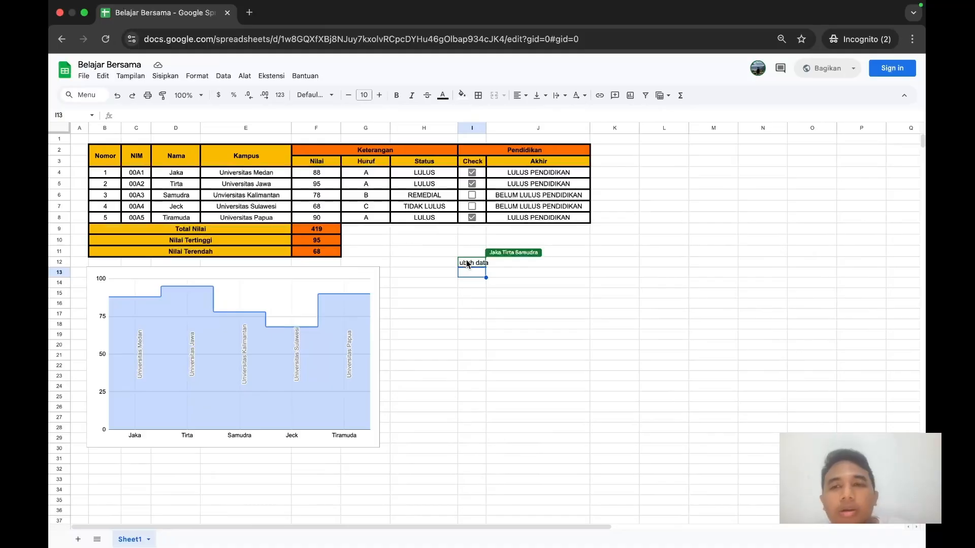
pyautogui.click(519, 280)
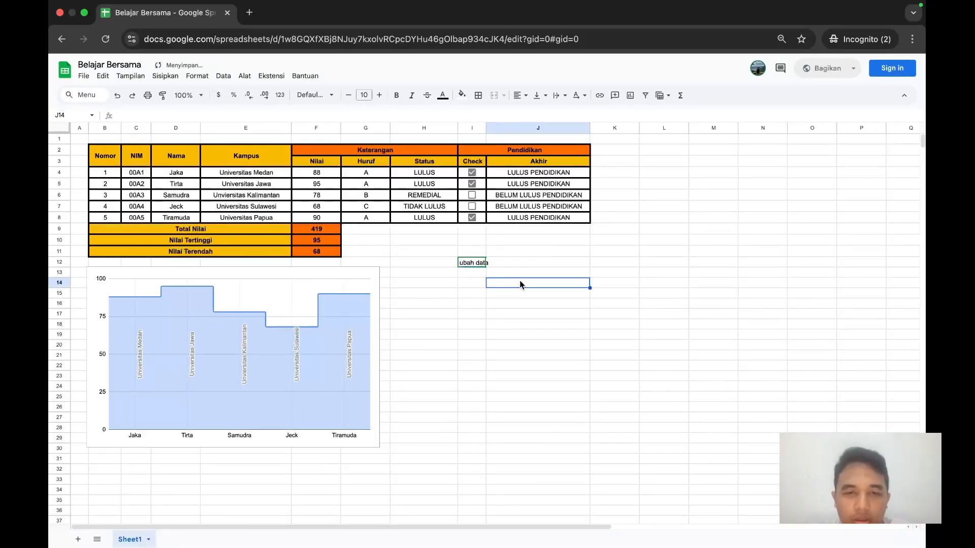
# Step: Return to the owner's window and clear the test text from cell I12
pyautogui.press('super+grave')
pyautogui.click(467, 264)
pyautogui.press('Delete')
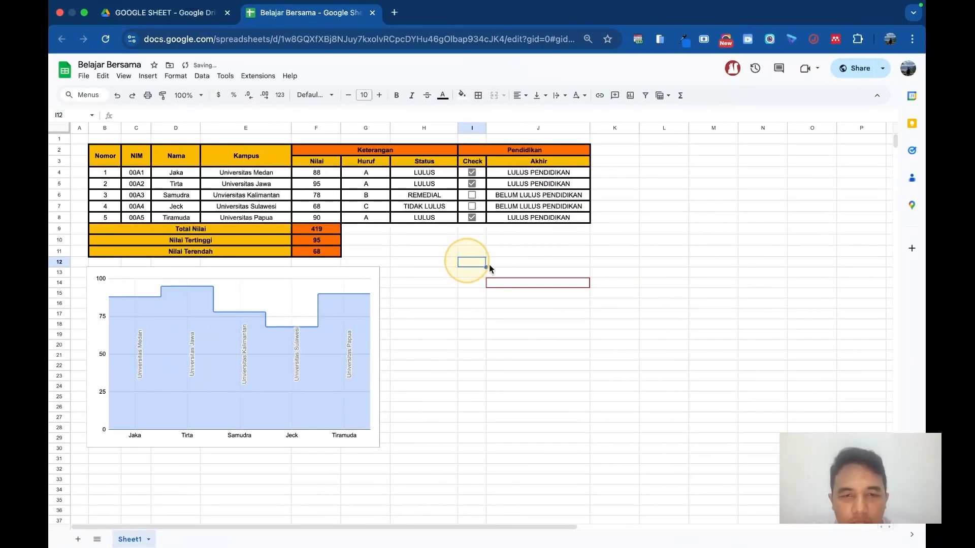
pyautogui.click(530, 274)
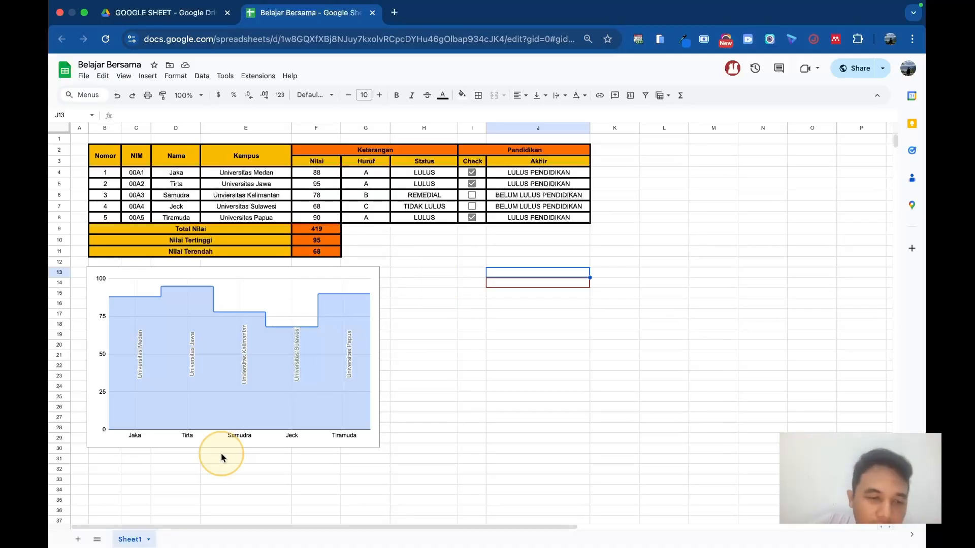
# Step: Rename Sheet1 as TUTORIAL
pyautogui.click(148, 540)
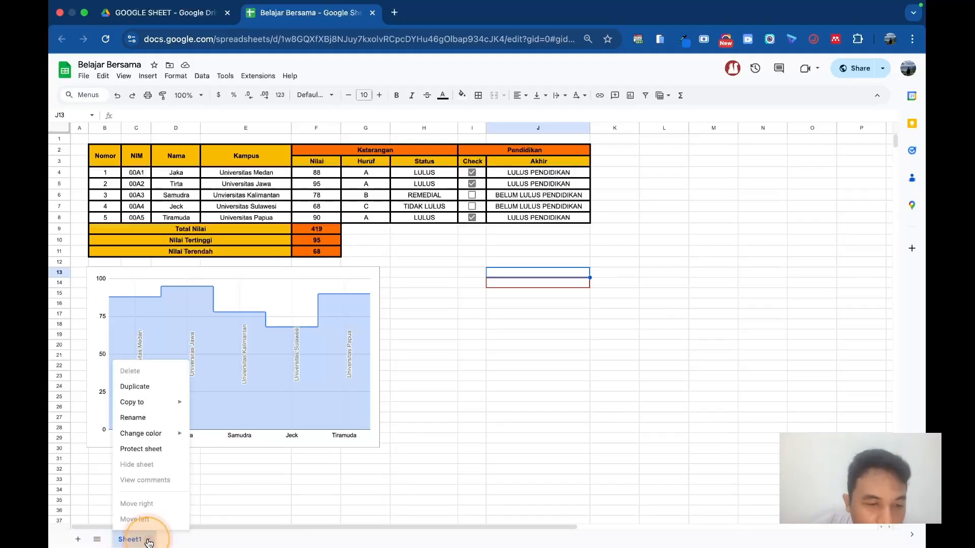
pyautogui.click(140, 419)
pyautogui.write('TUTORI')
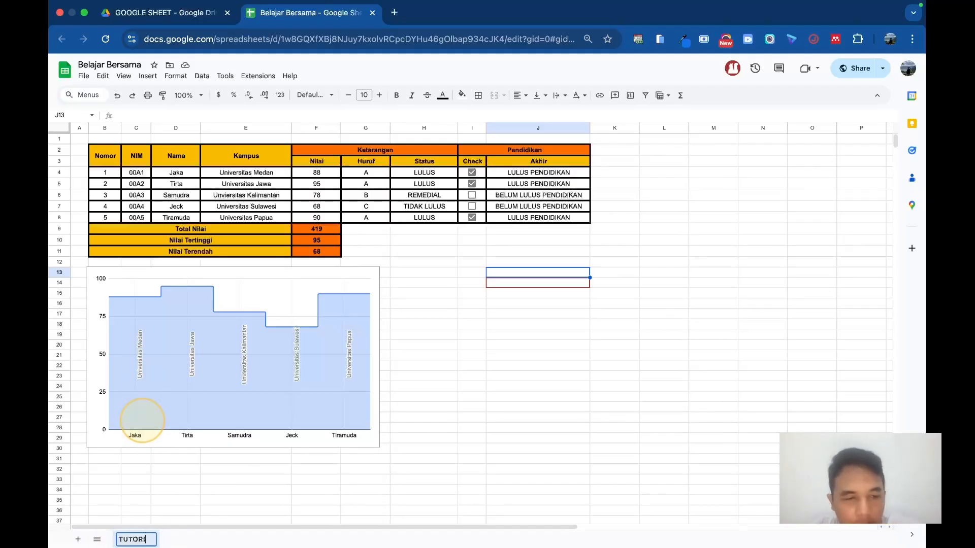
pyautogui.press('Return')
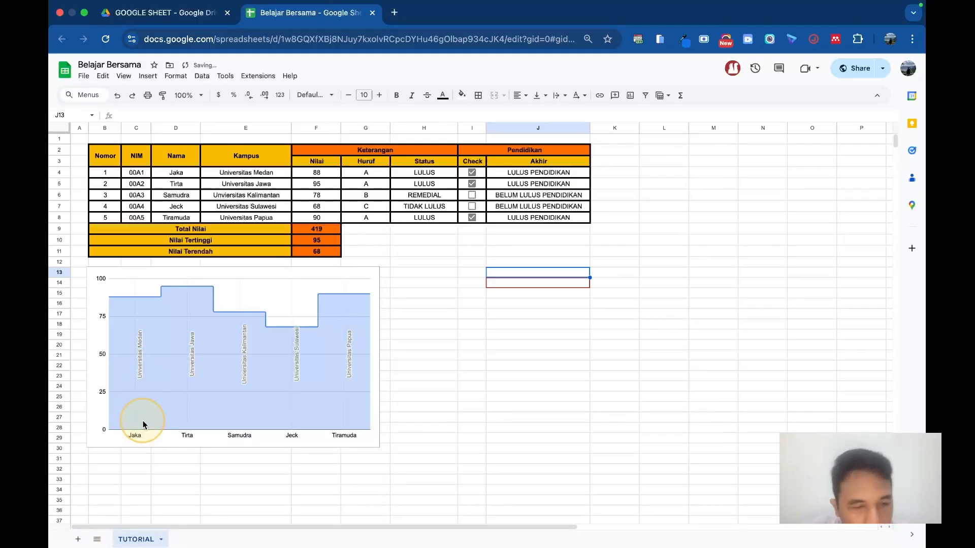
# Step: Color the TUTORIAL sheet's tab cornflower blue
pyautogui.click(161, 540)
pyautogui.moveTo(158, 433)
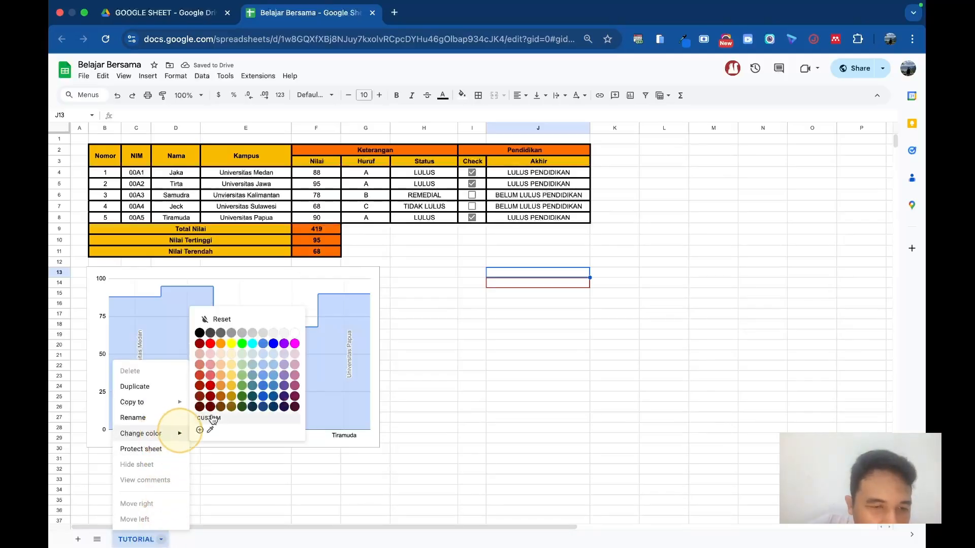
pyautogui.click(265, 342)
pyautogui.click(285, 504)
pyautogui.click(184, 541)
# Step: Add a new blank sheet and switch back to the TUTORIAL sheet
pyautogui.click(78, 539)
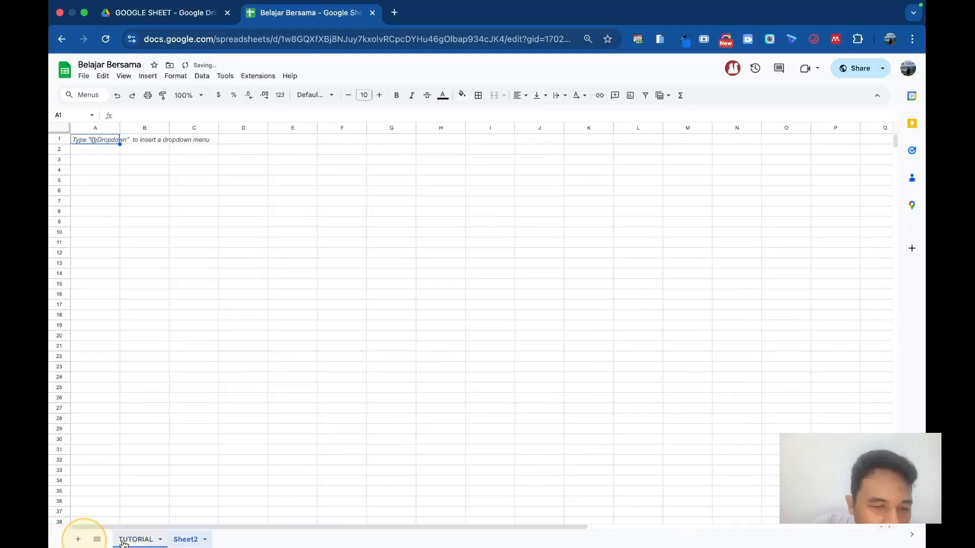
pyautogui.click(163, 540)
pyautogui.click(184, 540)
pyautogui.click(164, 540)
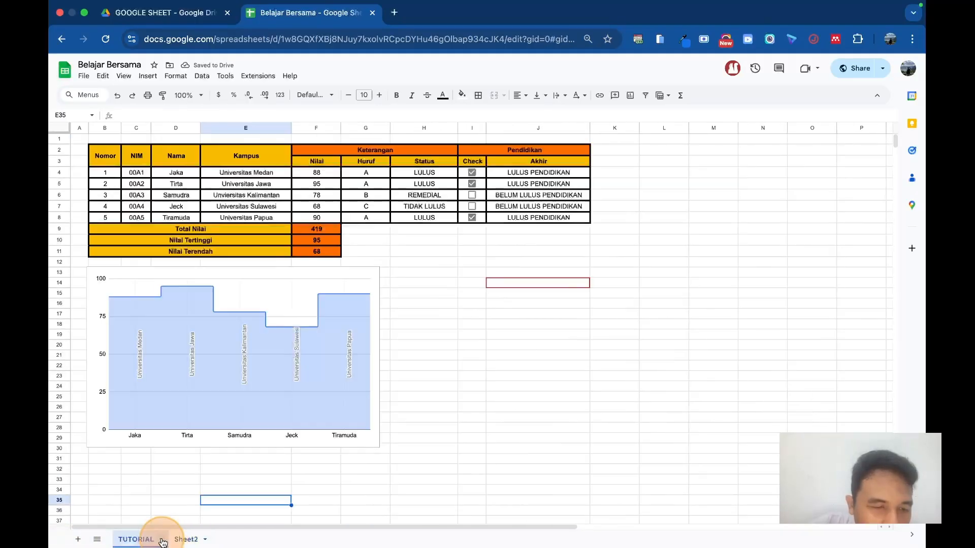
# Step: Change the TUTORIAL sheet's tab color to pure blue
pyautogui.rightClick(141, 538)
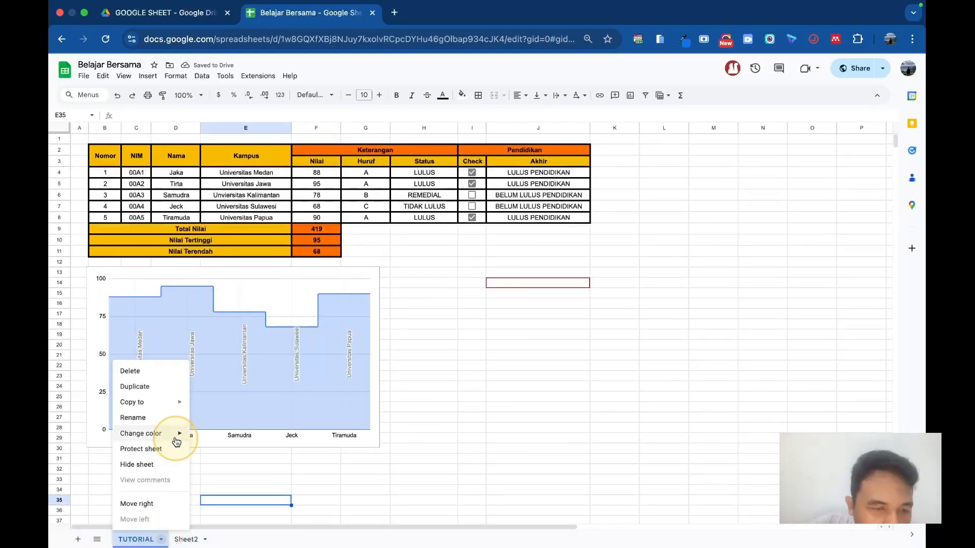
pyautogui.moveTo(176, 441)
pyautogui.click(274, 343)
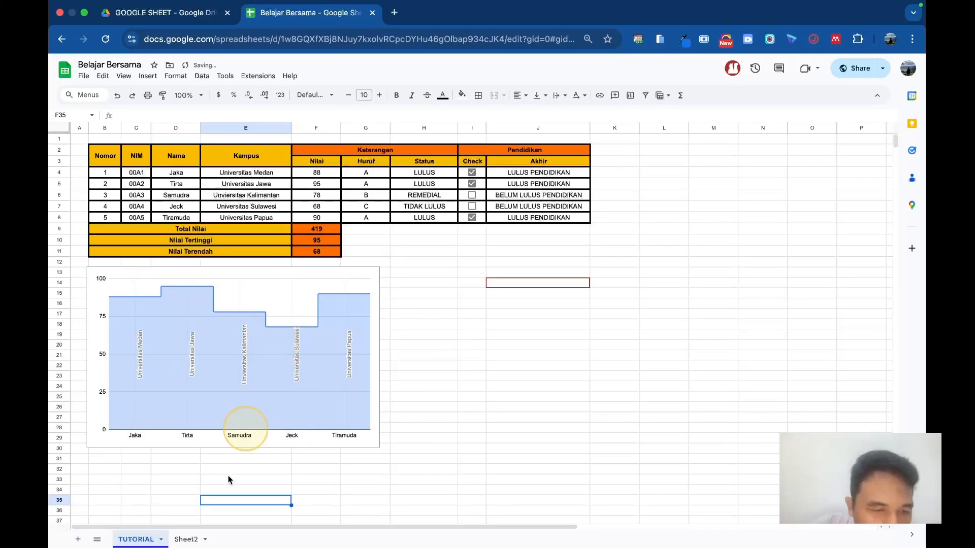
pyautogui.click(162, 540)
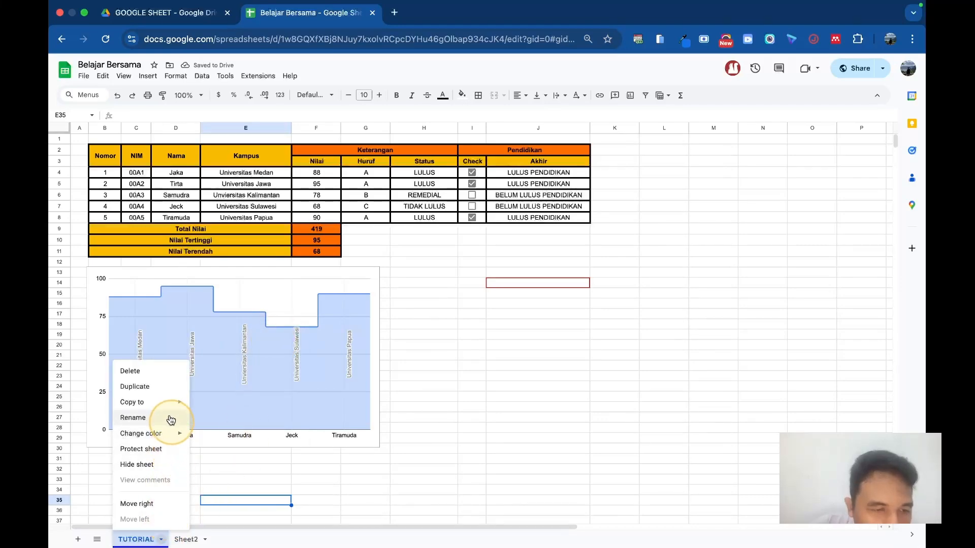
pyautogui.click(219, 470)
# Step: Delete the blank Sheet2 and confirm the deletion
pyautogui.click(186, 539)
pyautogui.click(135, 540)
pyautogui.click(181, 539)
pyautogui.click(196, 540)
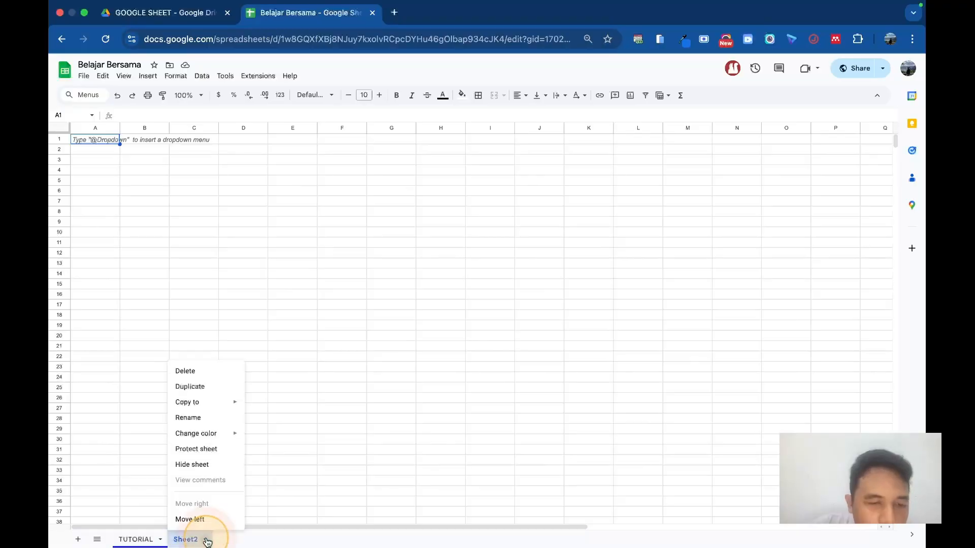
pyautogui.click(199, 376)
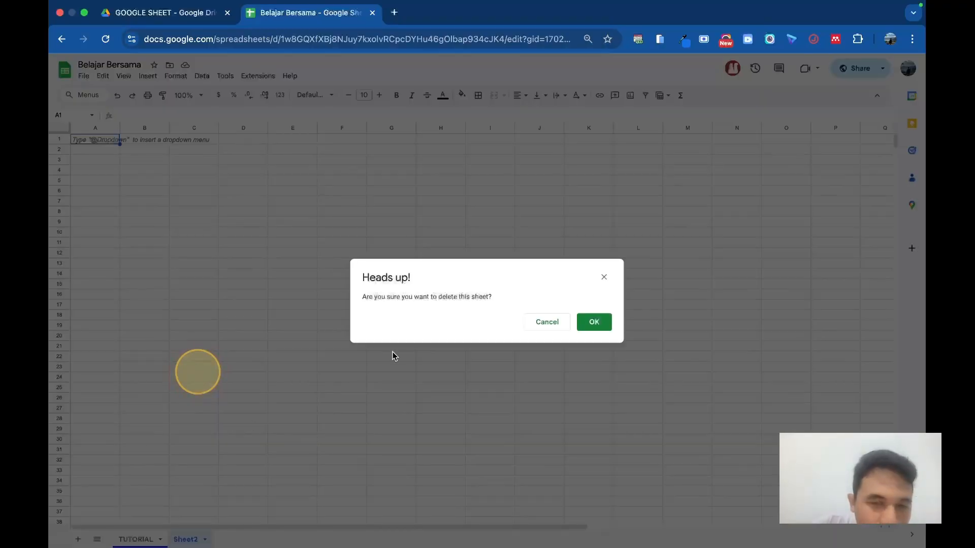
pyautogui.click(592, 321)
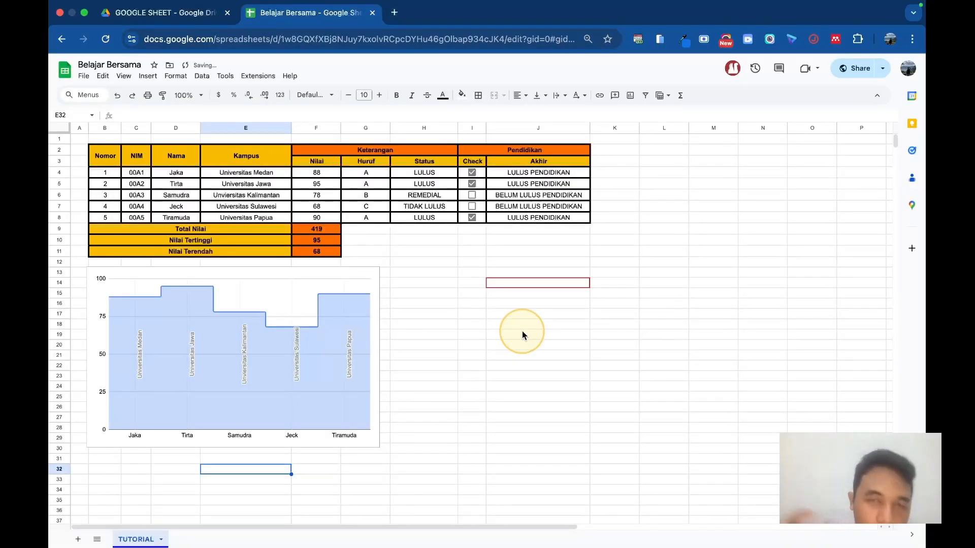